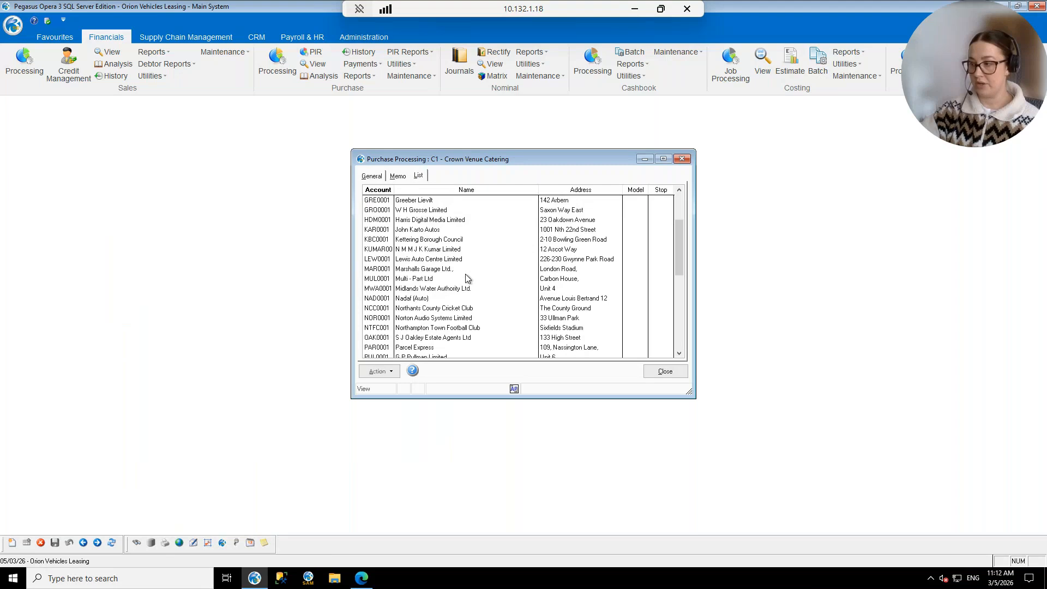
Check Regus Property Management's APA ordering setting, toggling it on and off without saving.
click(450, 328)
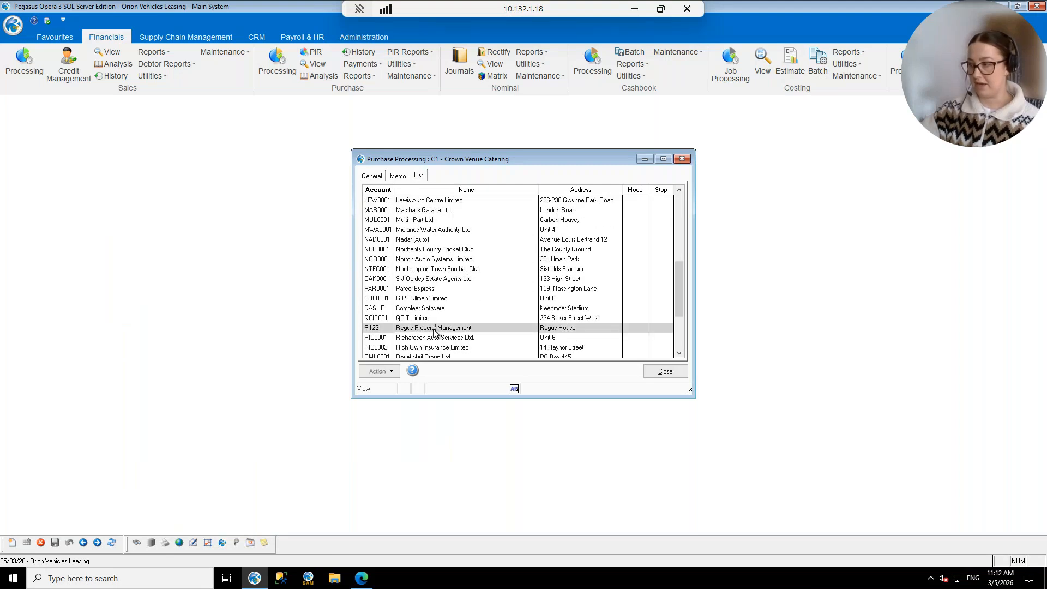
click(392, 375)
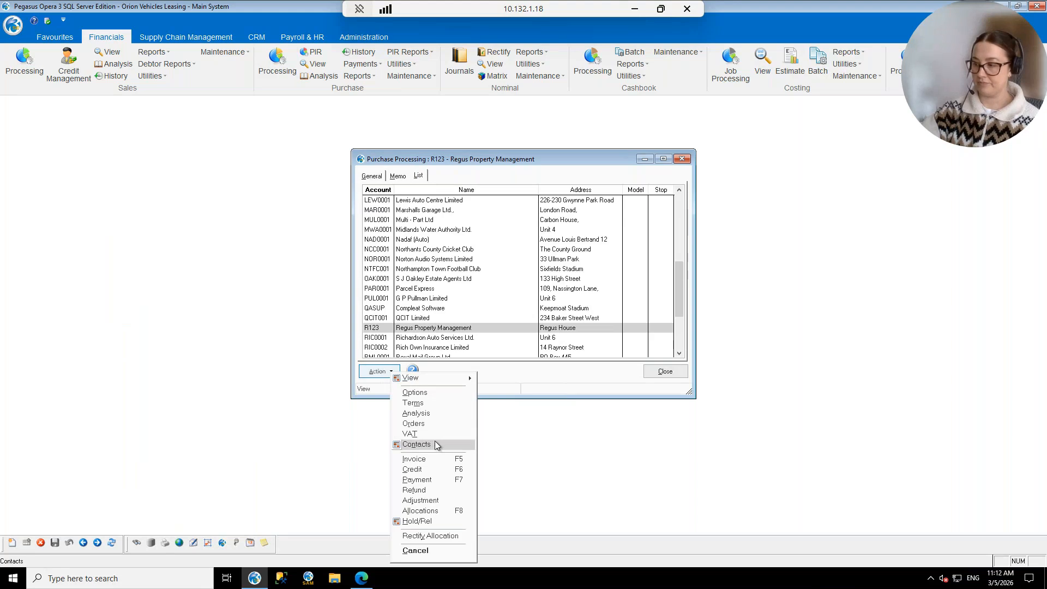
click(434, 424)
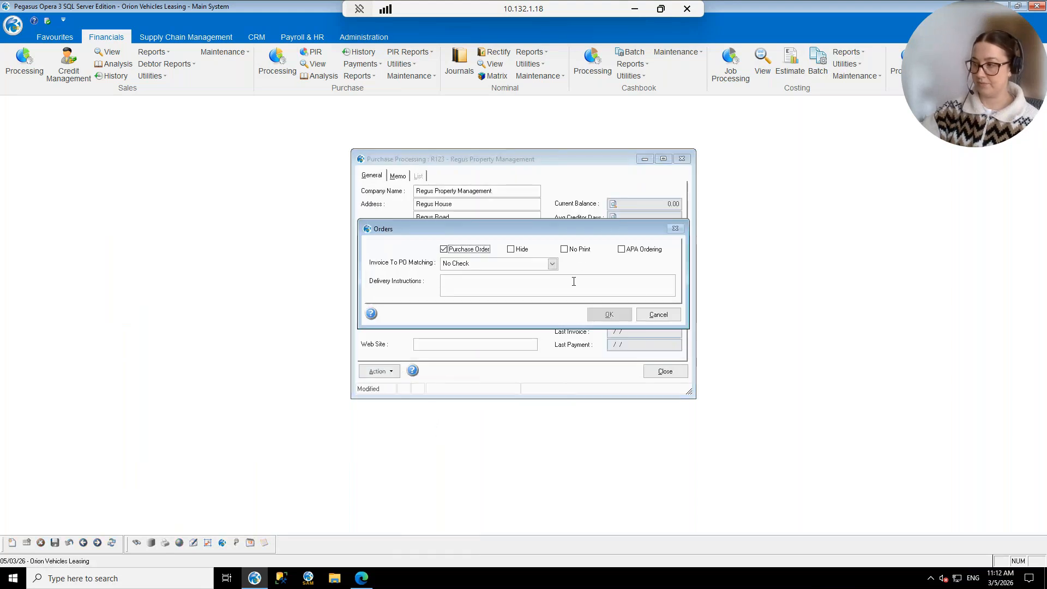
click(621, 250)
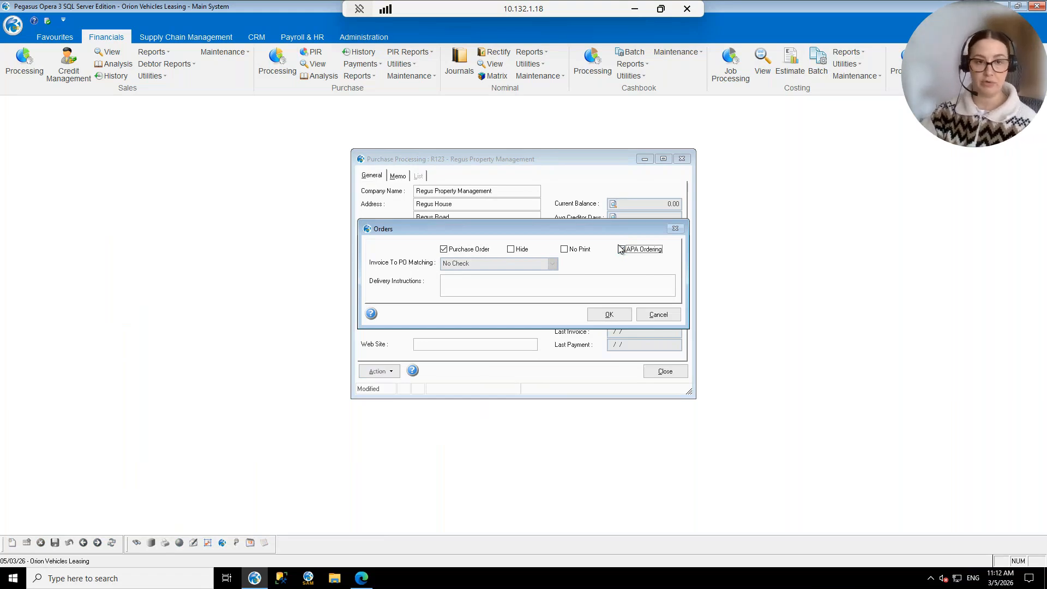
click(623, 250)
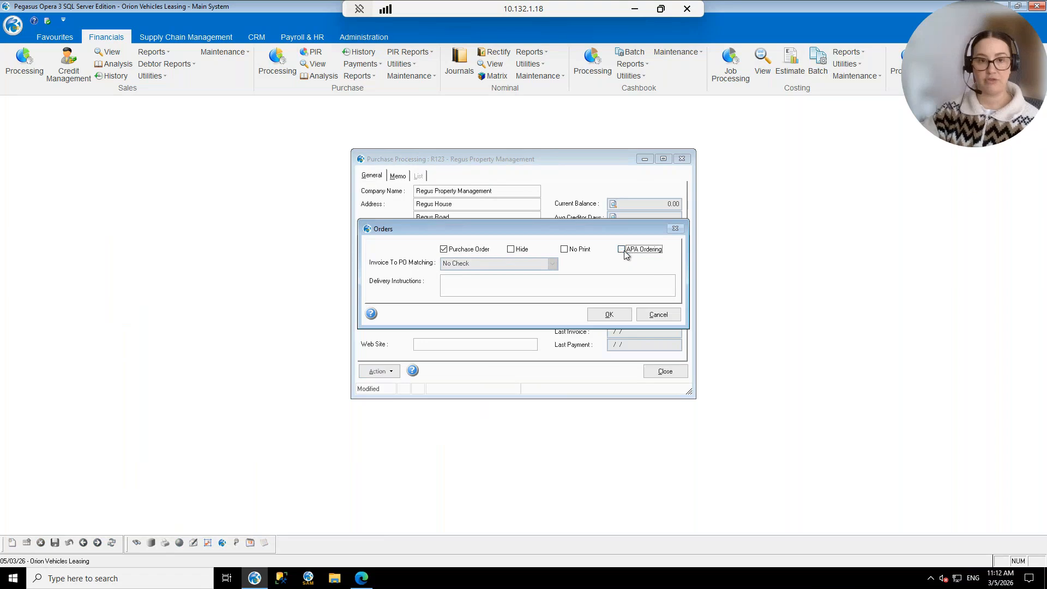
click(659, 315)
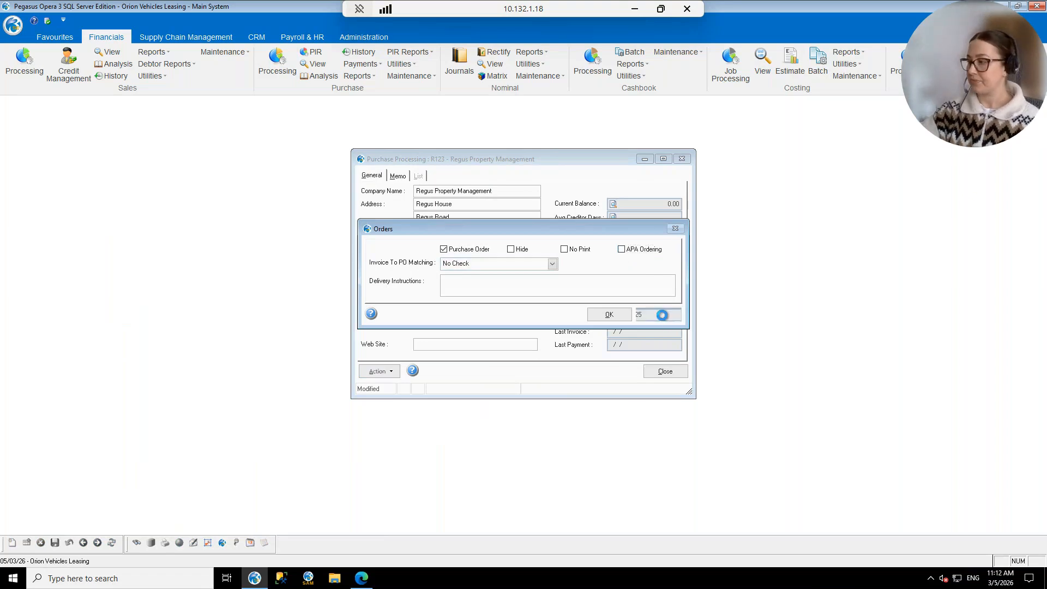
Review Crown Venue Catering's order settings unchanged, close the supplier records, and show Supply Chain Management.
click(419, 176)
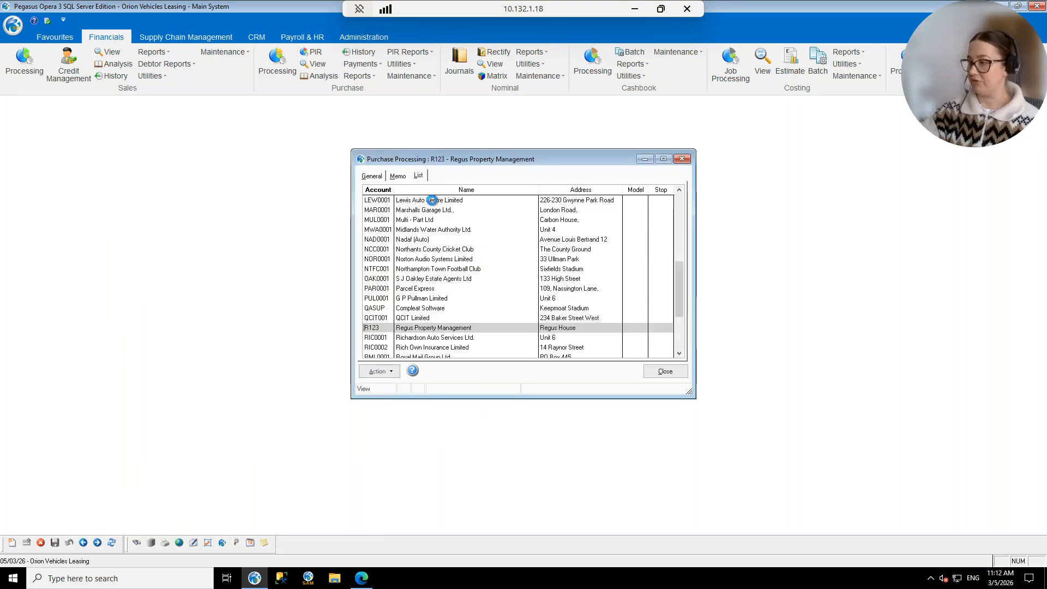
scroll(458, 228, up, 3)
scroll(458, 228, up, 2)
click(436, 201)
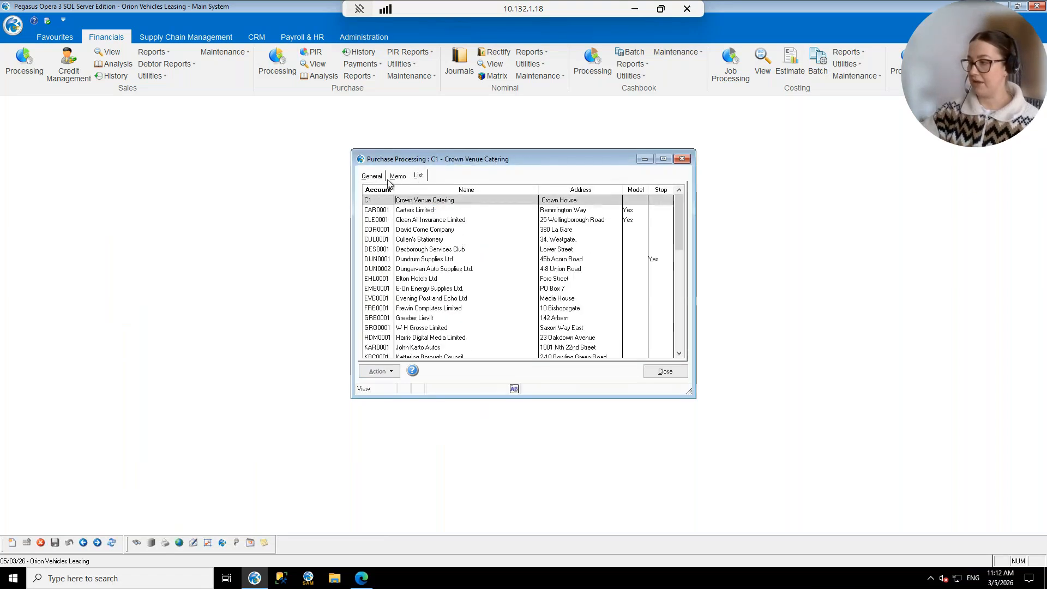
click(378, 371)
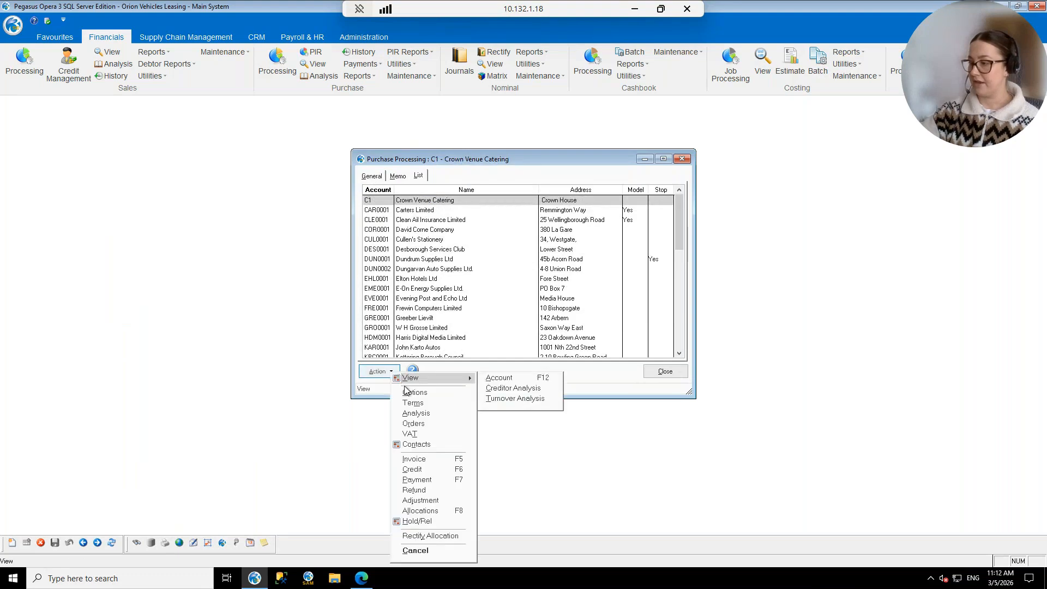
click(421, 425)
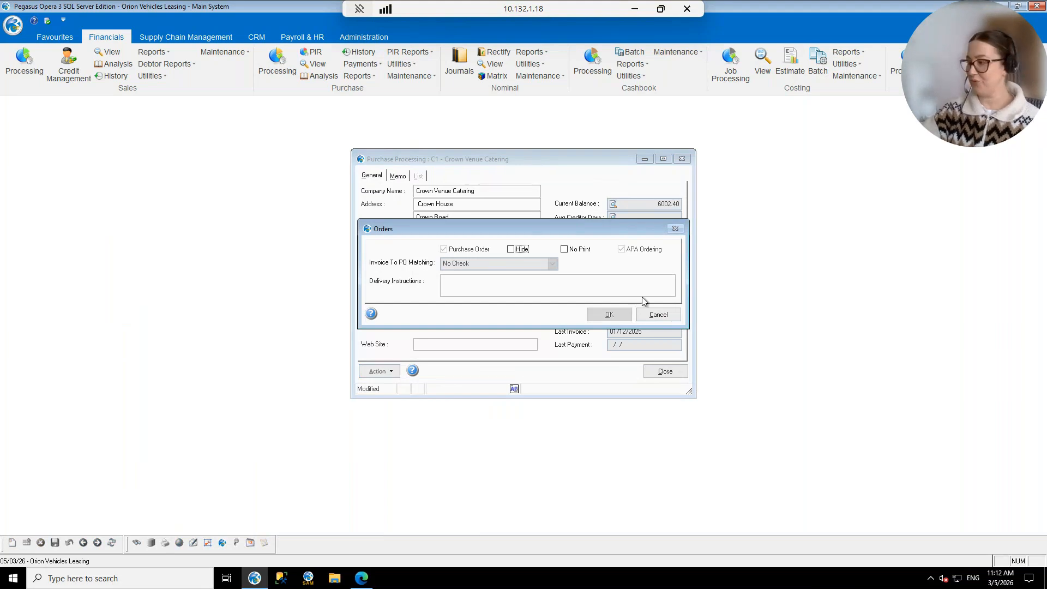
click(659, 314)
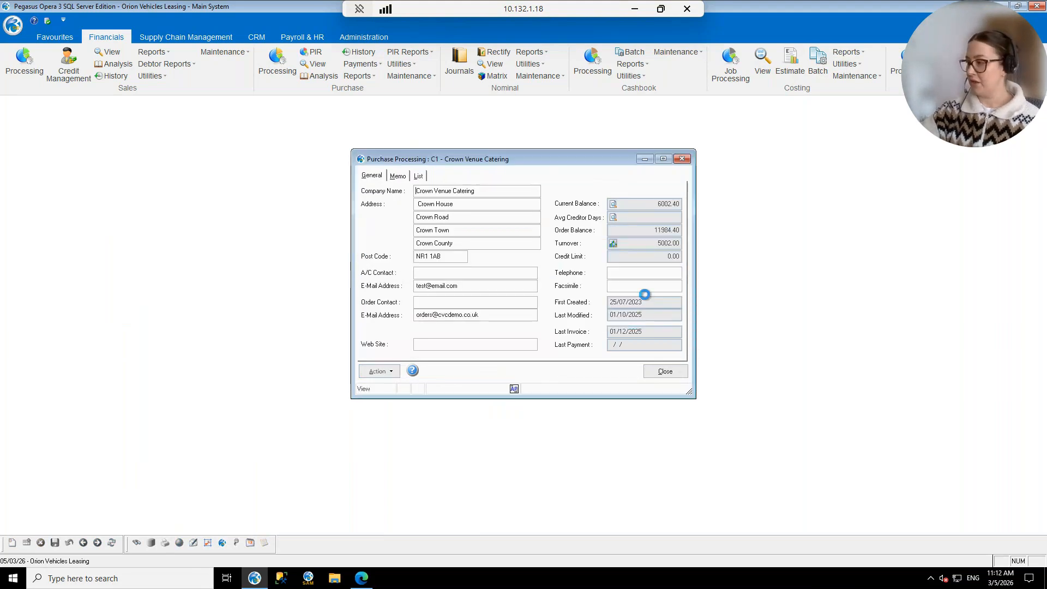
click(675, 377)
click(173, 39)
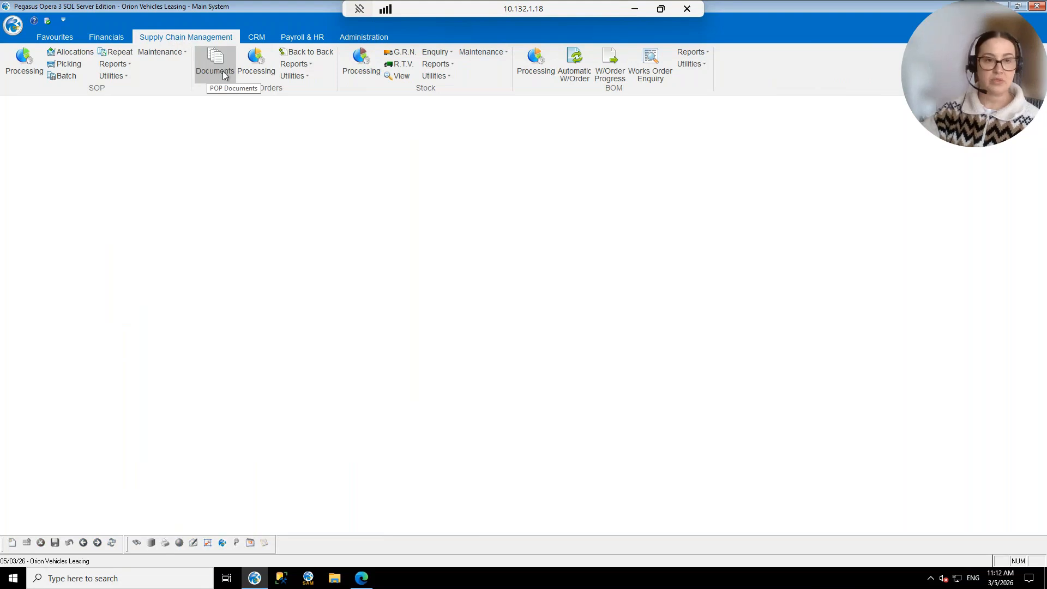
Open purchase order processing for Crown Venue Catering and scroll through its order list.
click(253, 69)
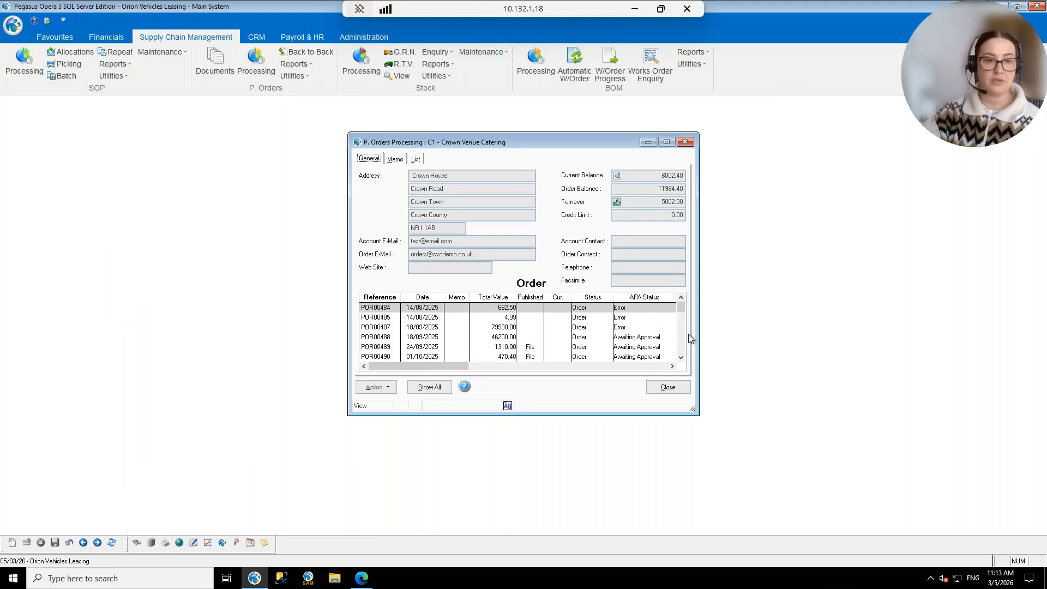
click(681, 358)
click(681, 358)
click(681, 358)
click(681, 358)
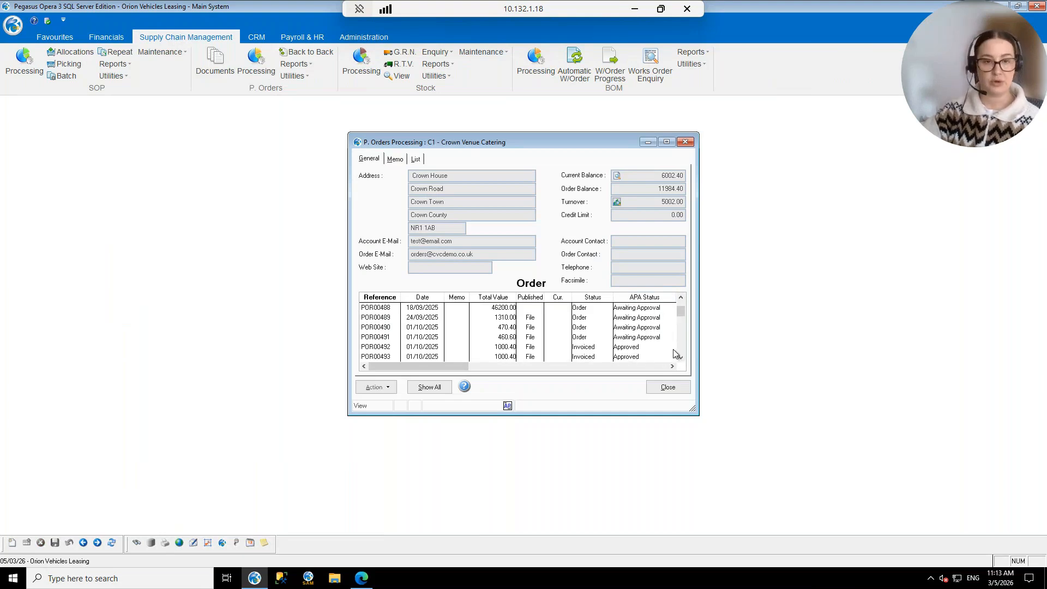
drag(682, 313, 681, 349)
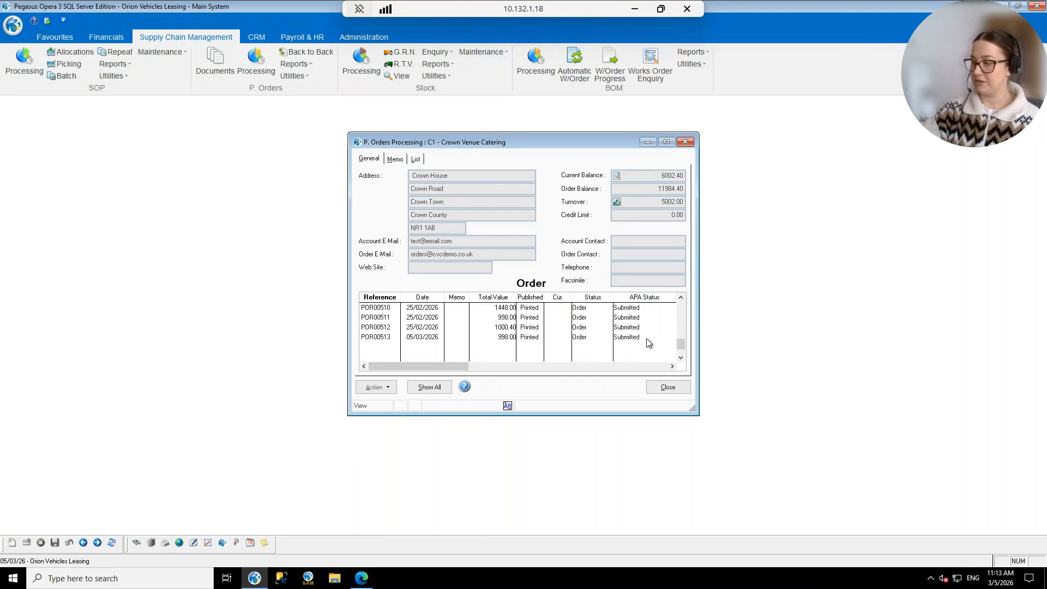
Check latest order POR00513's AP Automation actions without changes, then select approved order POR00504.
click(657, 337)
click(680, 298)
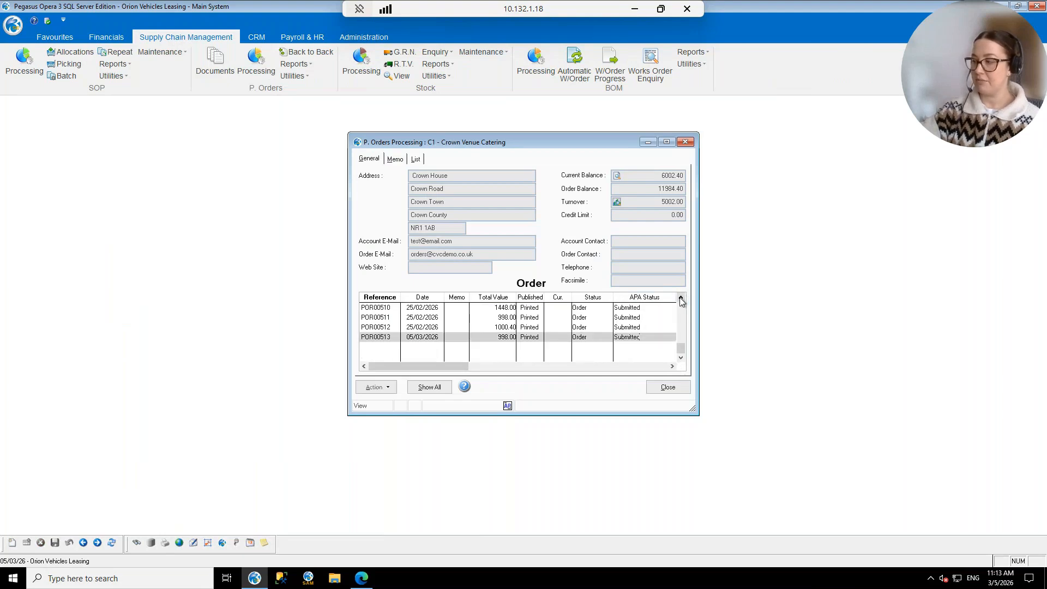
click(680, 298)
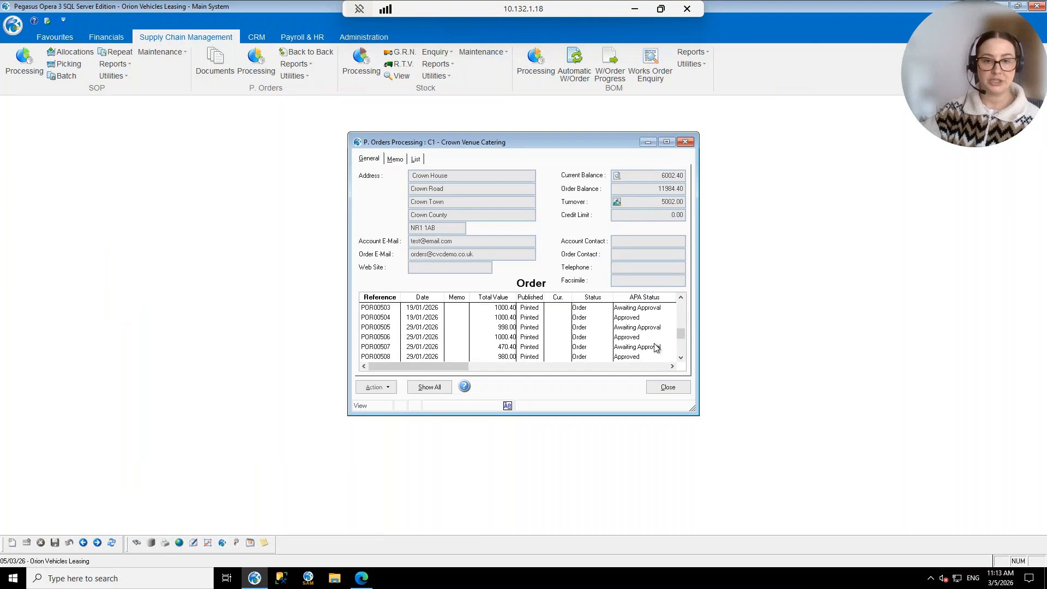
click(381, 387)
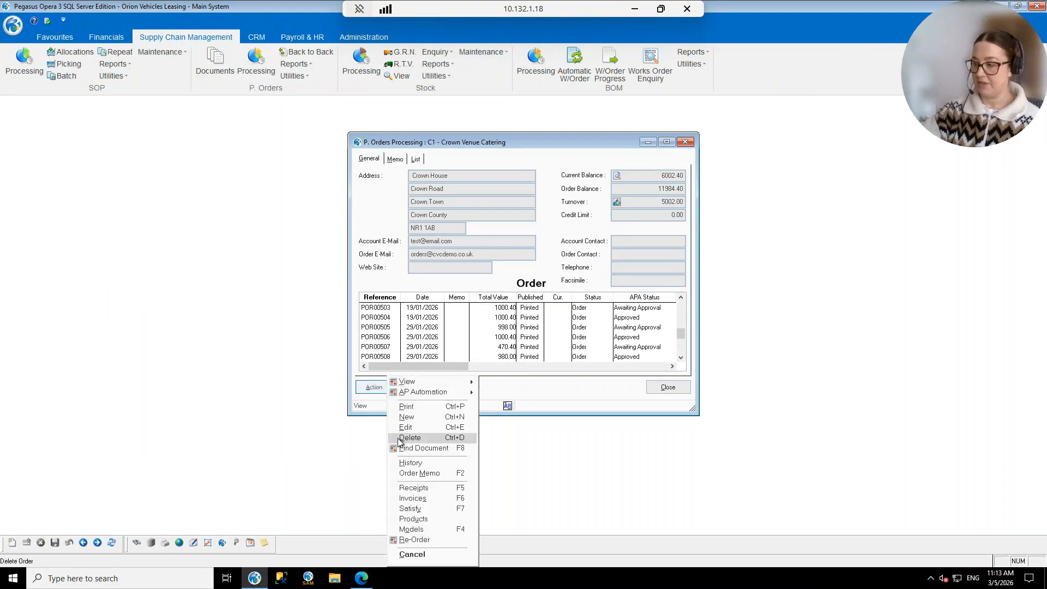
mouse_move(446, 392)
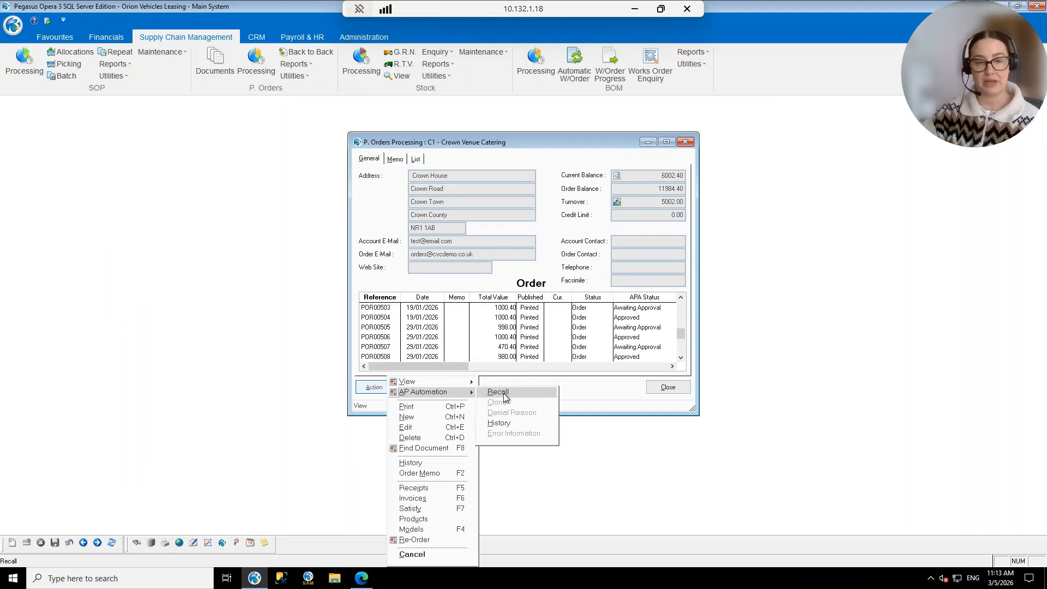
click(587, 385)
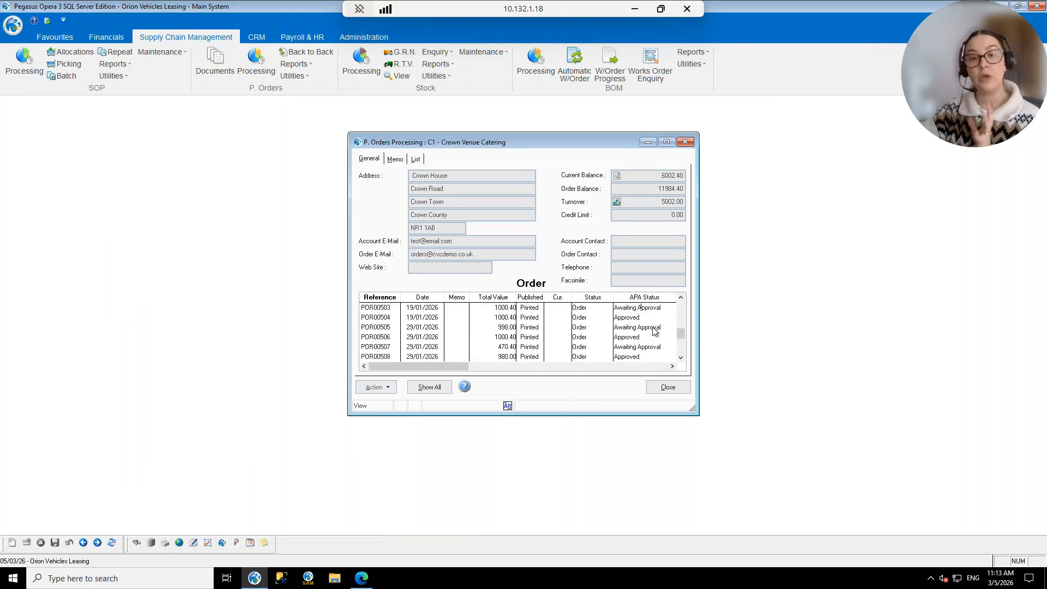
click(620, 318)
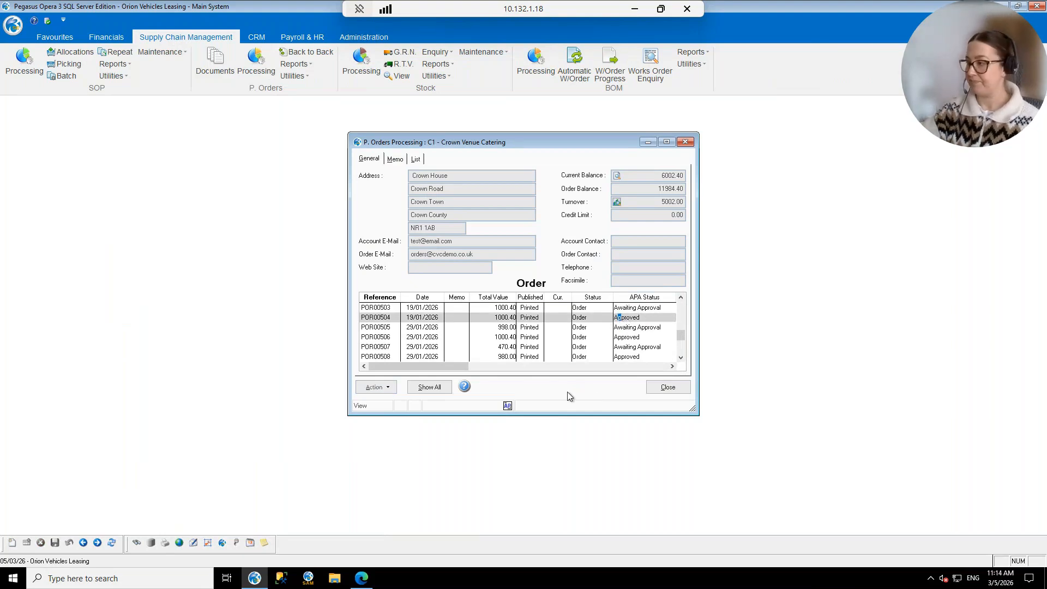
Create a new Crown Venue Catering purchase order for the MAIN warehouse, required 05/03/2026.
click(390, 387)
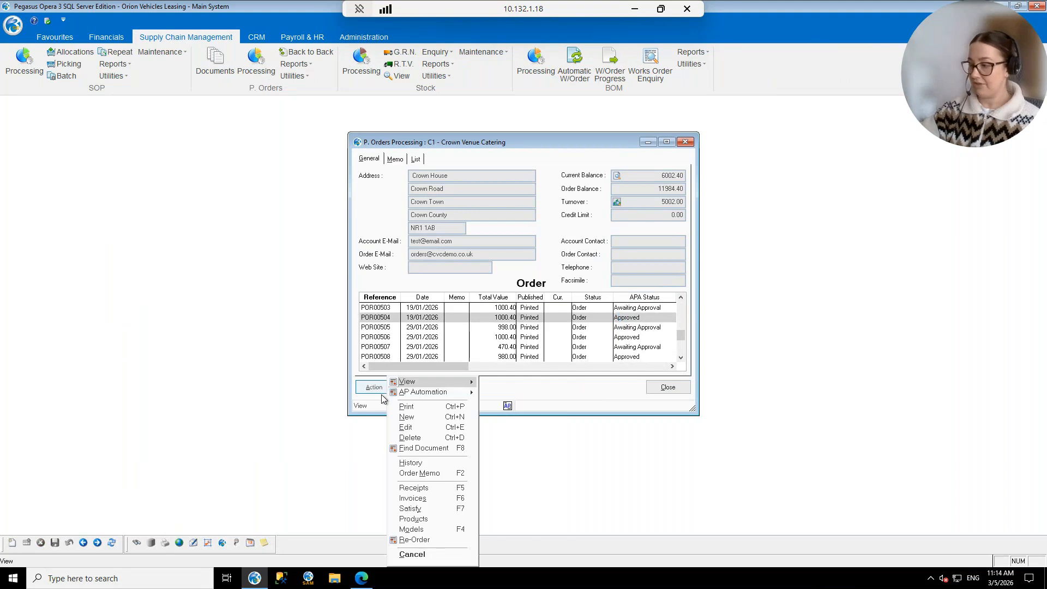
click(414, 423)
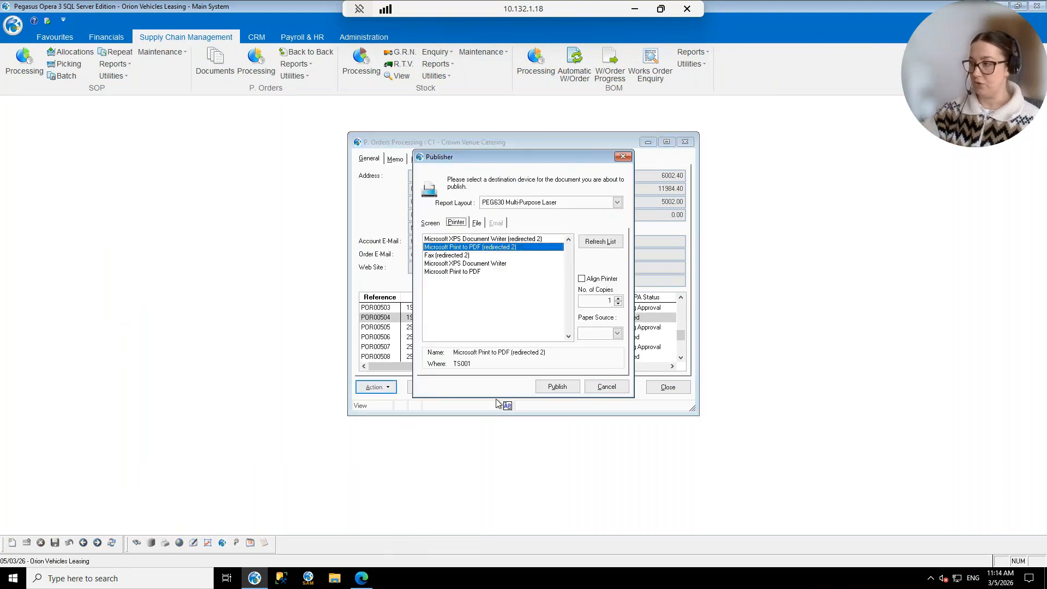
click(553, 386)
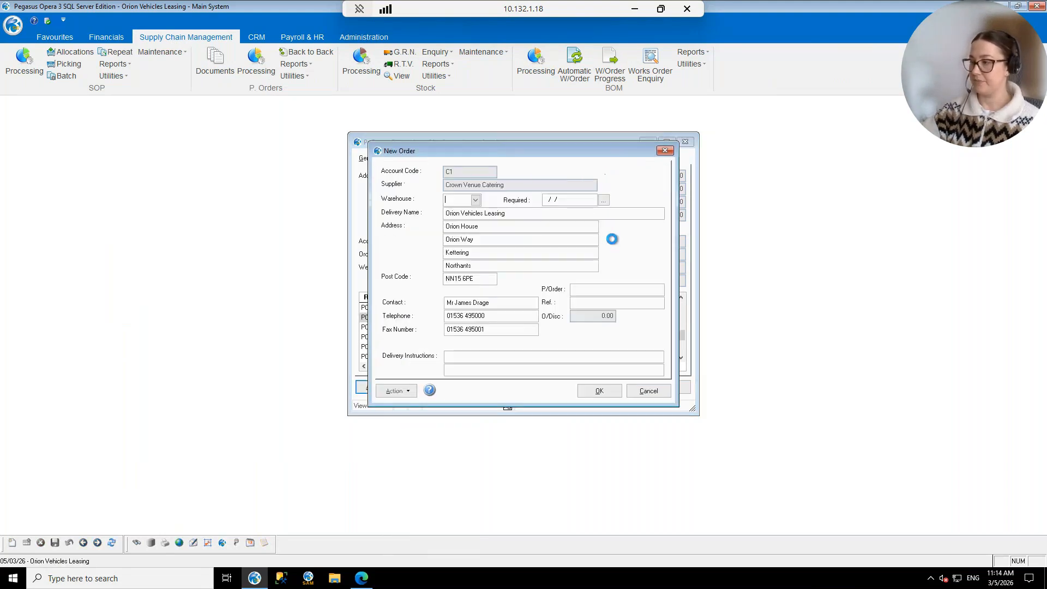
click(475, 200)
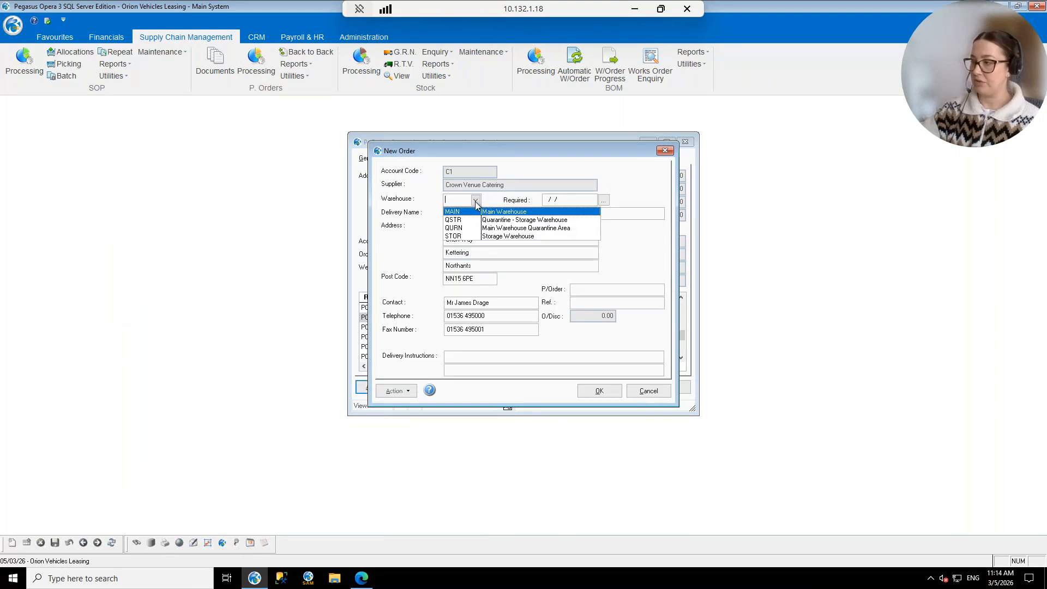
click(482, 211)
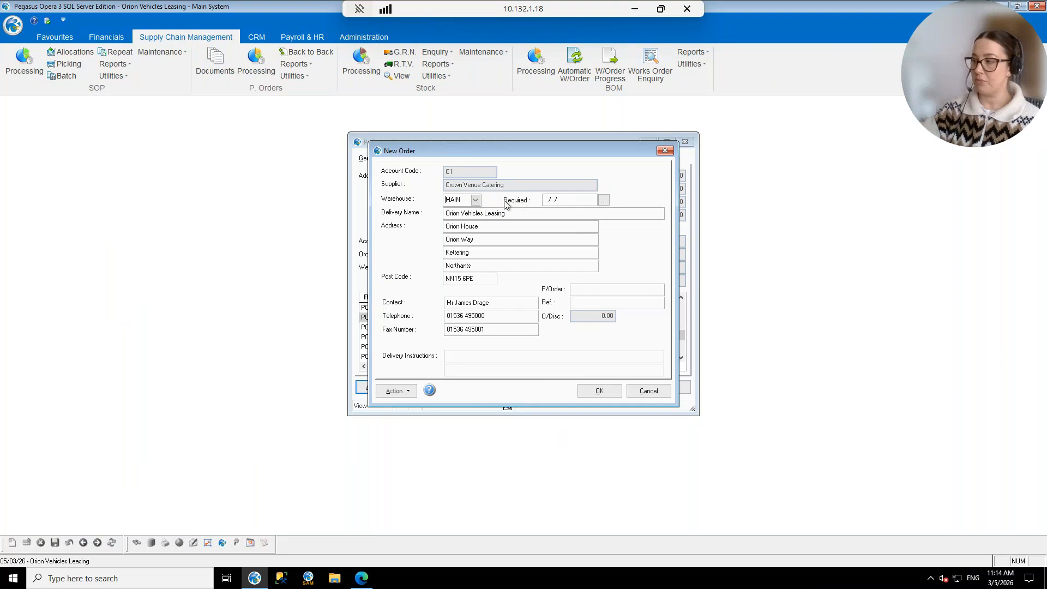
click(603, 200)
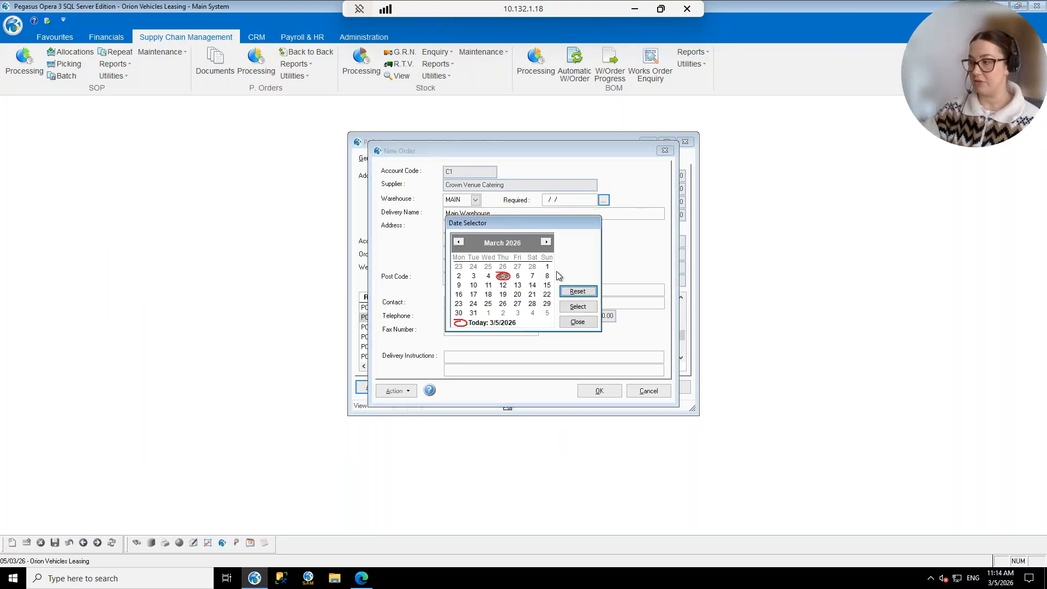
click(578, 307)
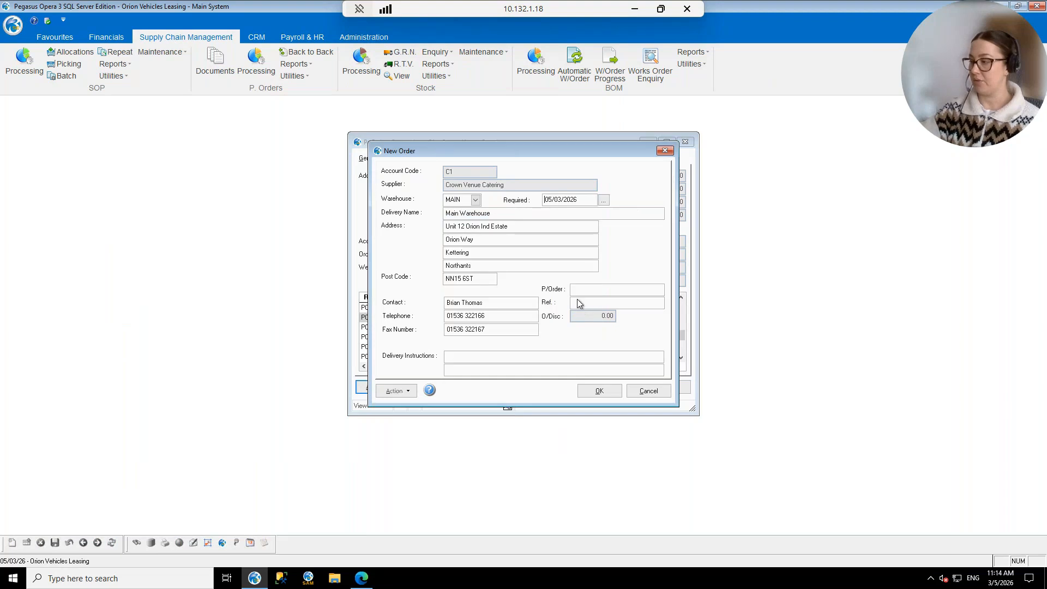
click(599, 391)
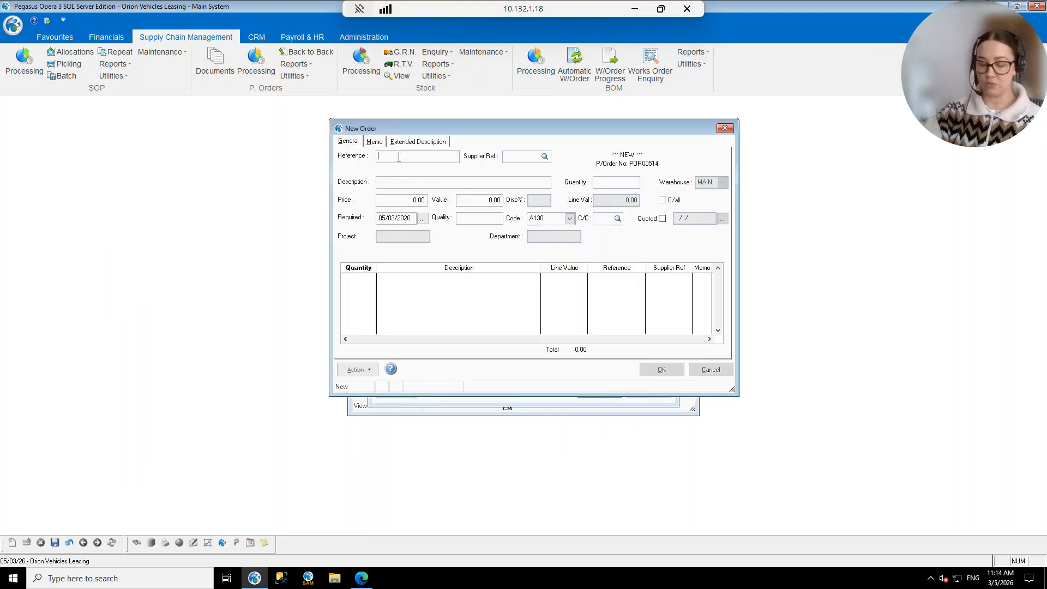
Add a Car Mat - Small line and a 250 Poppy Coral Air Freshener (ECAF001) line.
key(F5)
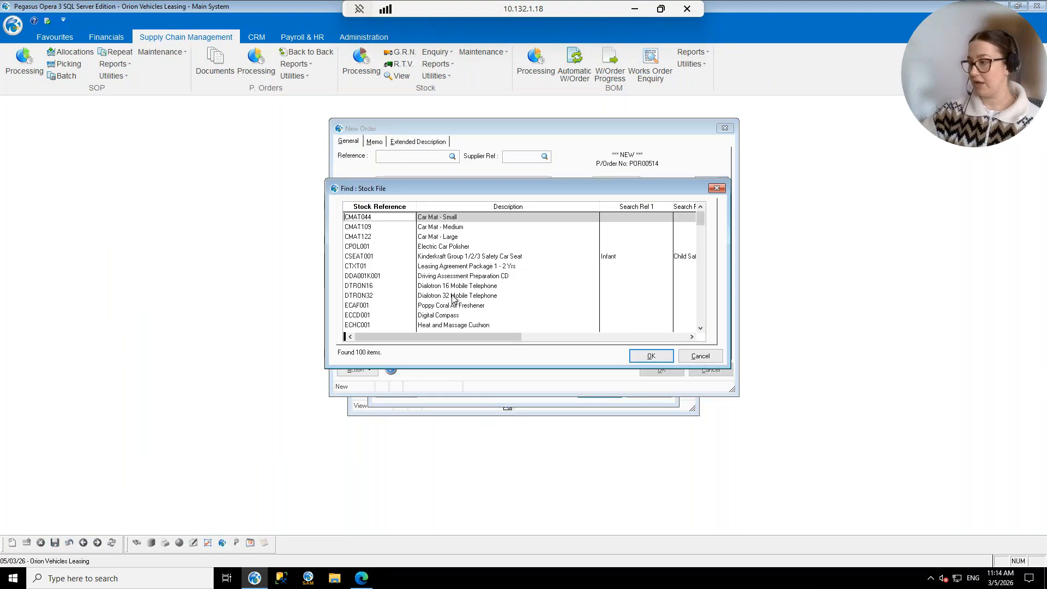
click(451, 217)
click(651, 355)
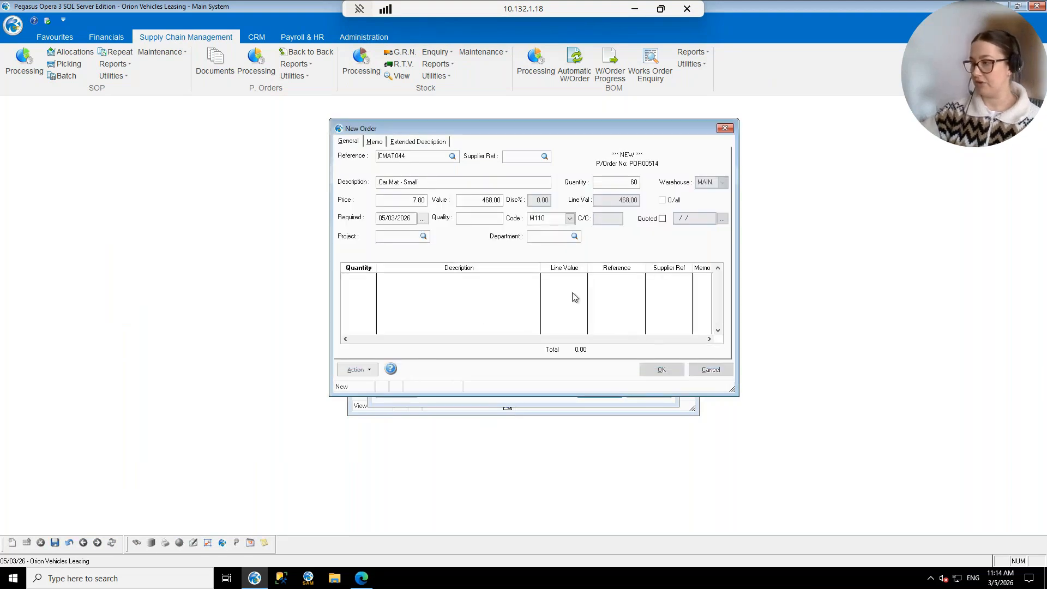
click(398, 157)
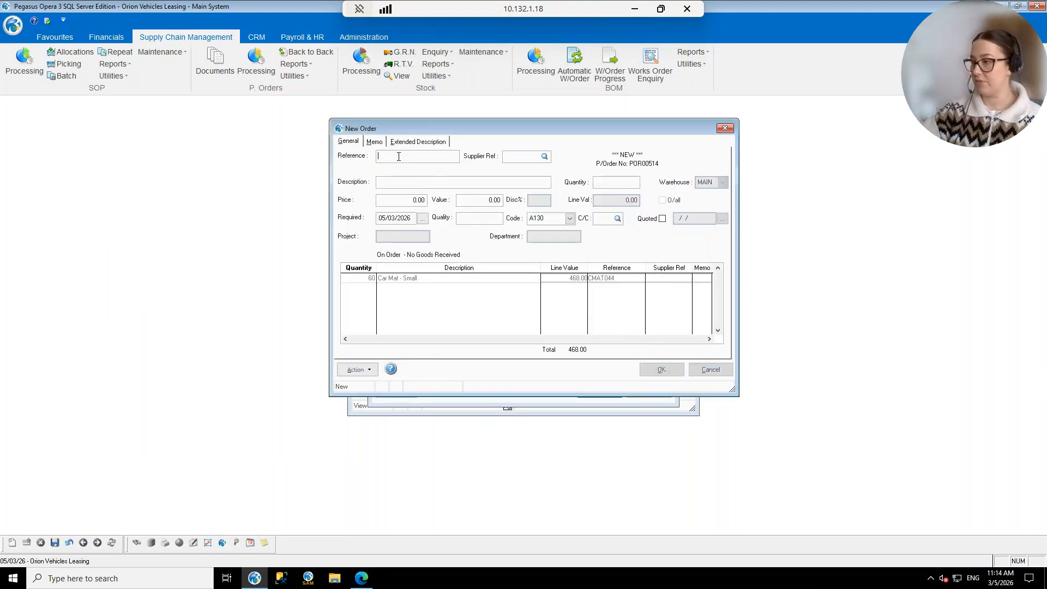
key(F5)
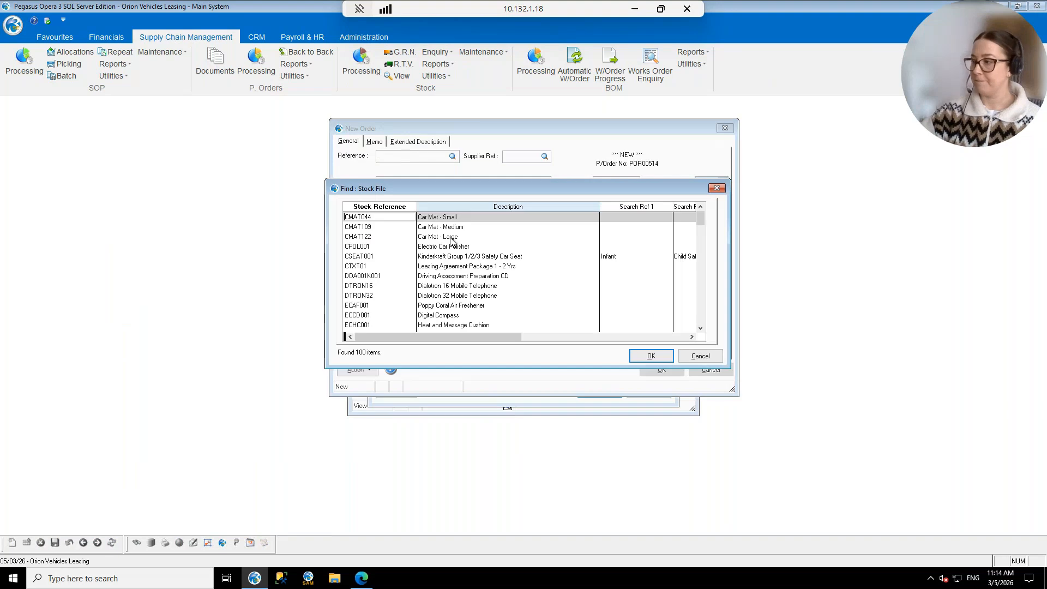
click(458, 306)
click(651, 356)
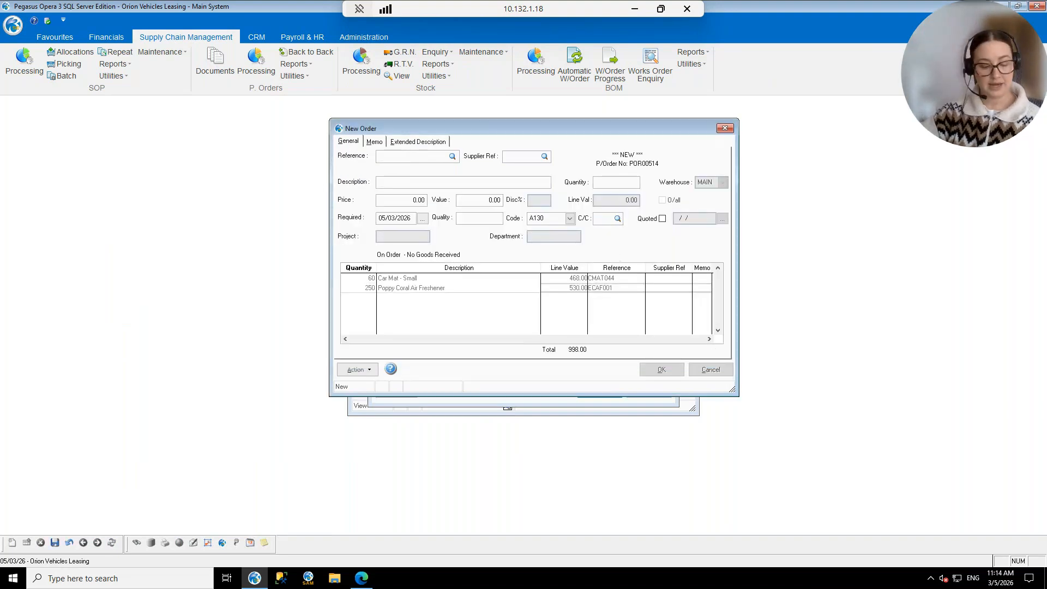
Save order POR00514, submit it for AP Automation approval, and publish it.
click(616, 287)
click(654, 370)
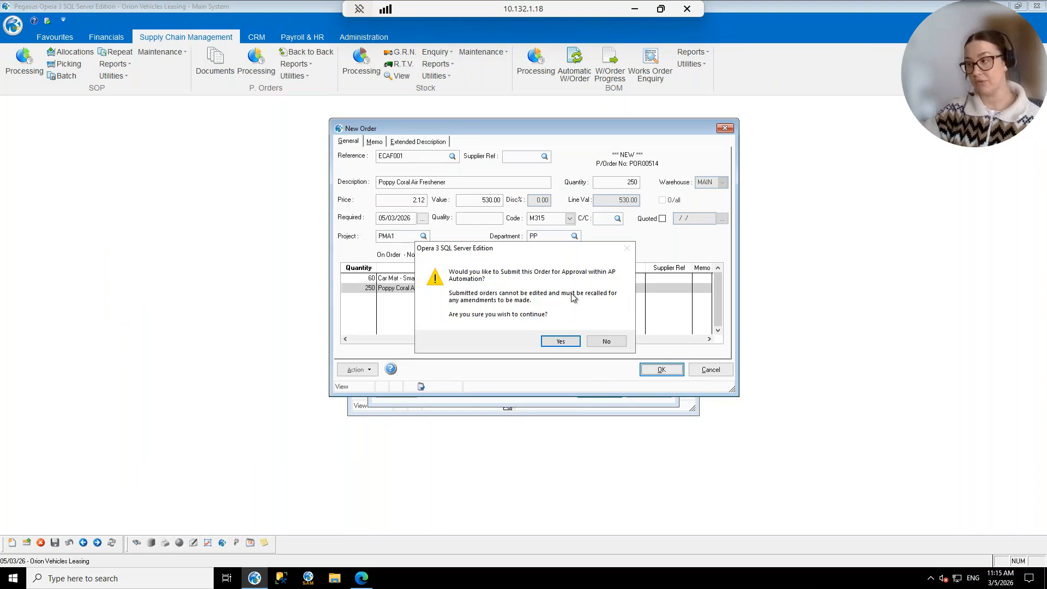
click(560, 342)
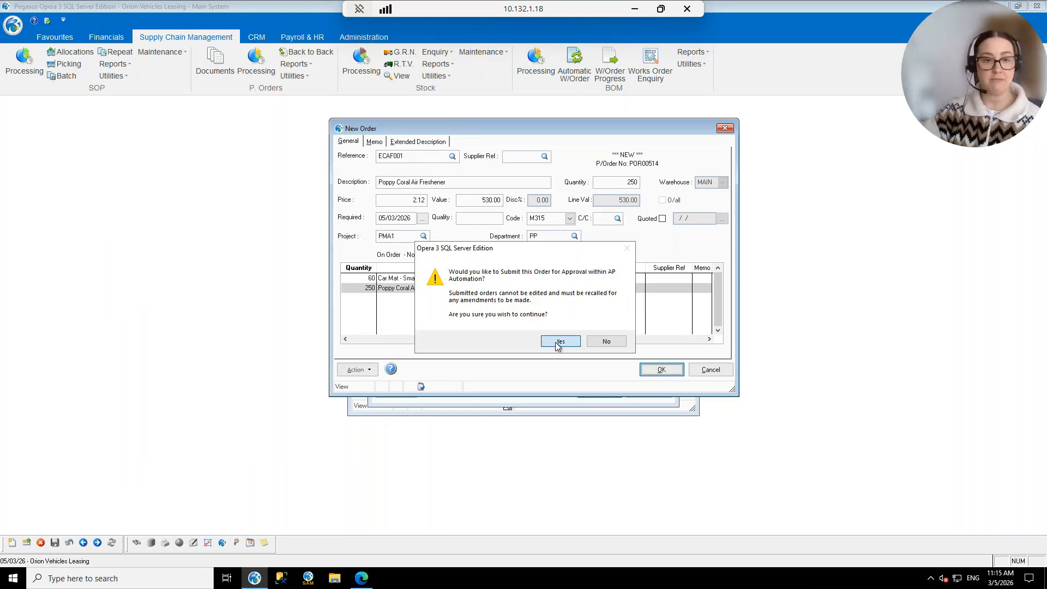
click(547, 324)
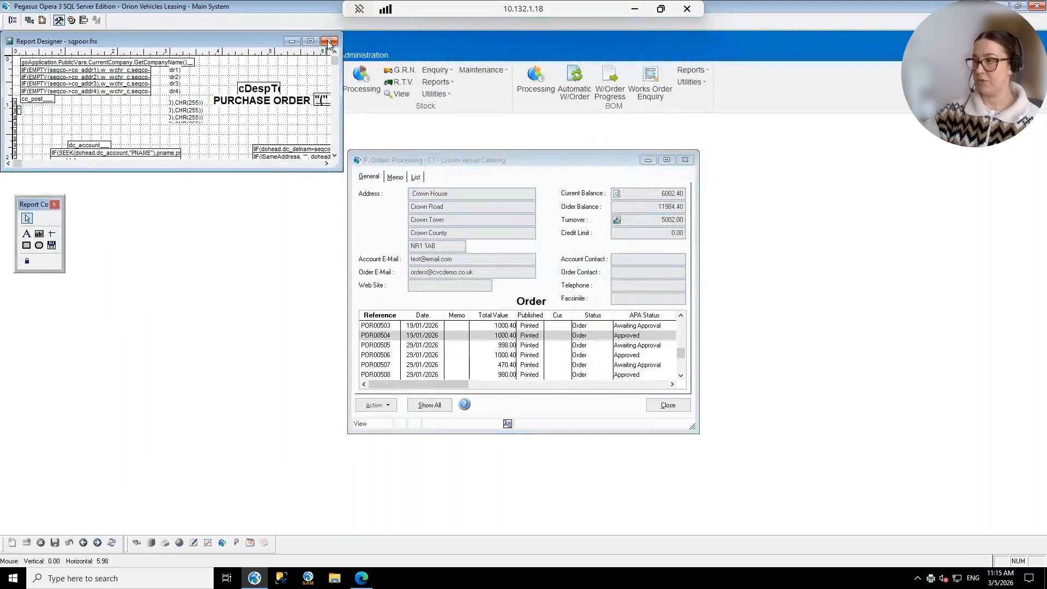
click(328, 40)
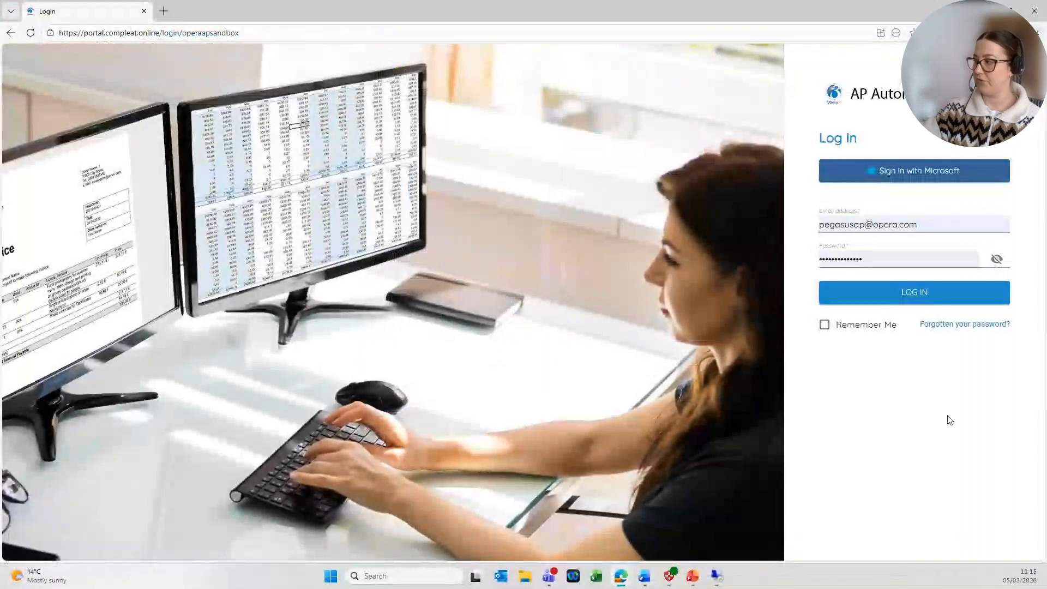
Log in to the Compleat AP Automation portal and open the Order Hub.
click(925, 293)
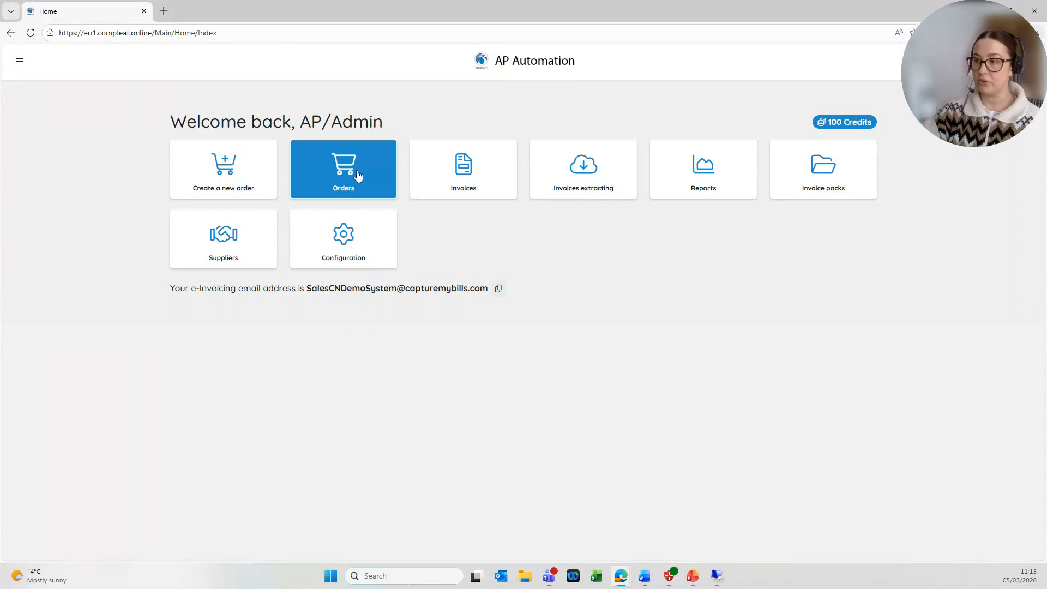
click(342, 179)
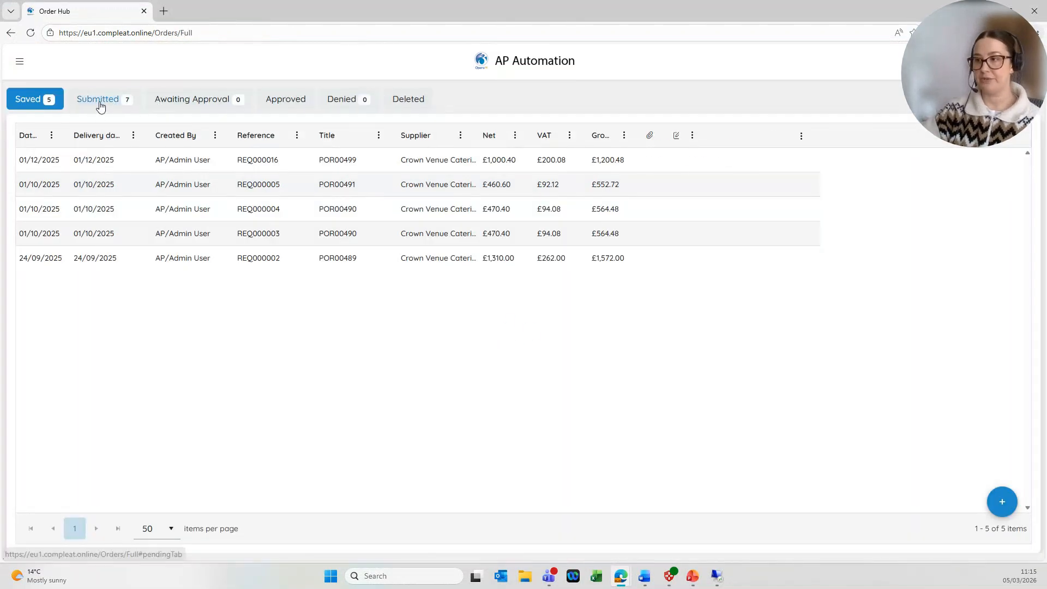
Confirm REQ000027 is in the Submitted orders list, then log off the portal.
click(101, 105)
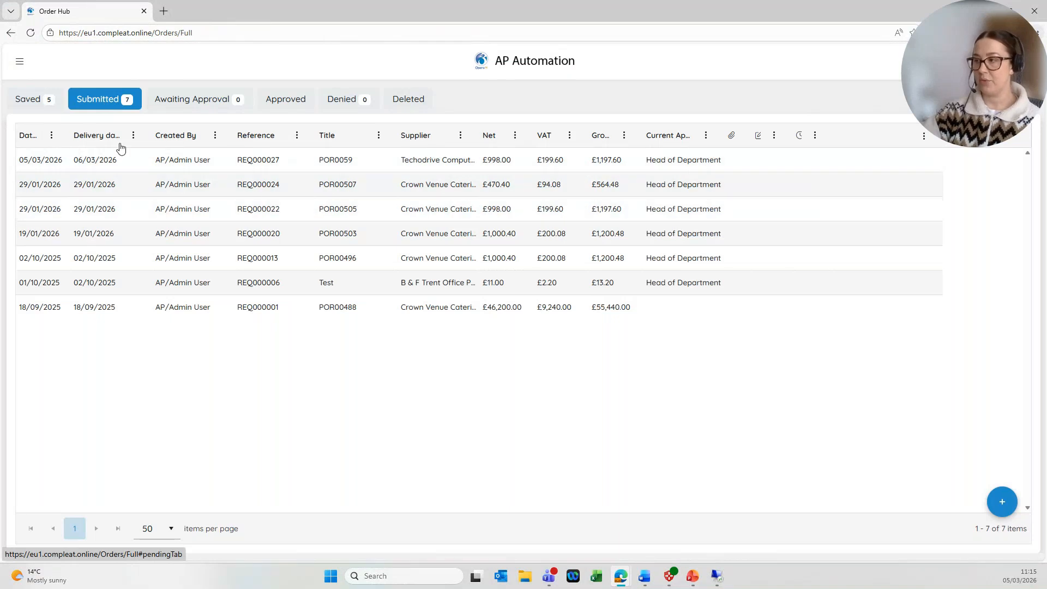
click(204, 165)
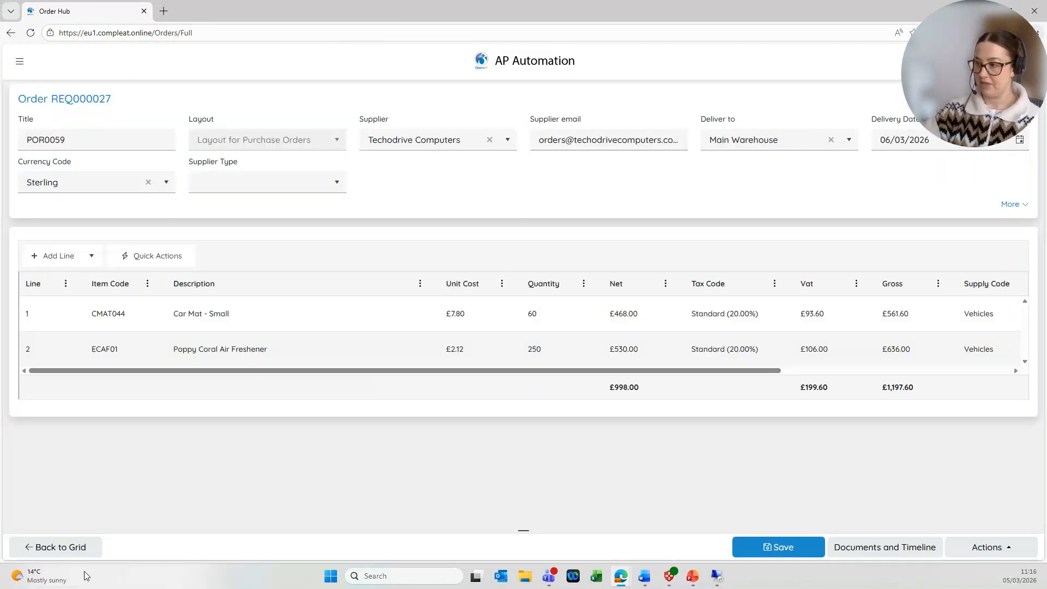
click(84, 548)
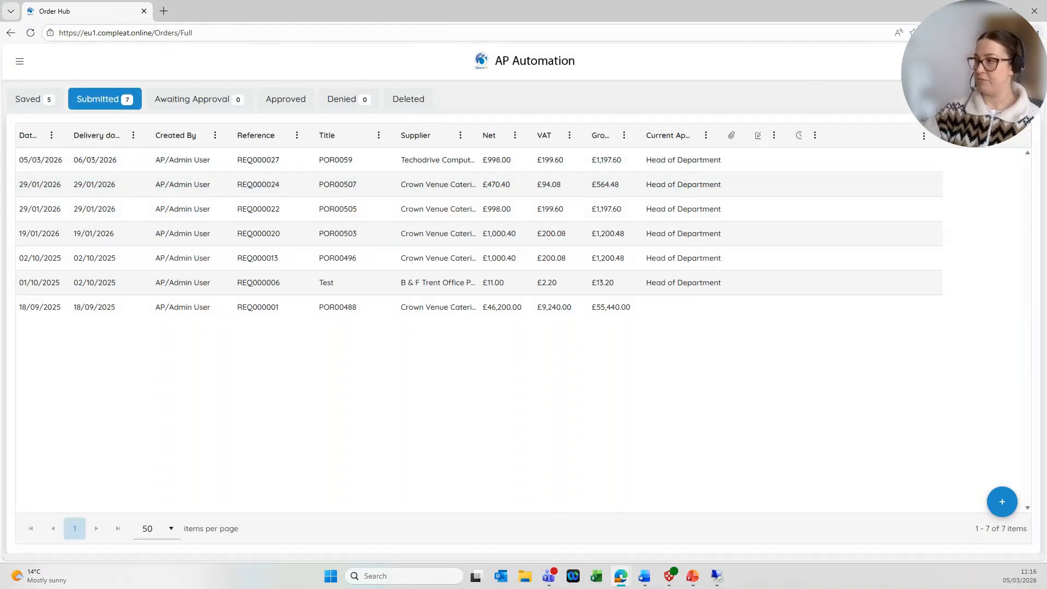
click(986, 162)
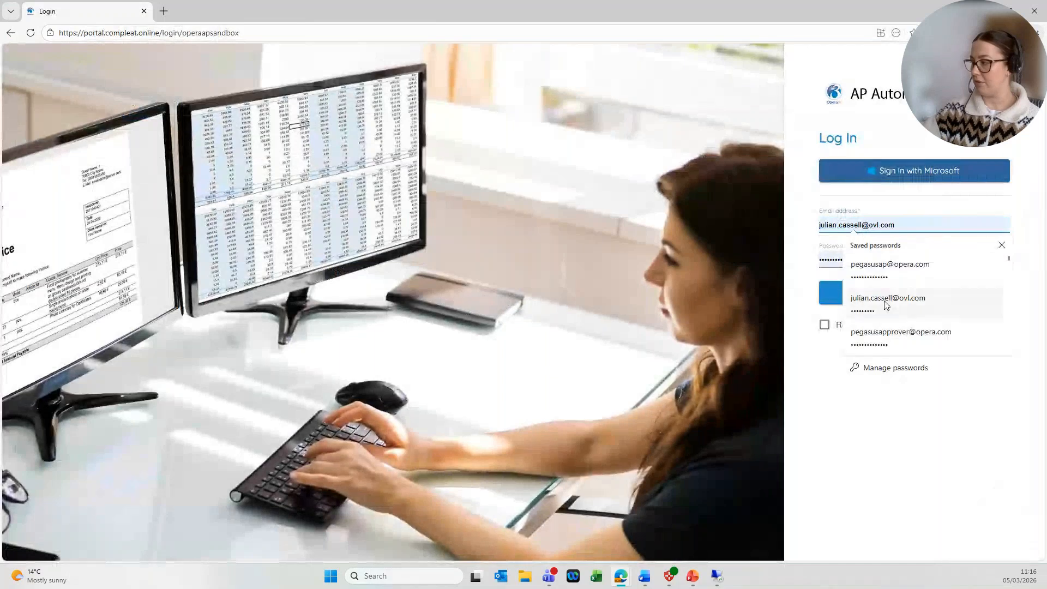
Log in with the saved approver credentials and open REQ000027 from orders awaiting approval.
click(879, 339)
click(918, 297)
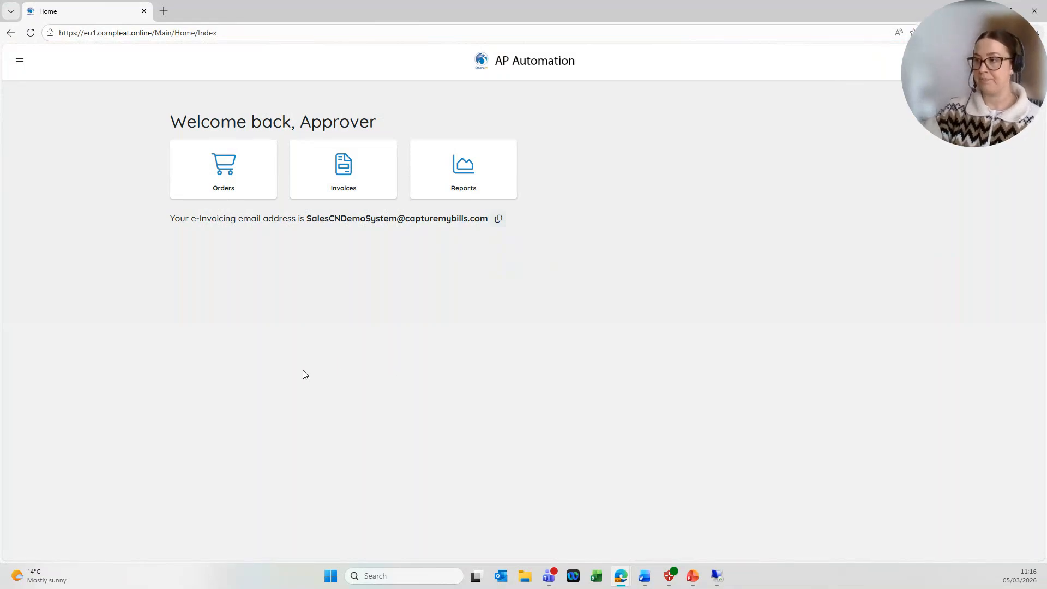
click(193, 163)
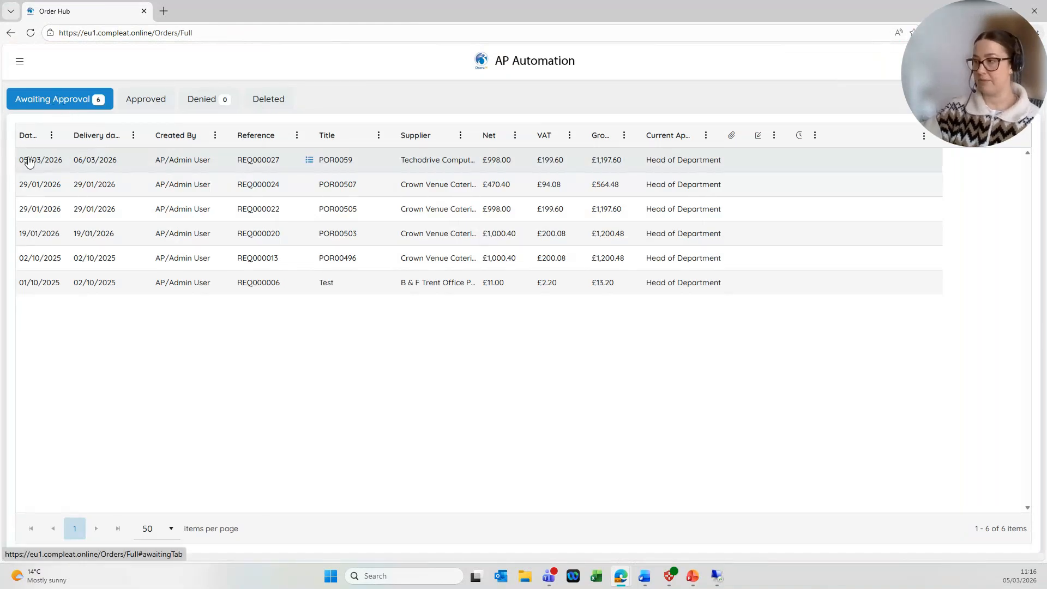
click(127, 160)
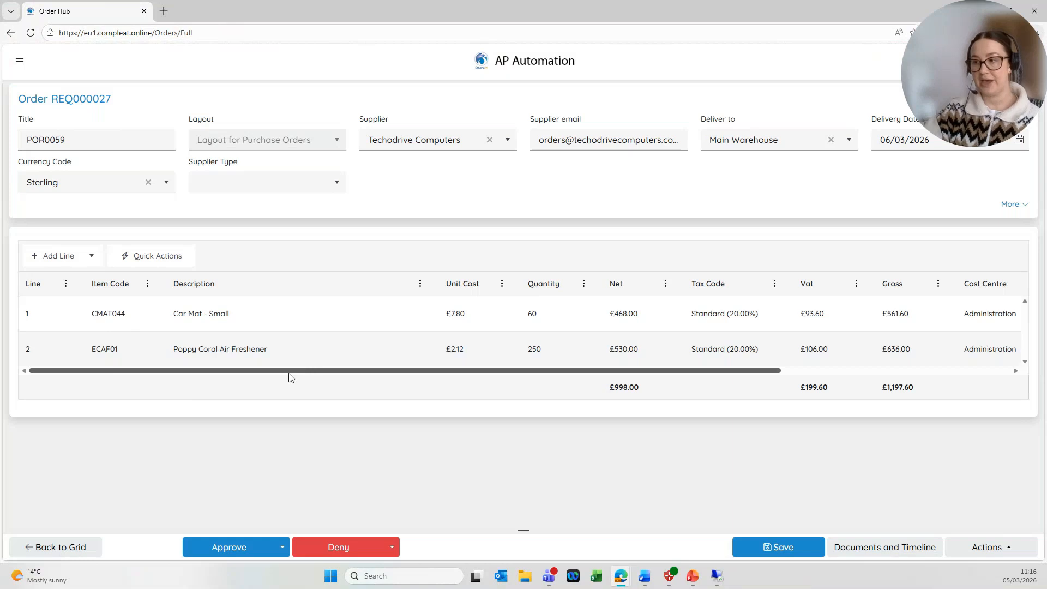
Scroll across REQ000027's two order lines and open its documents and approval timeline.
drag(224, 371, 346, 320)
drag(595, 371, 661, 371)
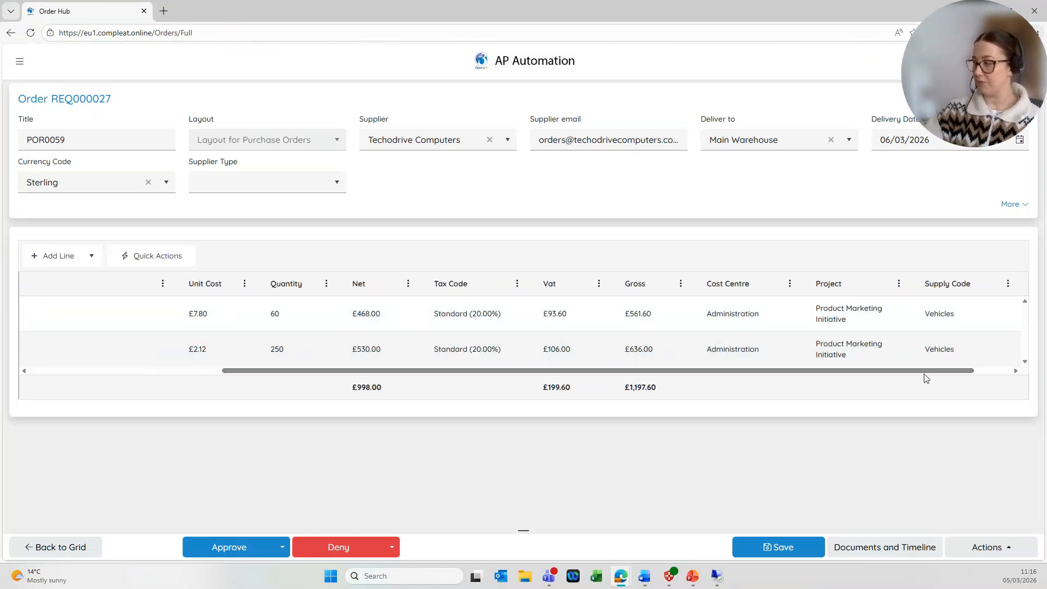
drag(933, 372, 943, 371)
click(857, 548)
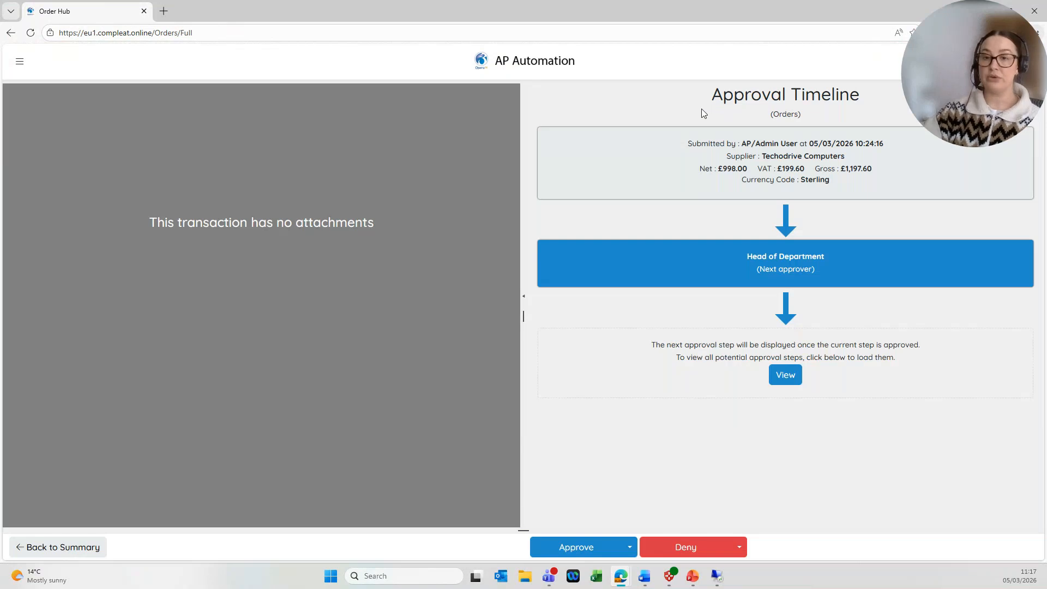
Load all REQ000027 approval steps, including High Value Approver, then return to the order summary.
drag(688, 143, 888, 174)
click(888, 170)
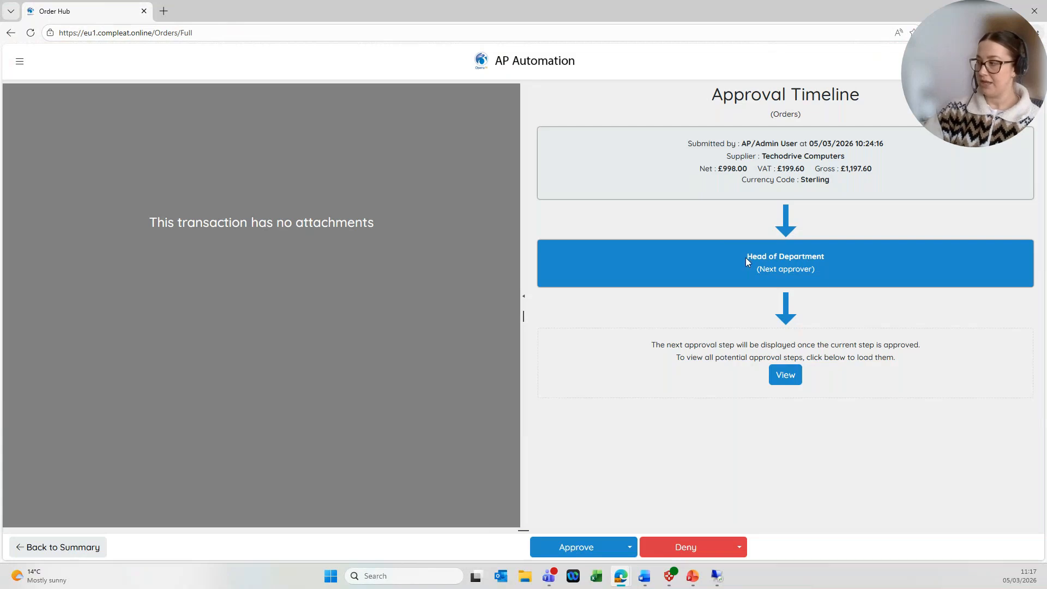
drag(751, 257, 817, 271)
click(822, 291)
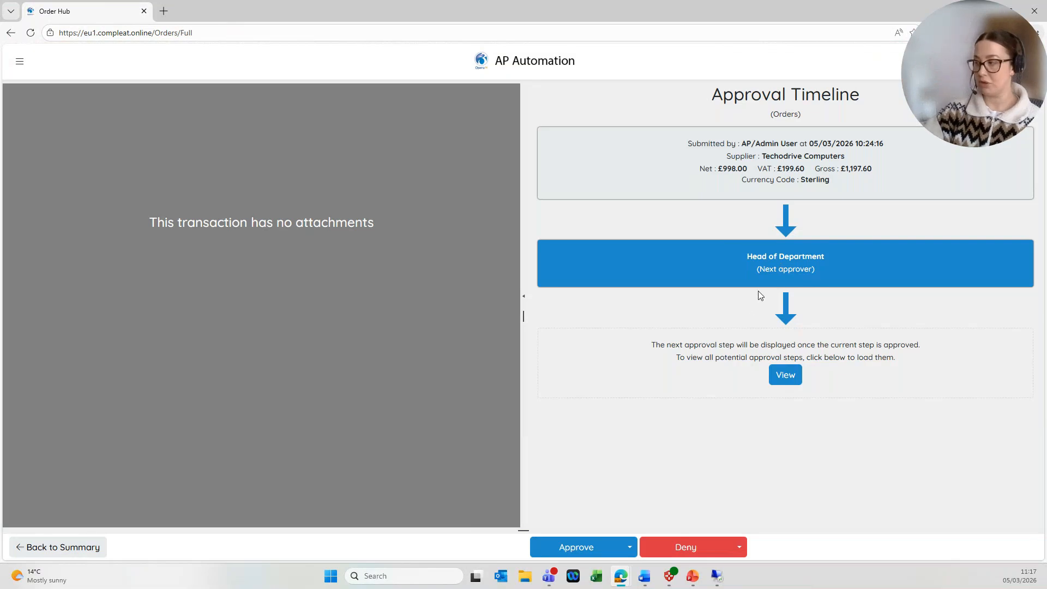
click(781, 378)
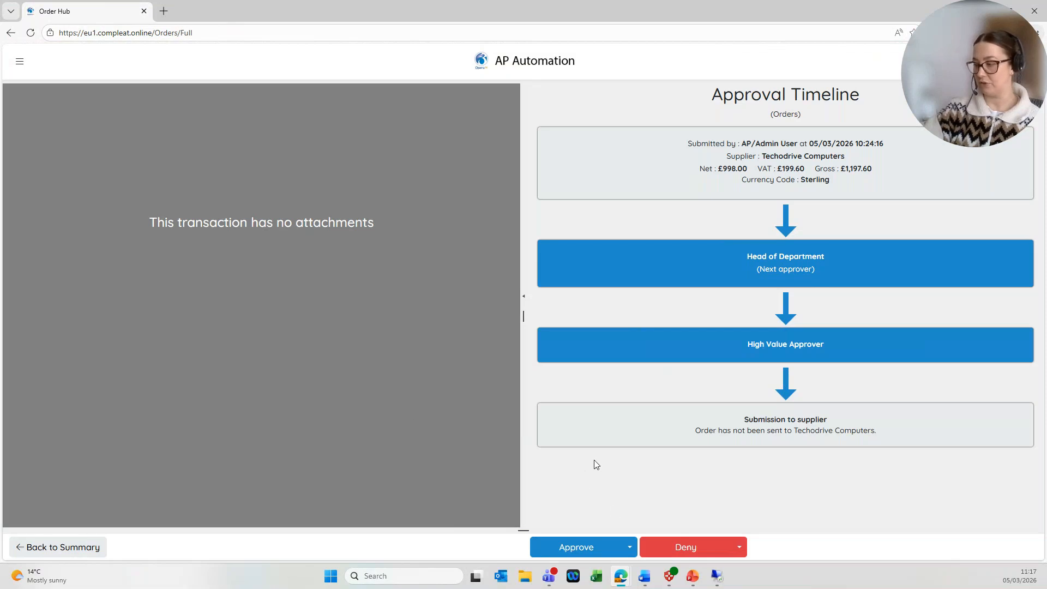
click(64, 548)
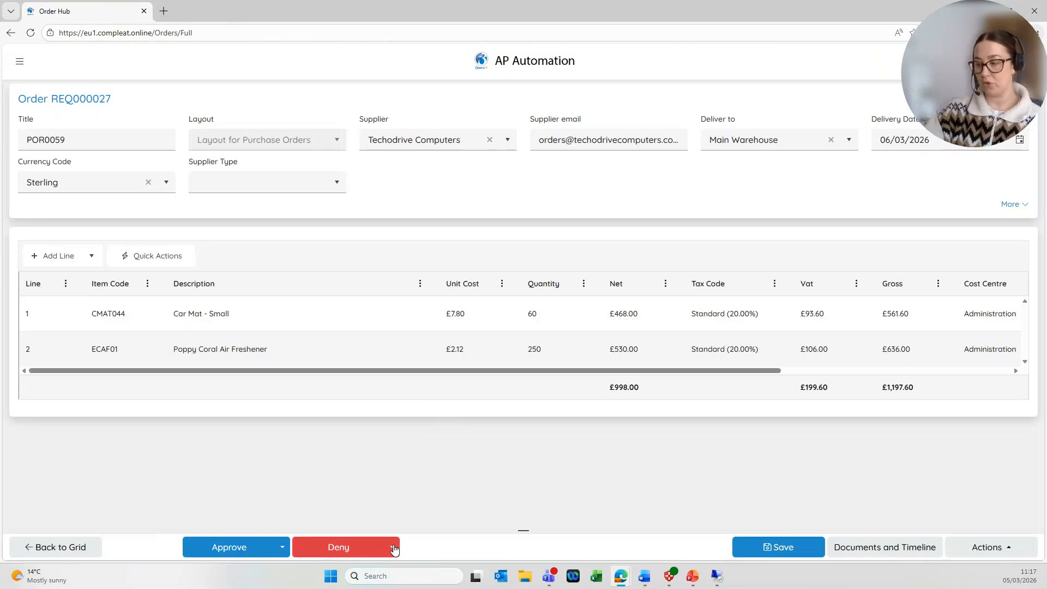
click(393, 547)
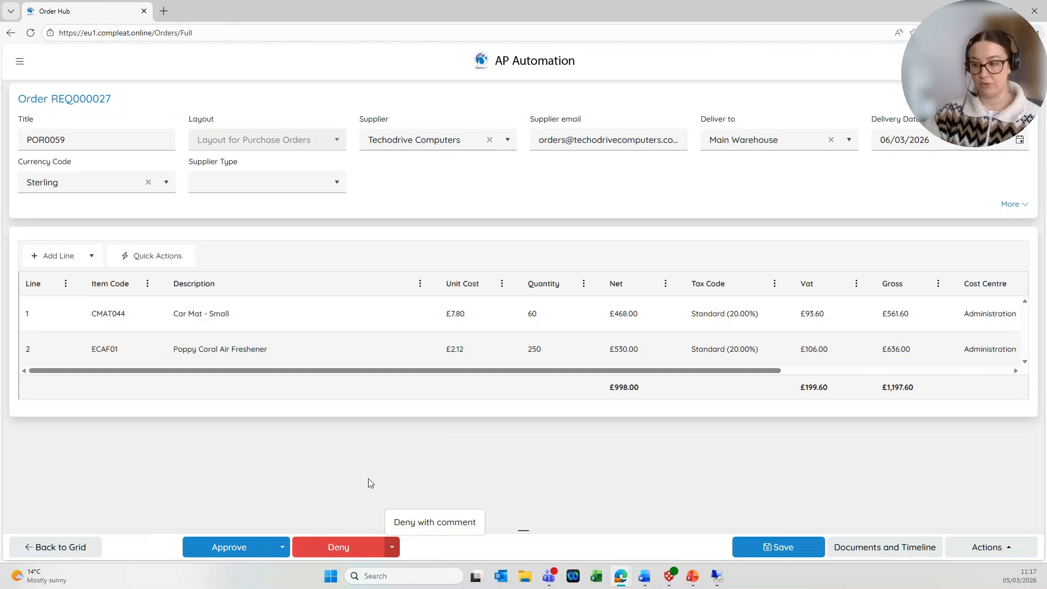
Approve REQ000027 with the comment 'Fine by me!' and view the Approved orders list.
click(281, 549)
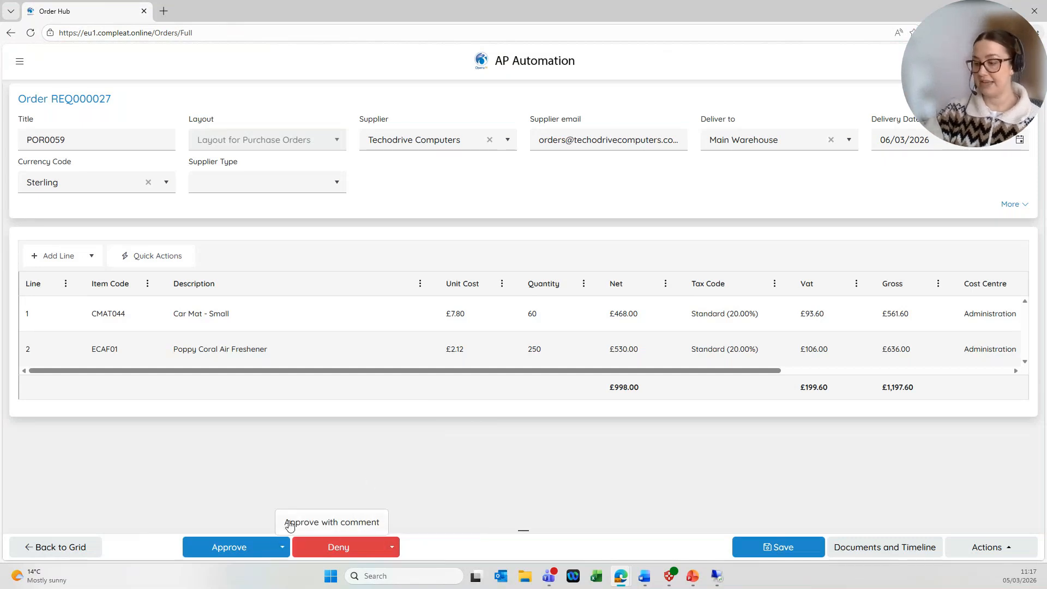
click(325, 523)
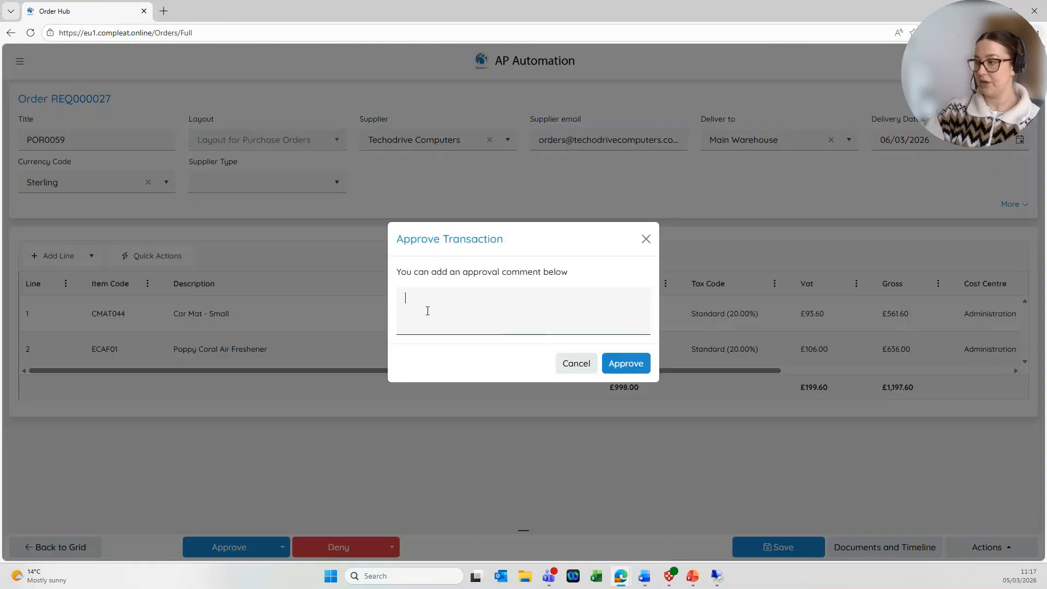
text(Fine by me!)
click(636, 364)
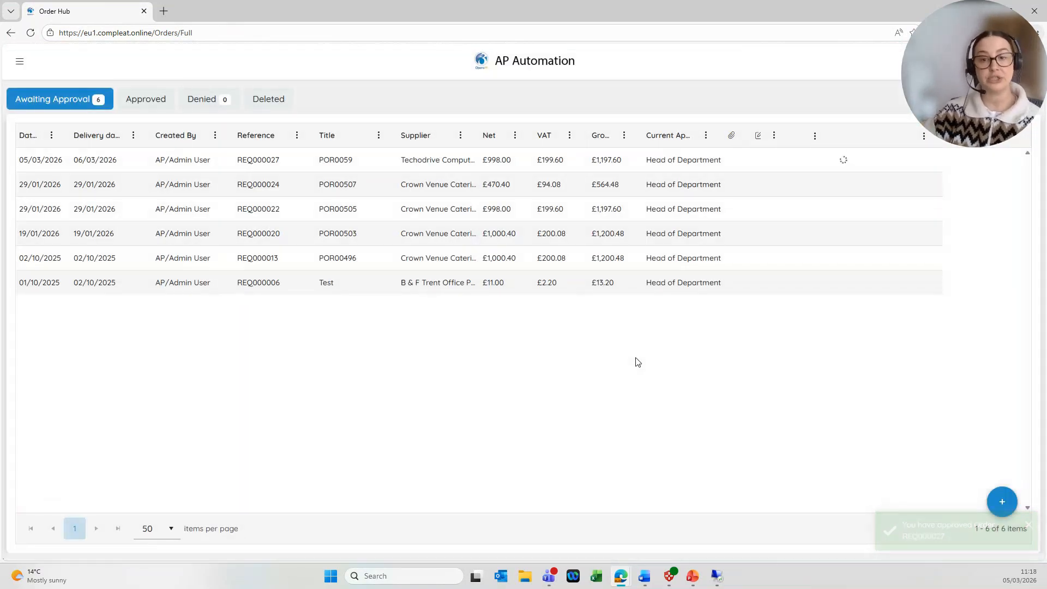
click(161, 106)
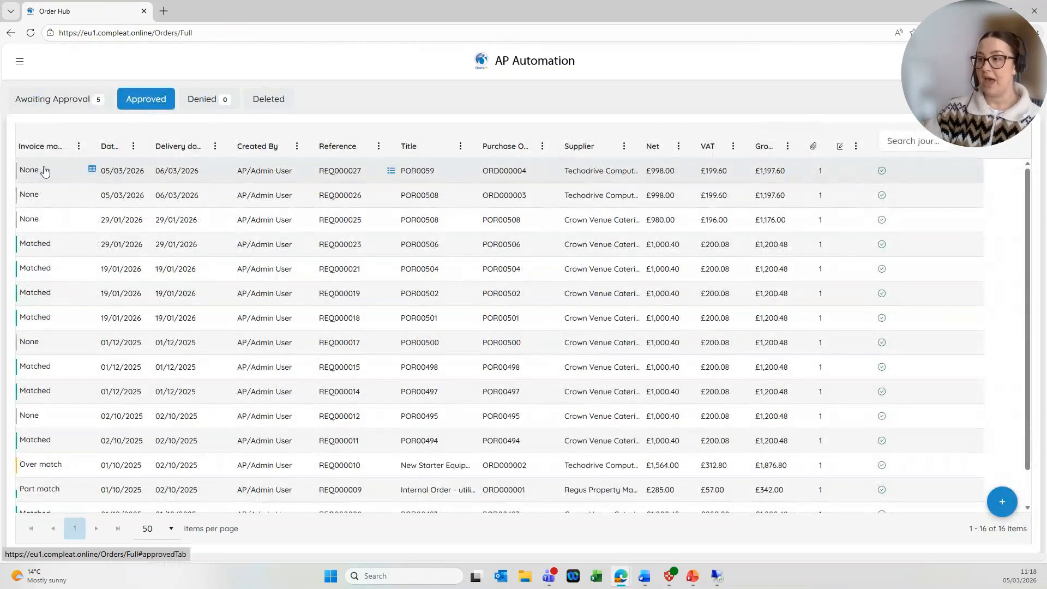
Open approved order REQ000027 and review its purchase order PDF and Head of Department approval timeline.
click(228, 174)
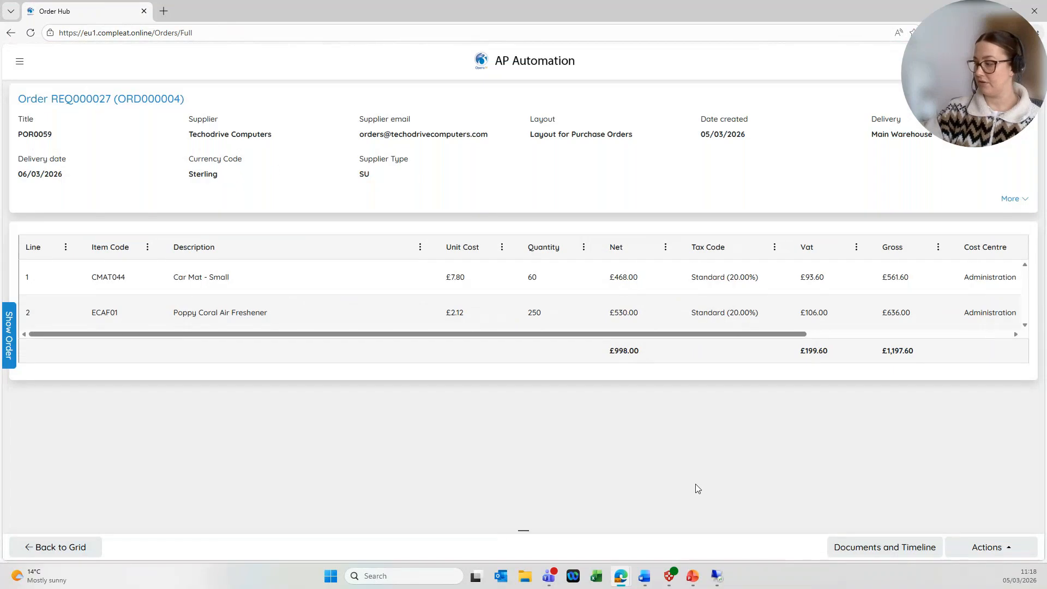
click(861, 548)
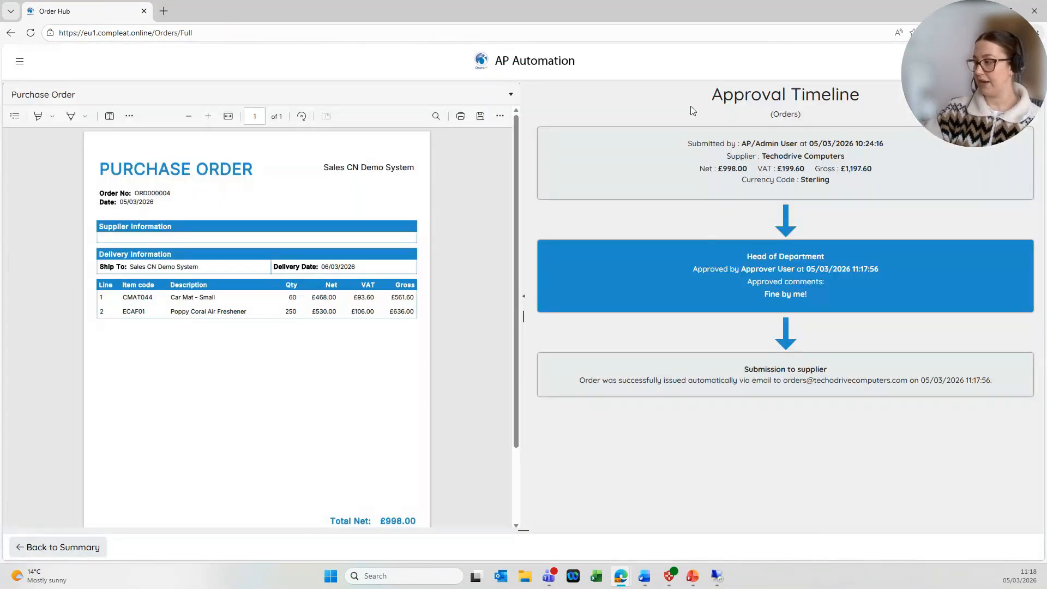
drag(745, 256, 844, 285)
click(829, 302)
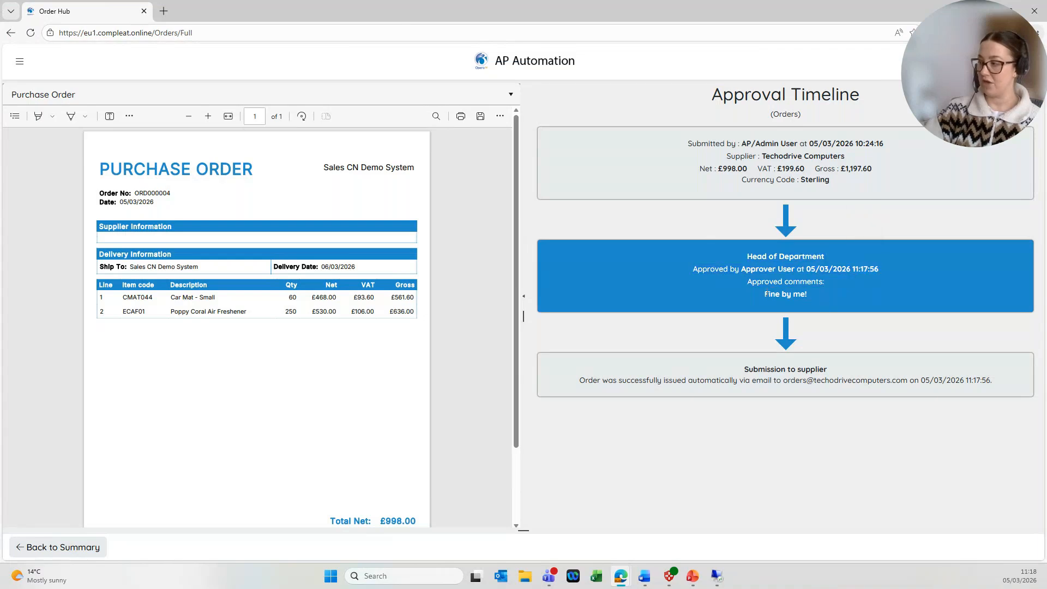
drag(593, 380, 1030, 379)
drag(844, 381, 848, 429)
click(848, 428)
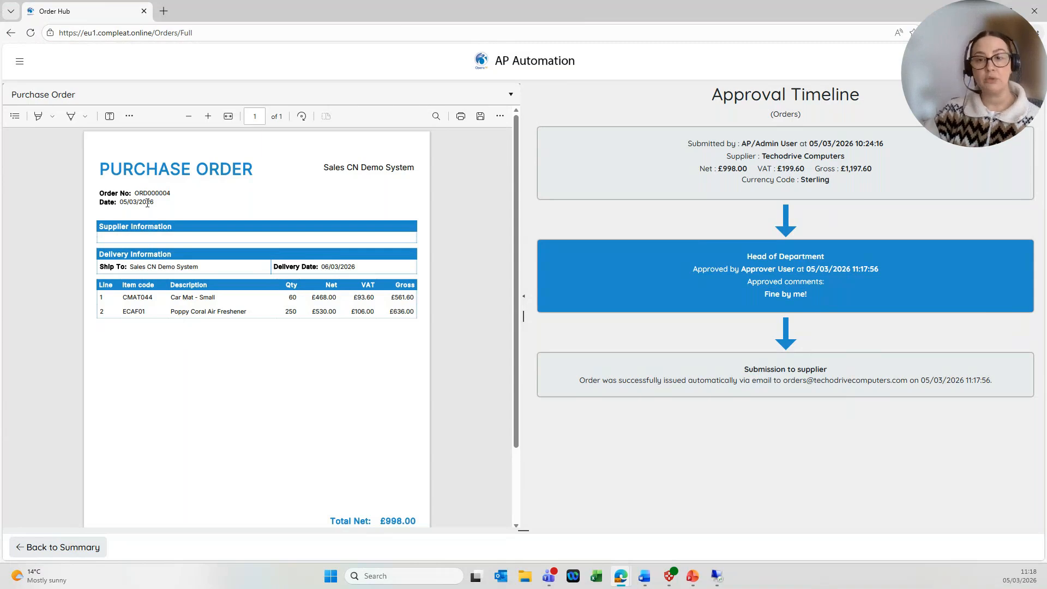
Scroll the purchase order back to the top and return to the home page.
scroll(186, 243, down, 2)
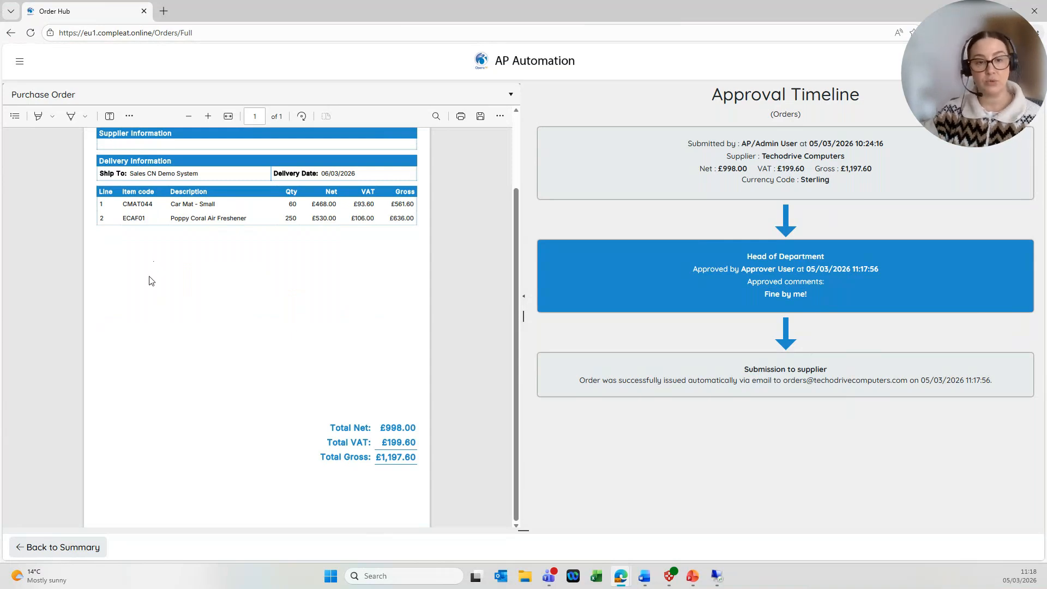
scroll(205, 394, up, 1)
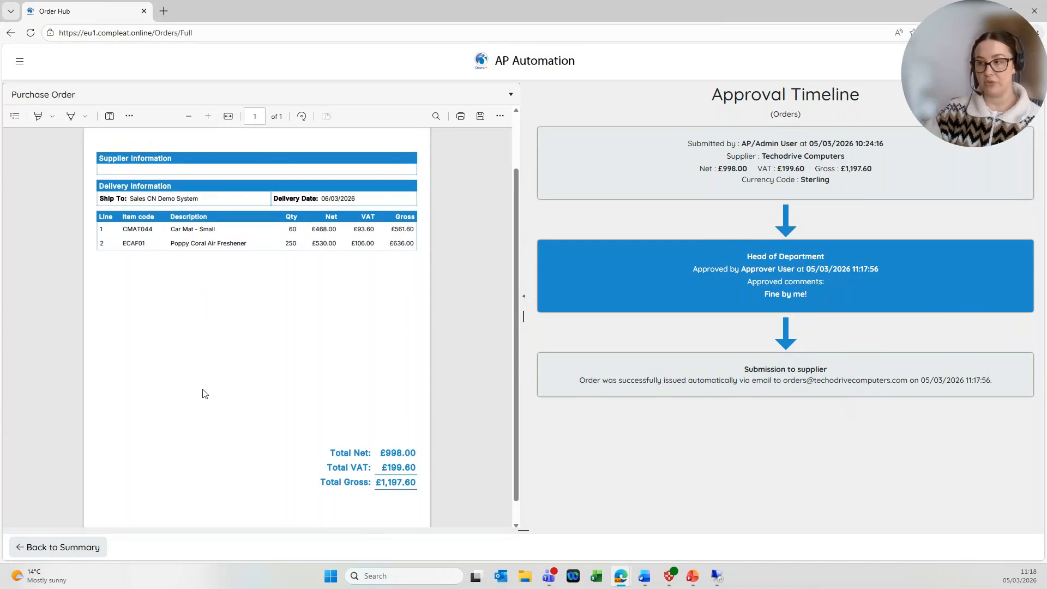
scroll(205, 394, up, 3)
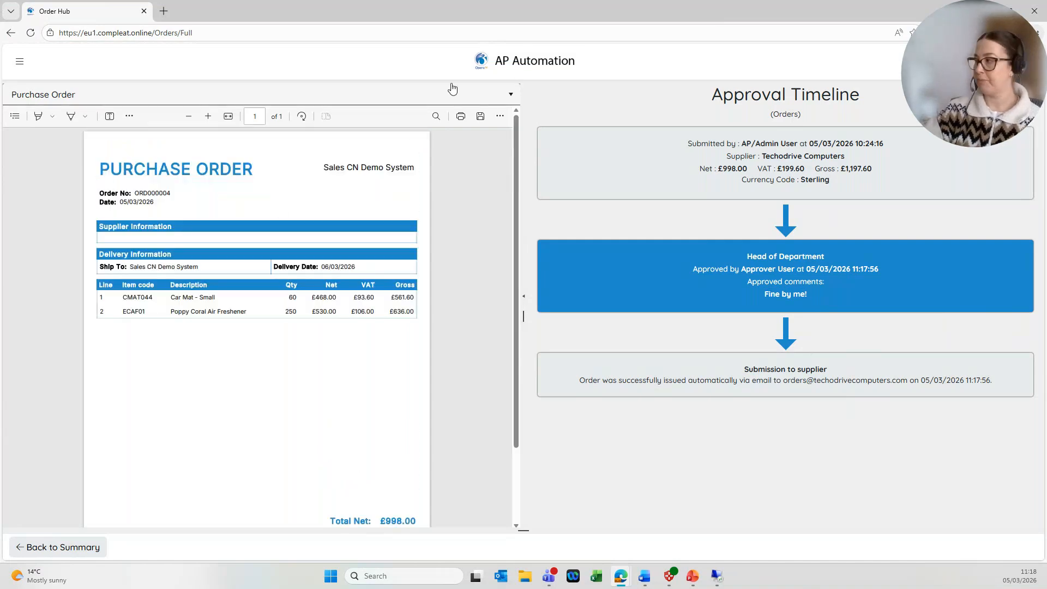
click(513, 65)
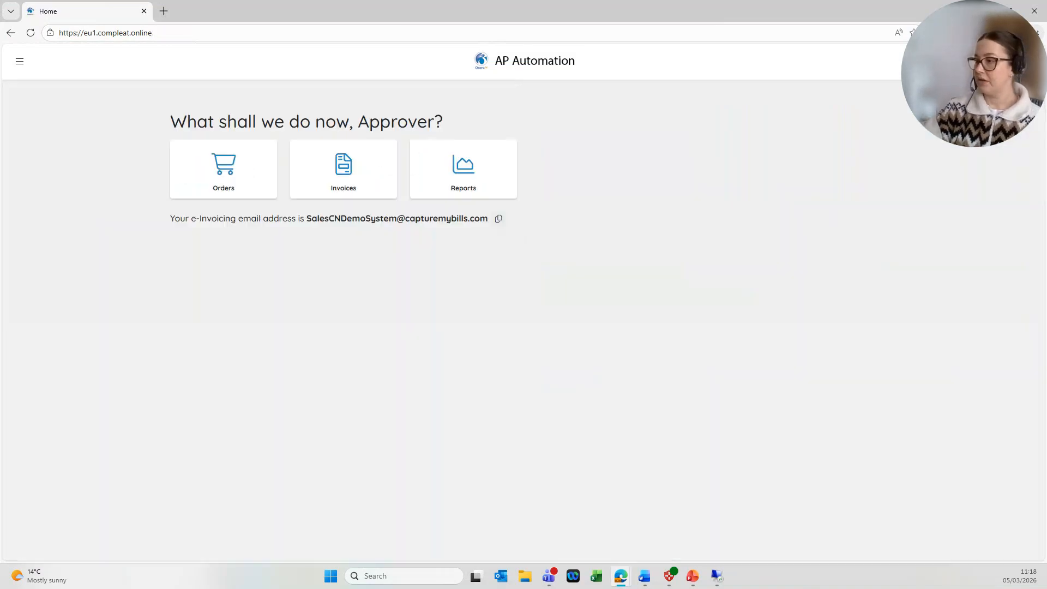
Log off the approver, log in with the saved admin login, and open Configuration > Workflows.
click(1025, 61)
click(986, 137)
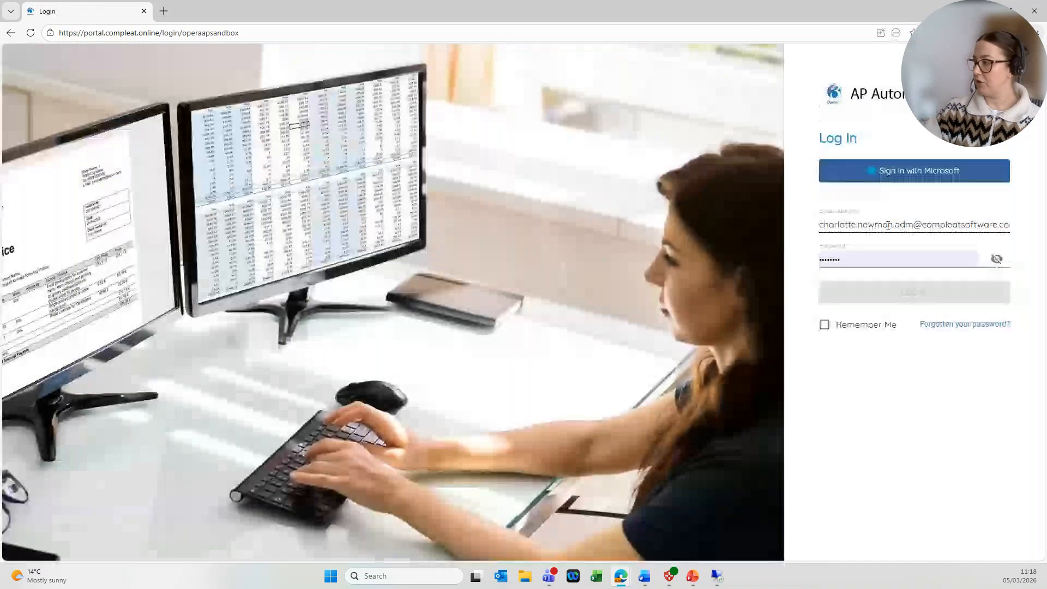
double_click(888, 225)
click(863, 303)
click(856, 296)
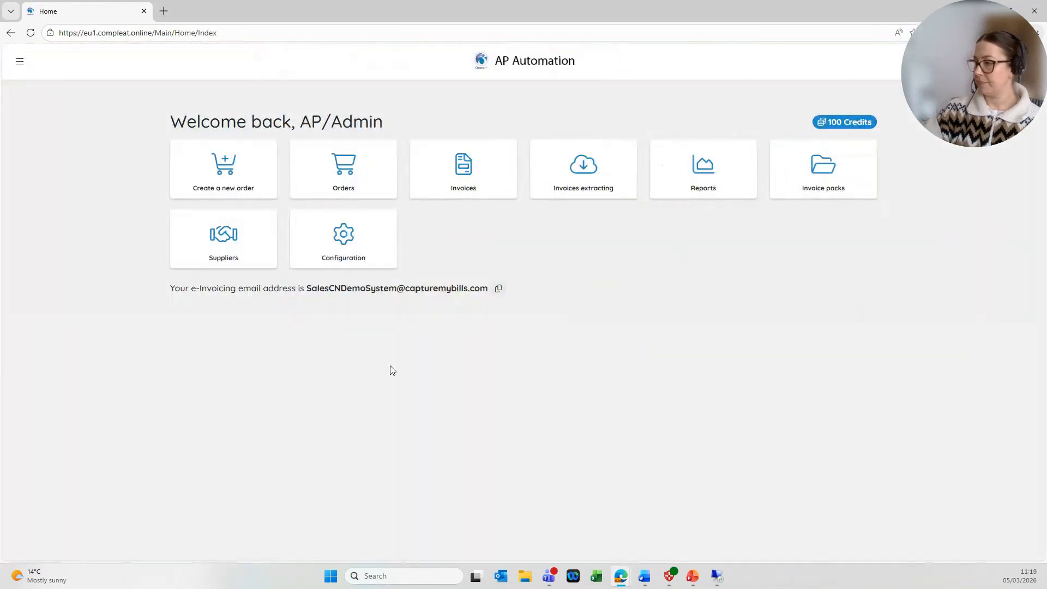
click(362, 248)
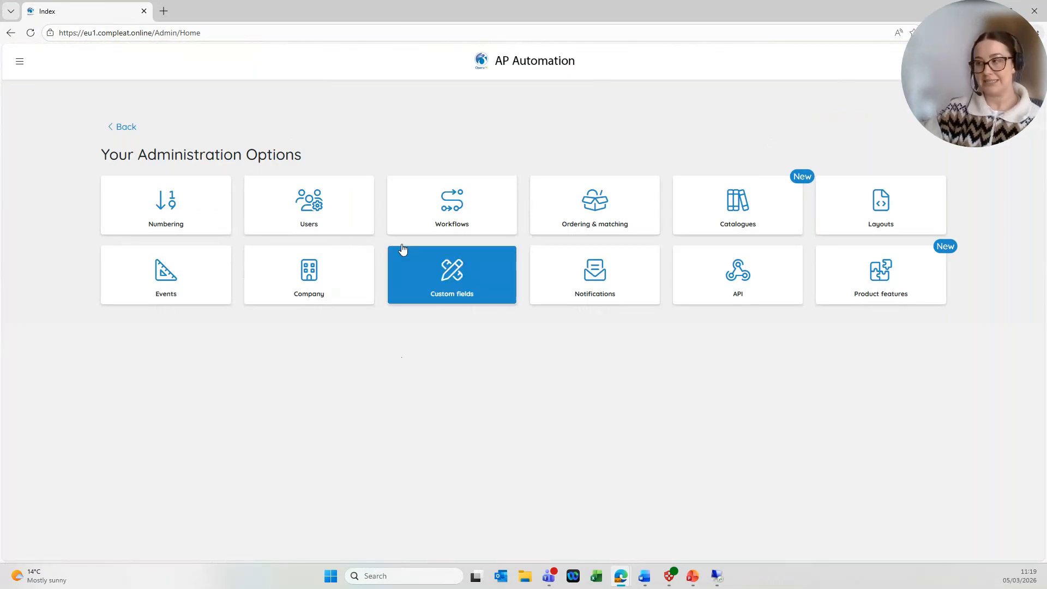
click(439, 200)
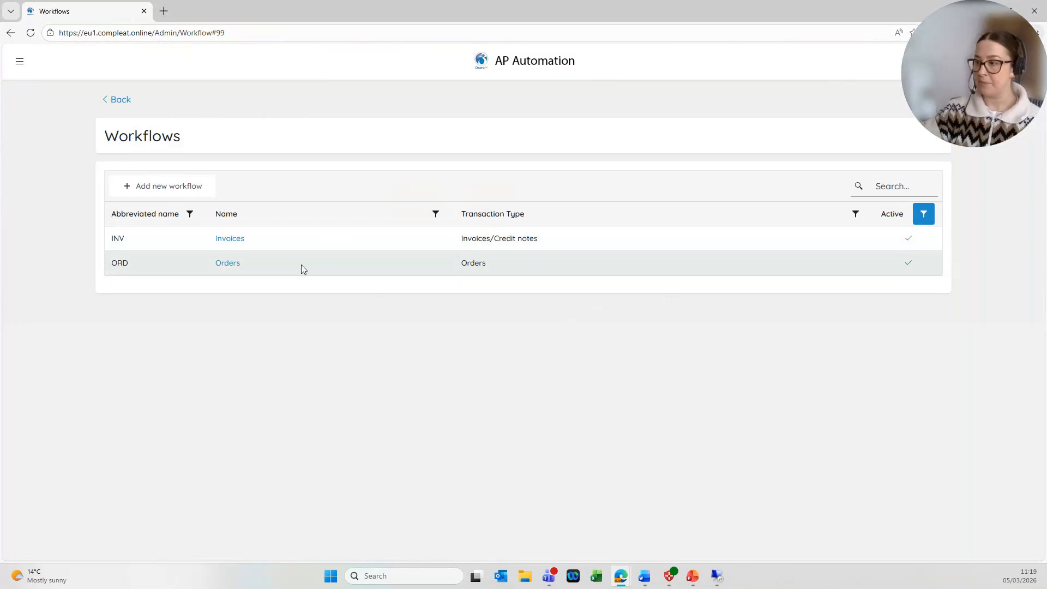
Open the Orders (ORD) workflow and add an empty approval group beside Head of Department.
click(237, 265)
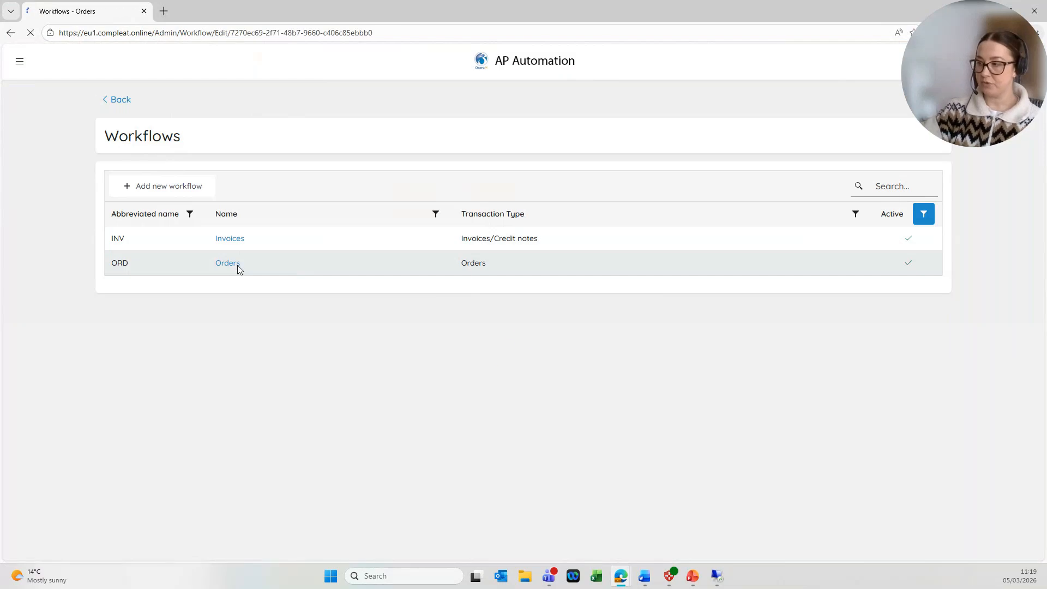
scroll(289, 331, down, 1)
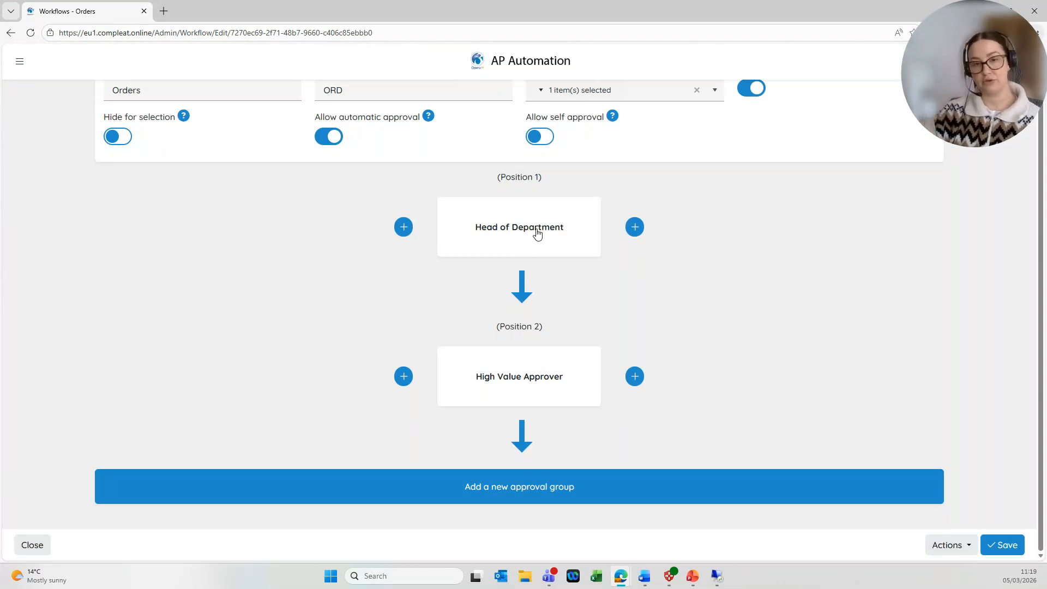
click(634, 227)
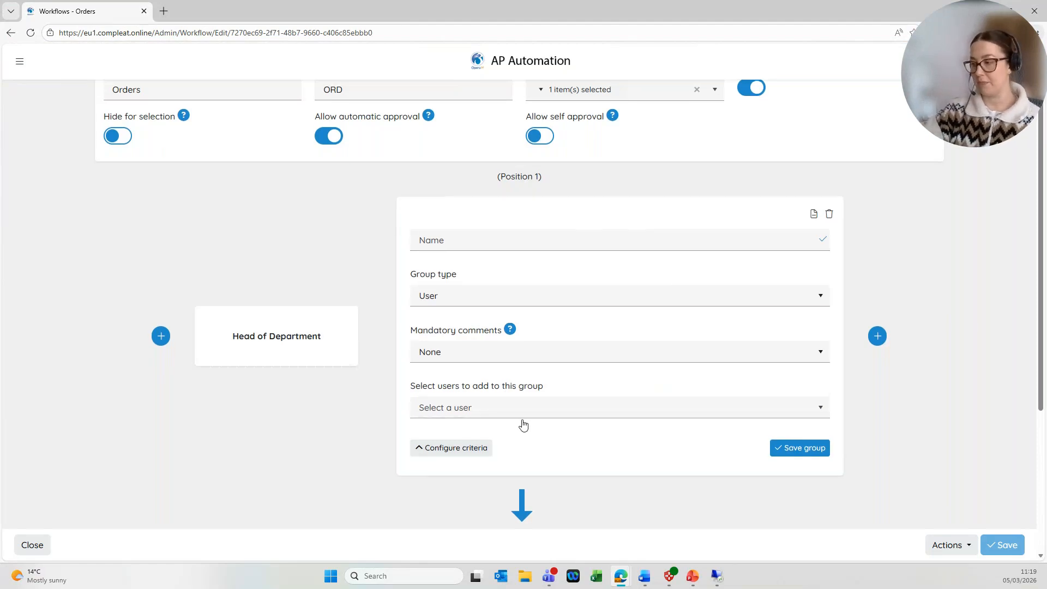
scroll(526, 417, down, 2)
Add a criteria condition to the new group: Supplier is equal to Techodrive Computers.
click(478, 339)
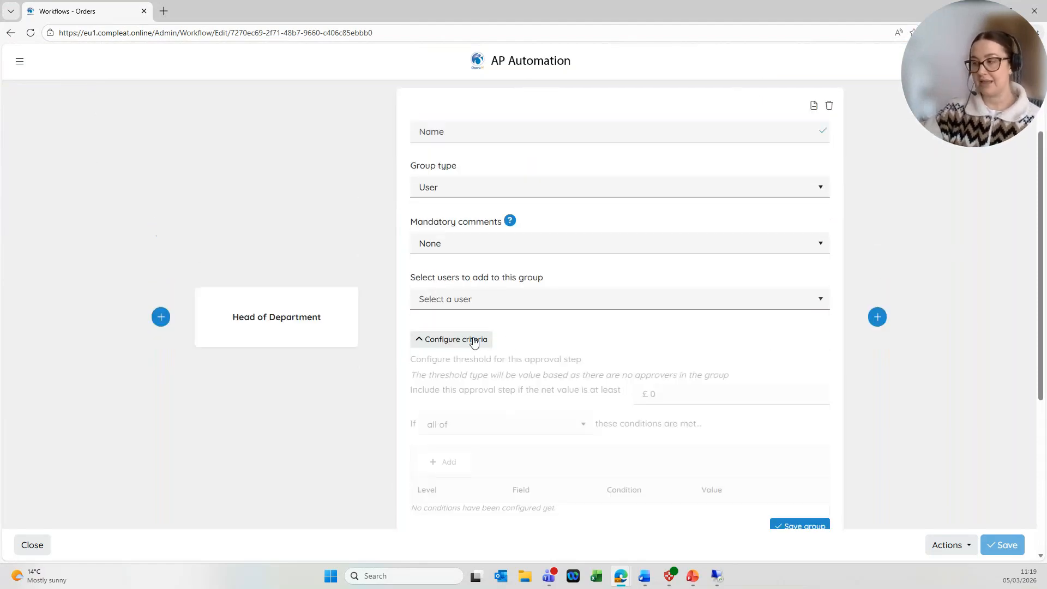
scroll(511, 346, down, 2)
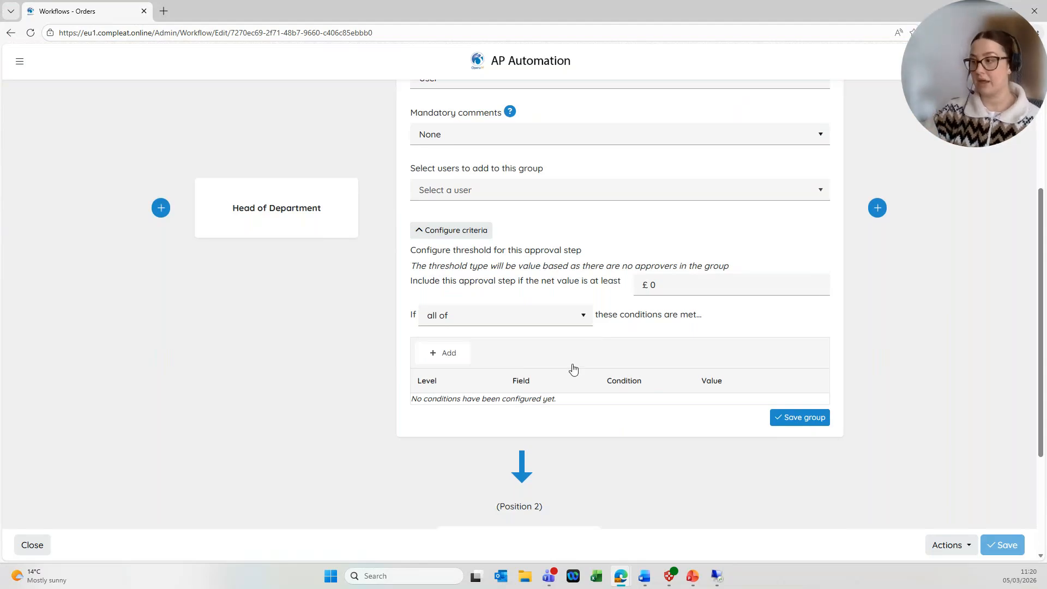
click(436, 352)
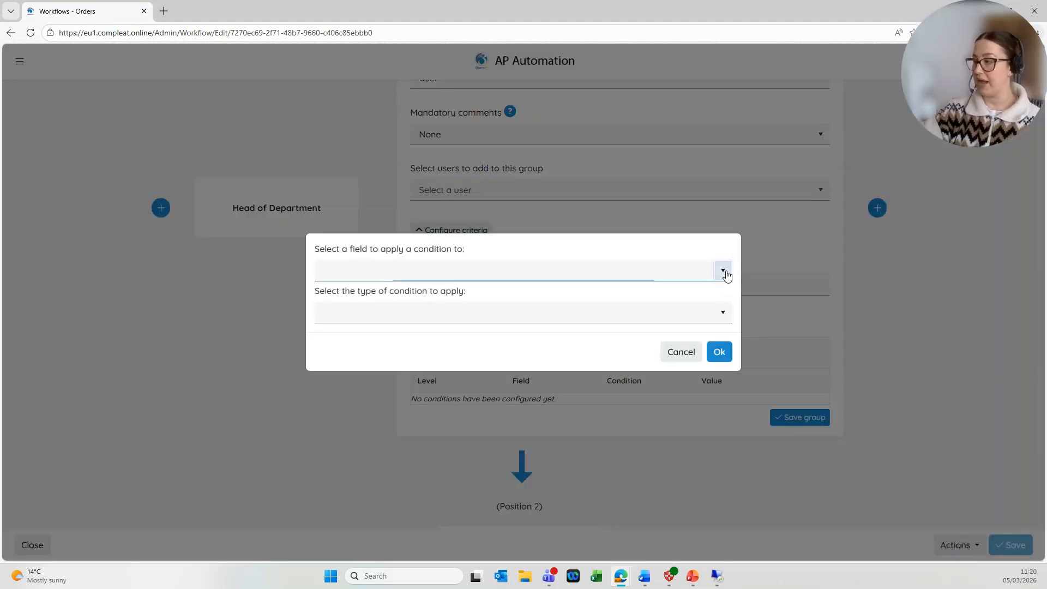
click(722, 271)
scroll(468, 366, down, 1)
scroll(468, 365, down, 1)
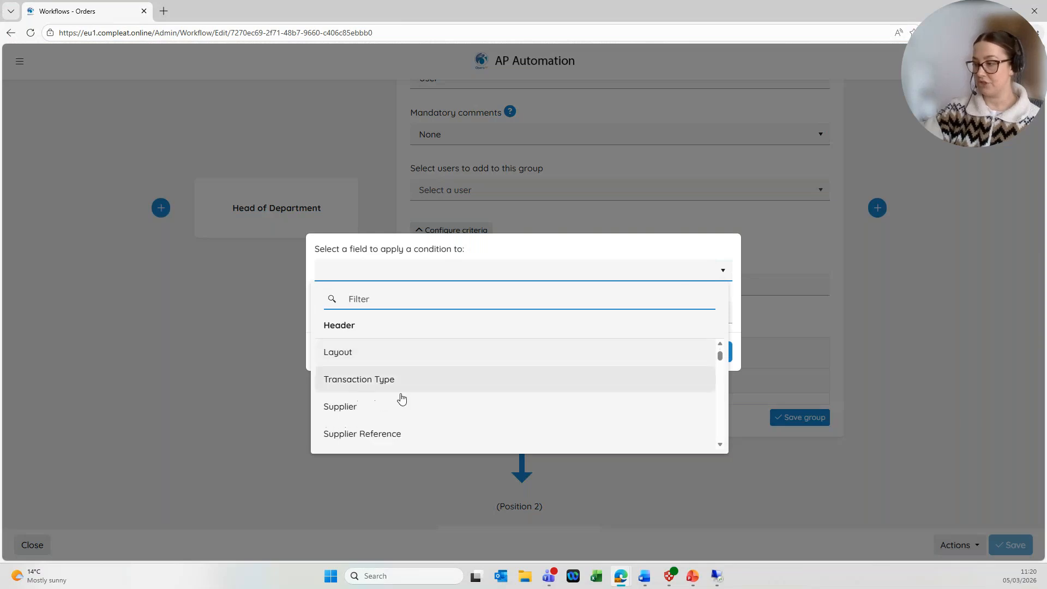
click(379, 410)
click(679, 316)
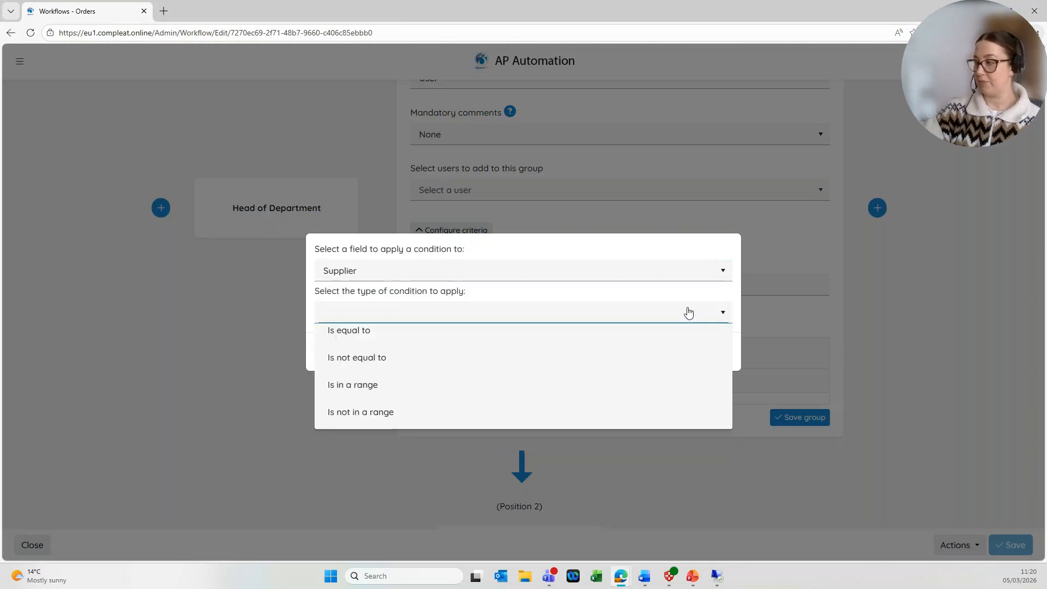
click(461, 340)
click(529, 338)
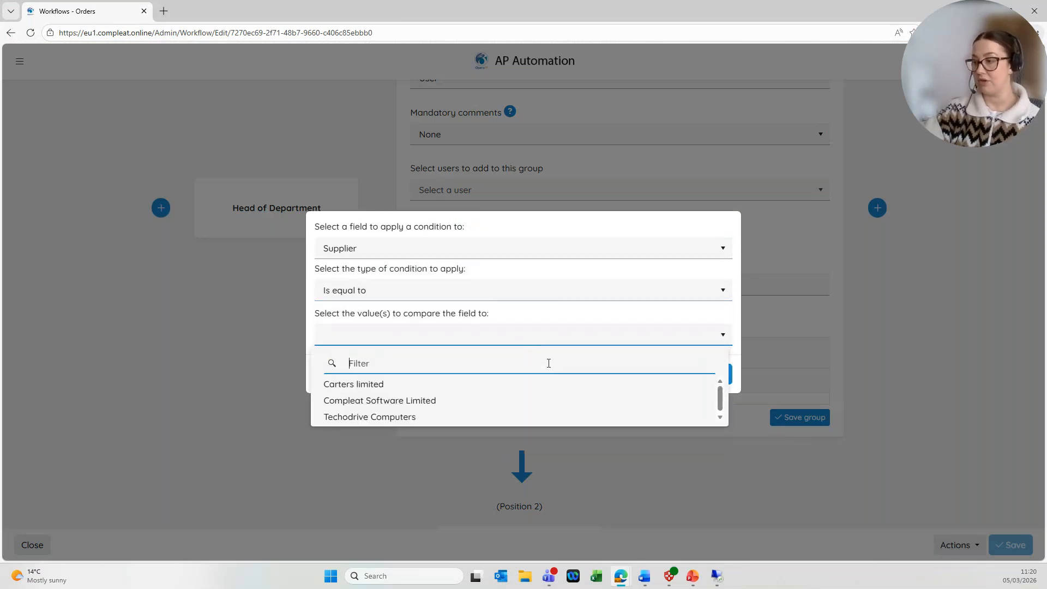
click(421, 414)
click(719, 374)
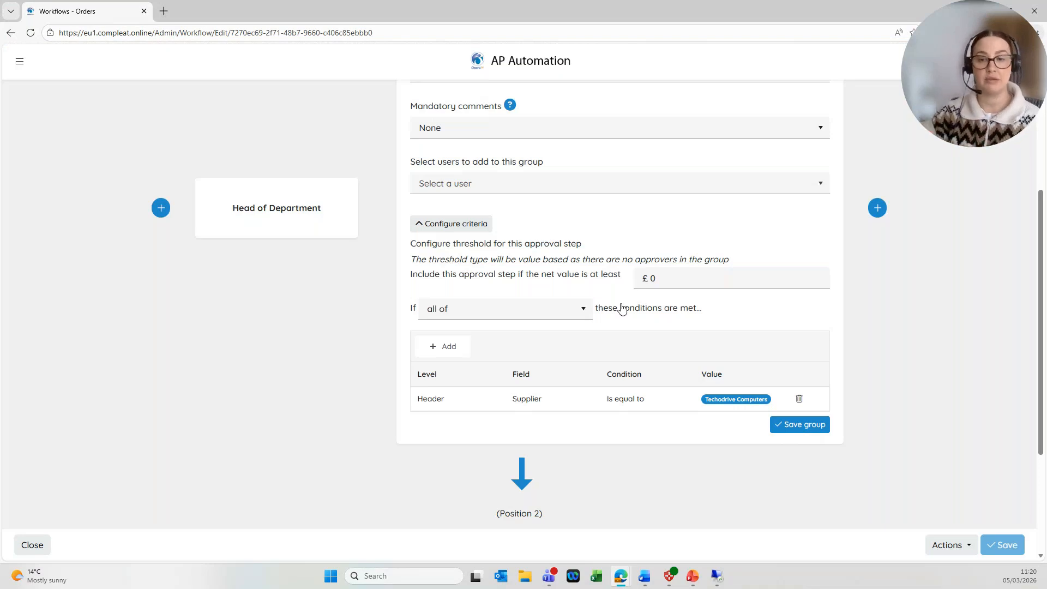
Check the group's user list, then open the High Value Approver group and its criteria.
scroll(666, 406, up, 1)
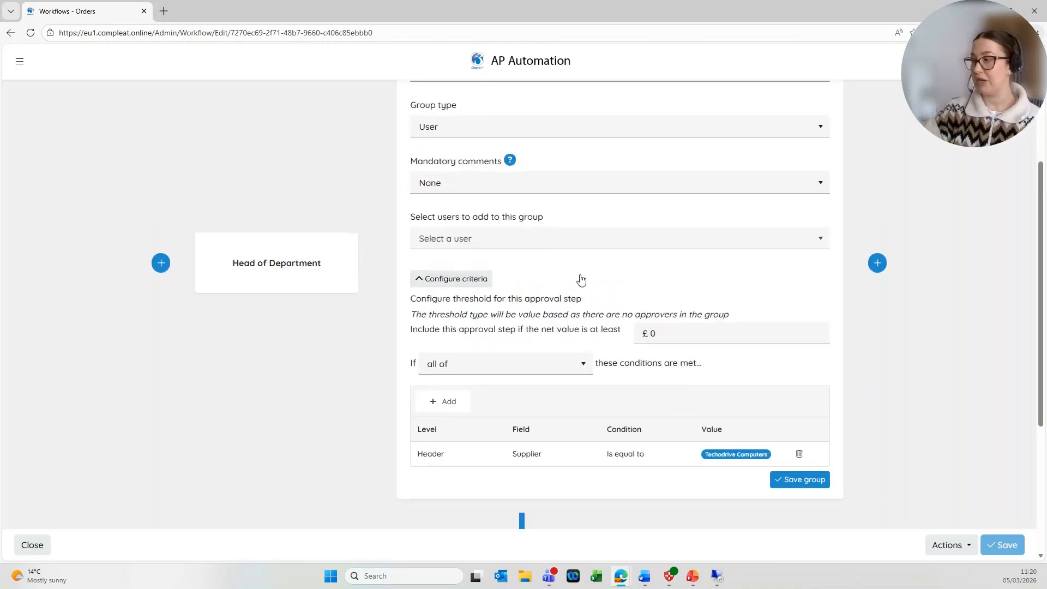
scroll(579, 278, up, 1)
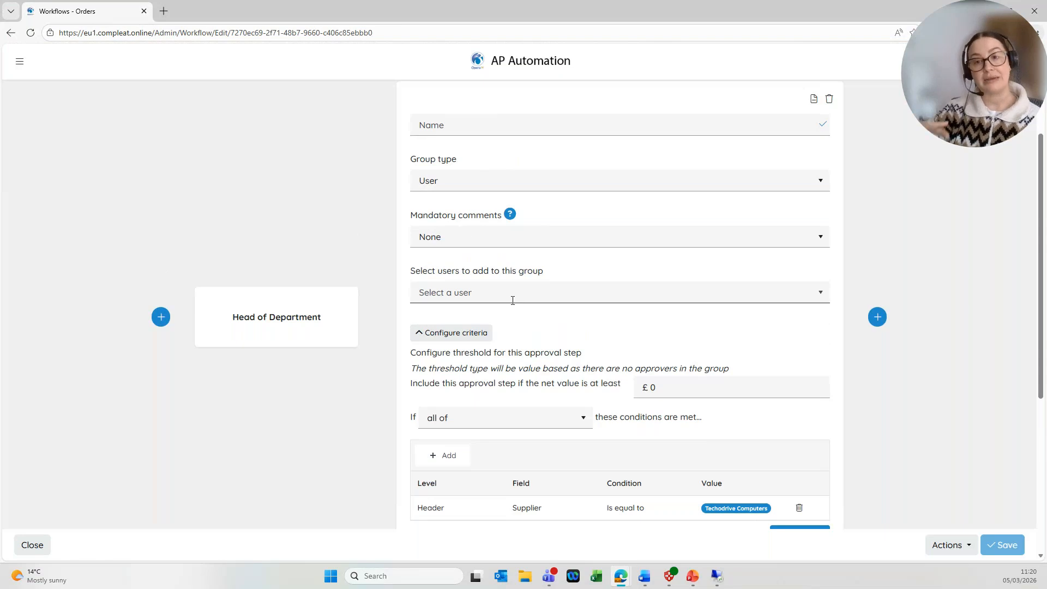
click(818, 295)
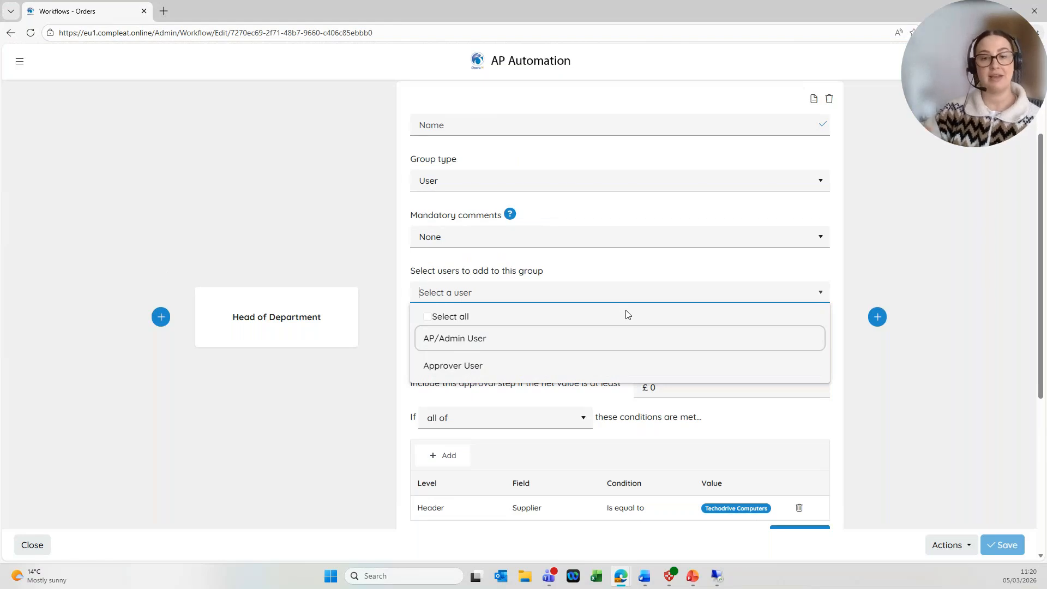
scroll(684, 374, down, 4)
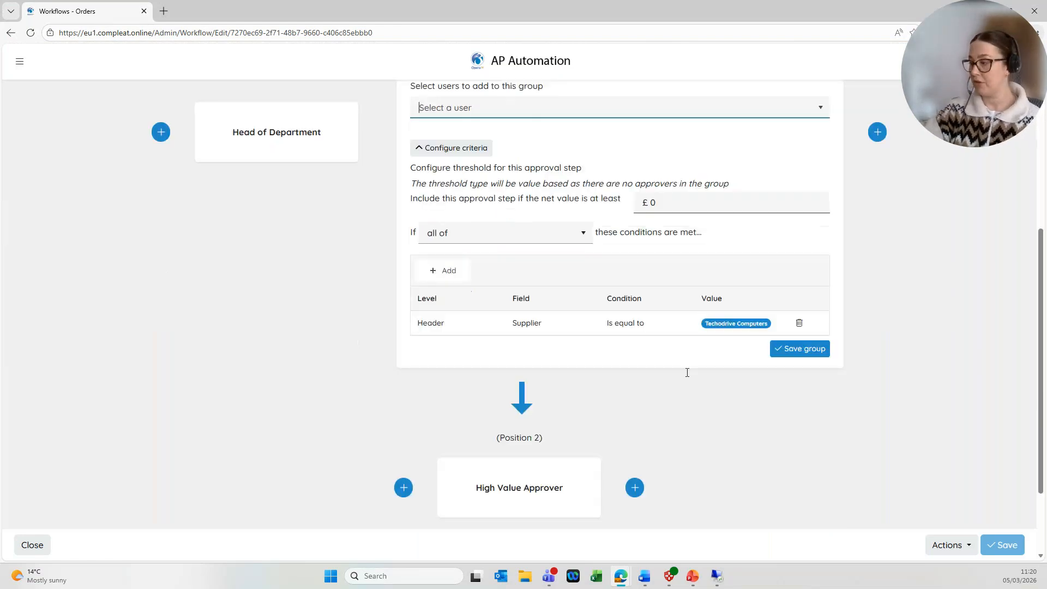
click(514, 449)
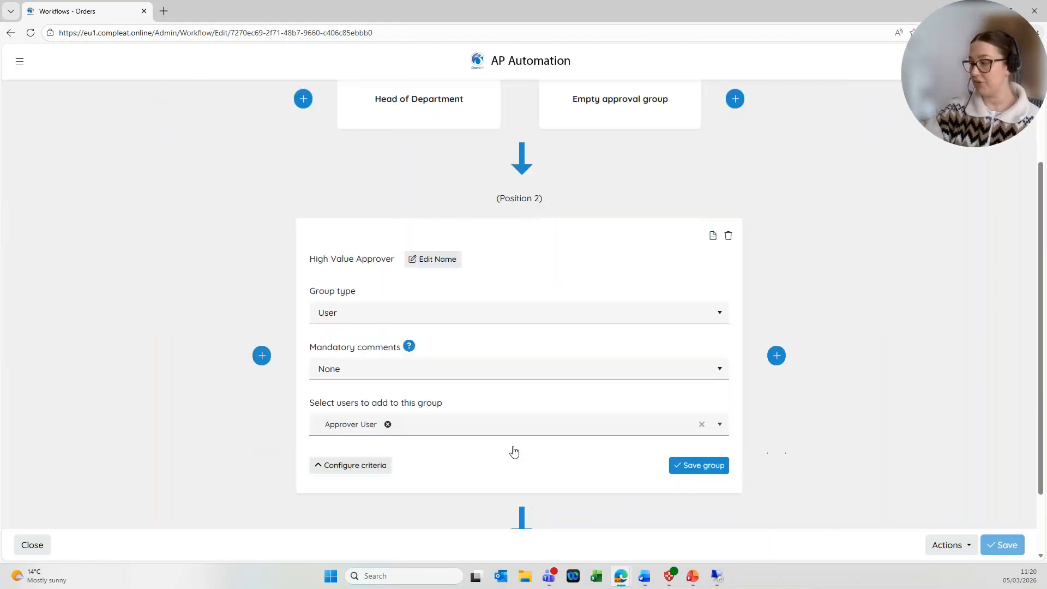
click(378, 466)
Inspect the High Value Approver threshold requiring net value of at least 5000.
scroll(502, 416, down, 2)
click(540, 410)
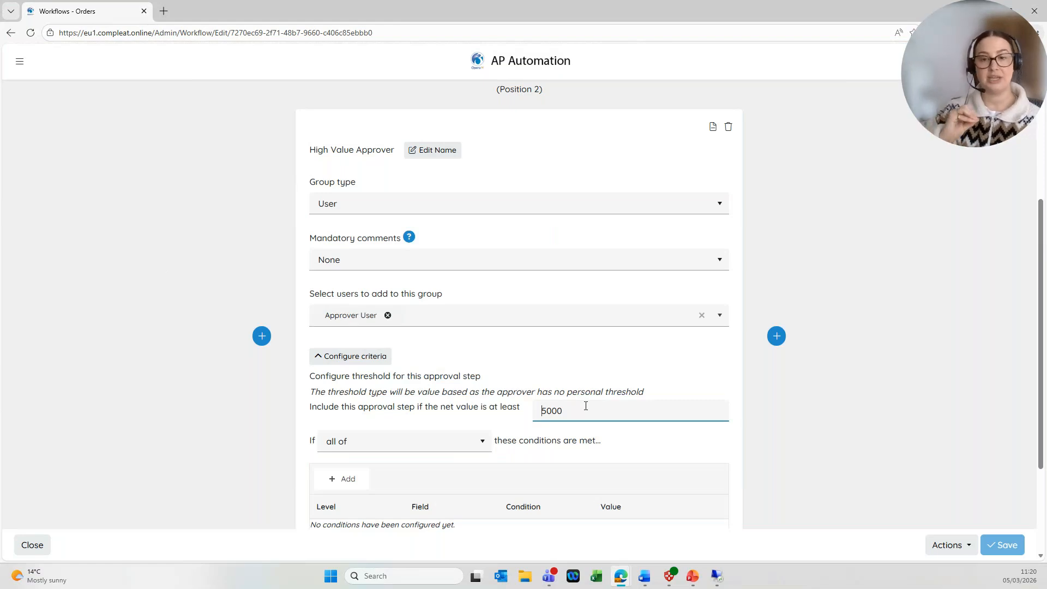
click(565, 409)
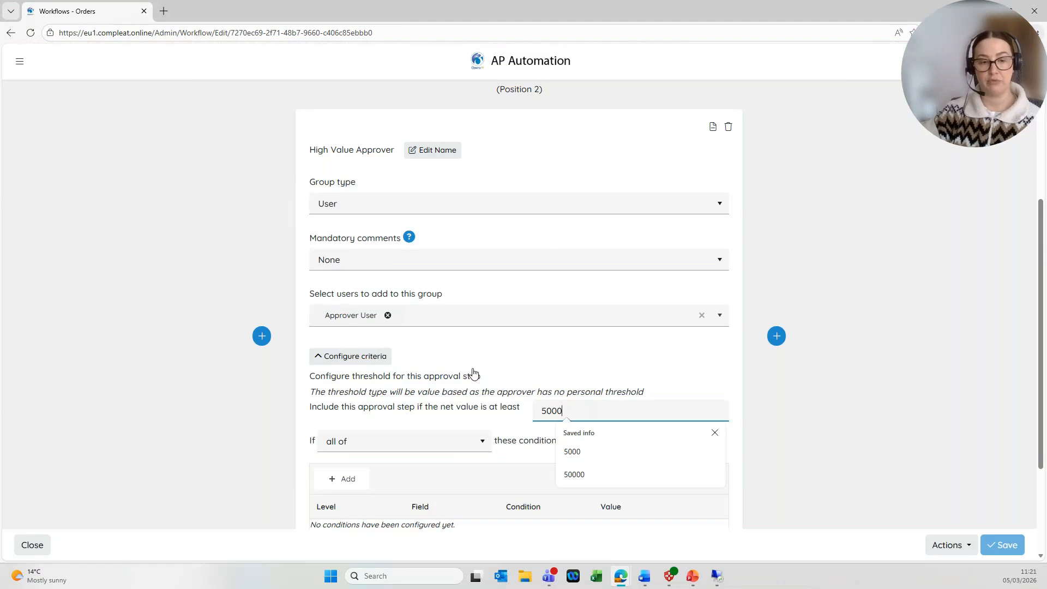
scroll(541, 432, down, 3)
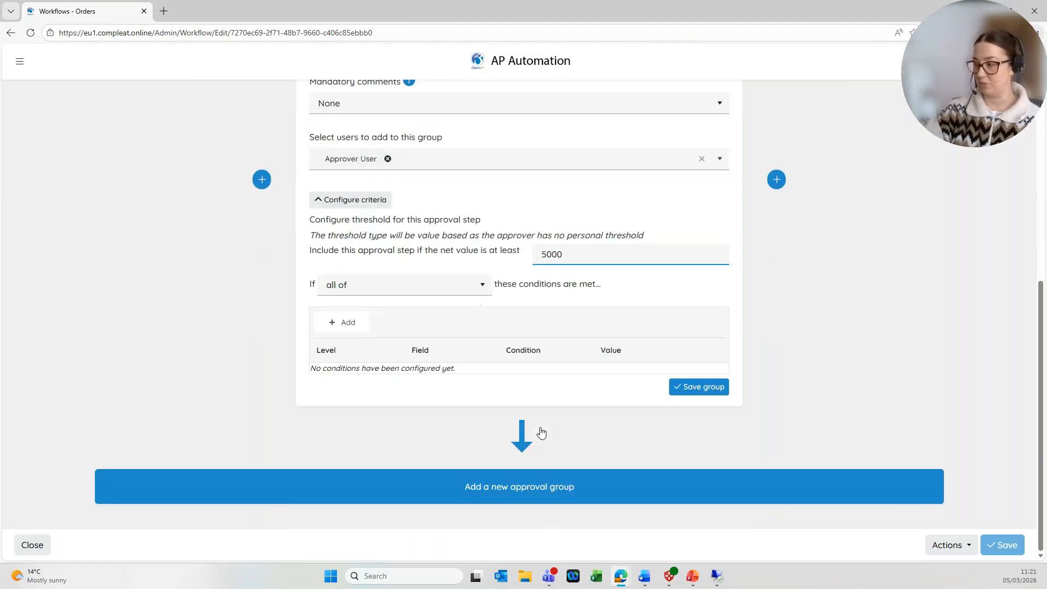
scroll(543, 432, up, 8)
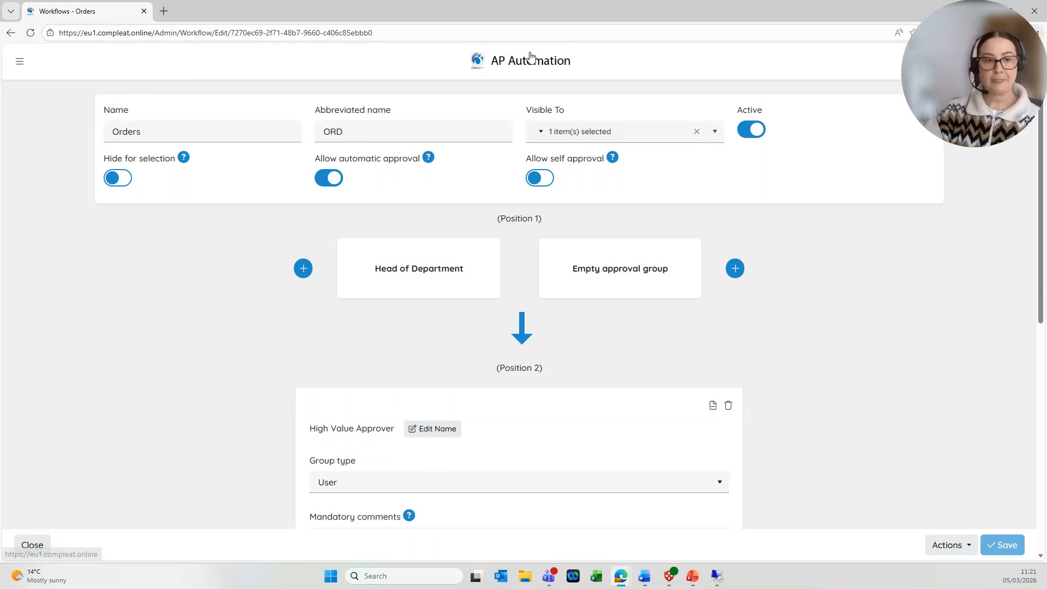
Go Home, open the Invoices list, and view matching details for unreferenced invoice INV000004.
click(528, 60)
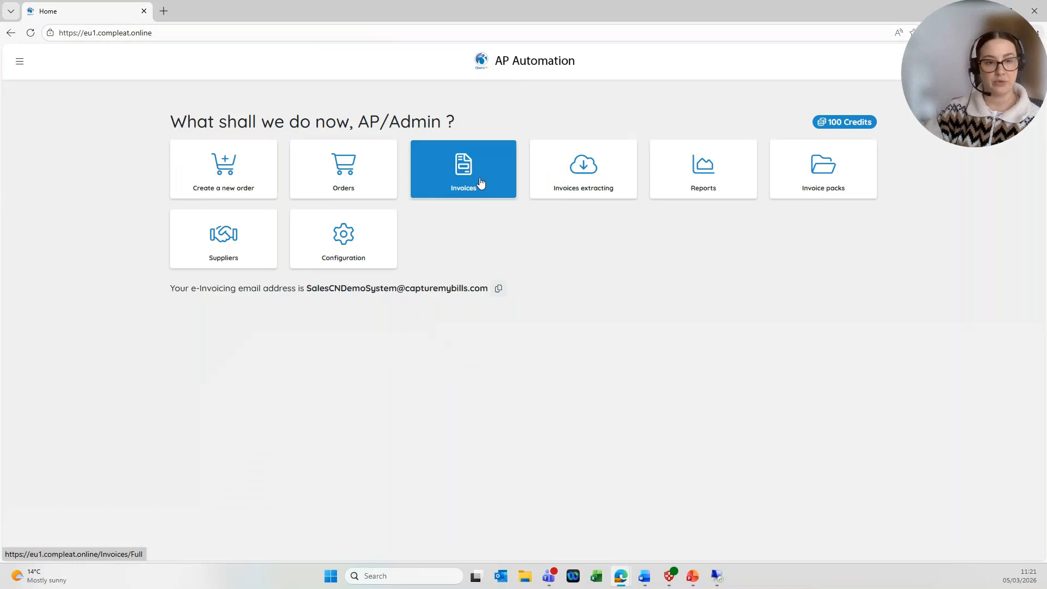
drag(308, 289, 490, 289)
click(442, 233)
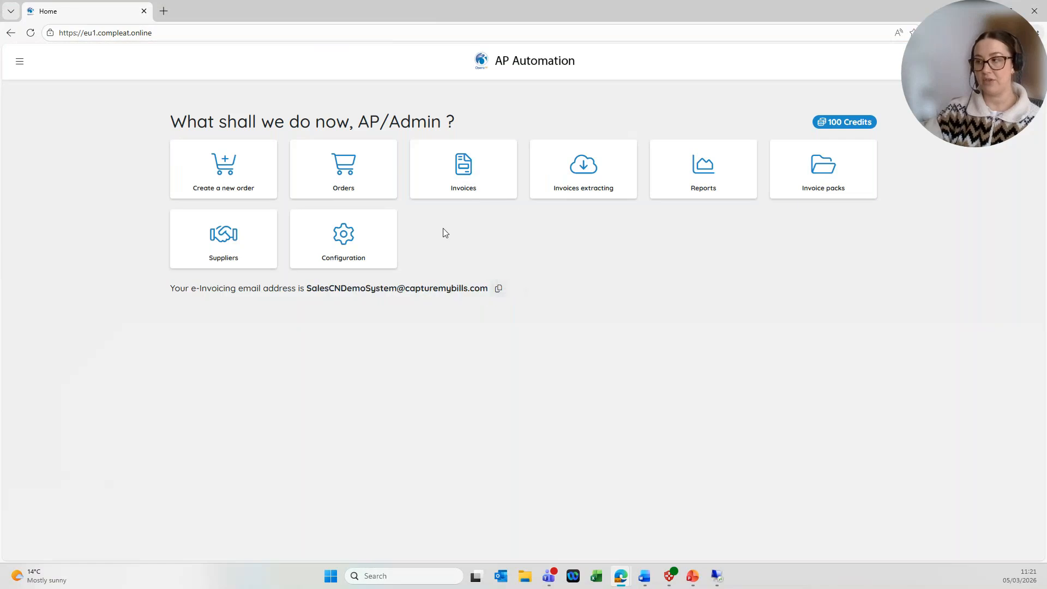
click(454, 180)
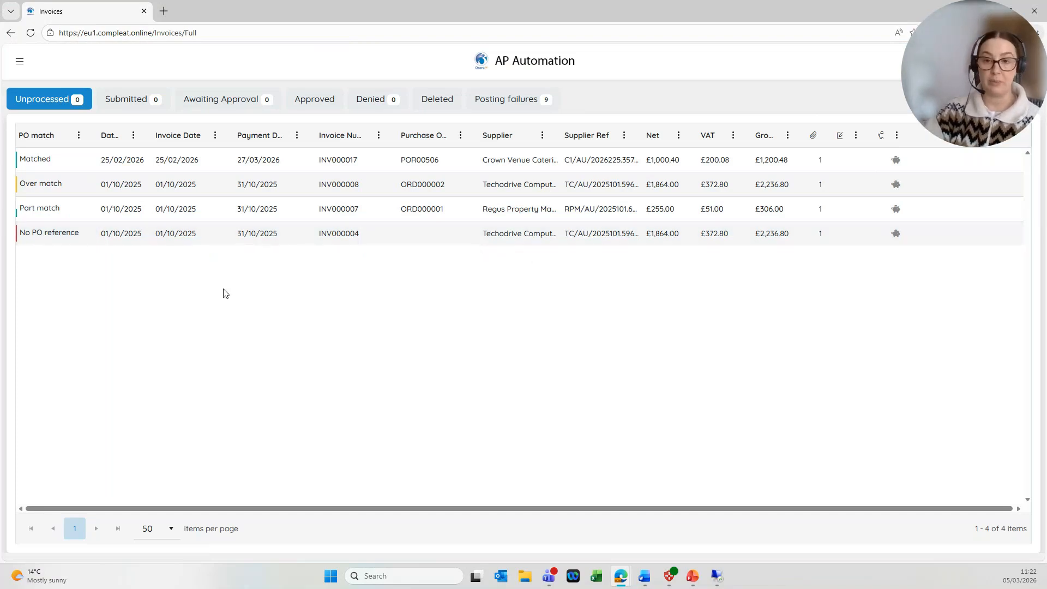
click(91, 233)
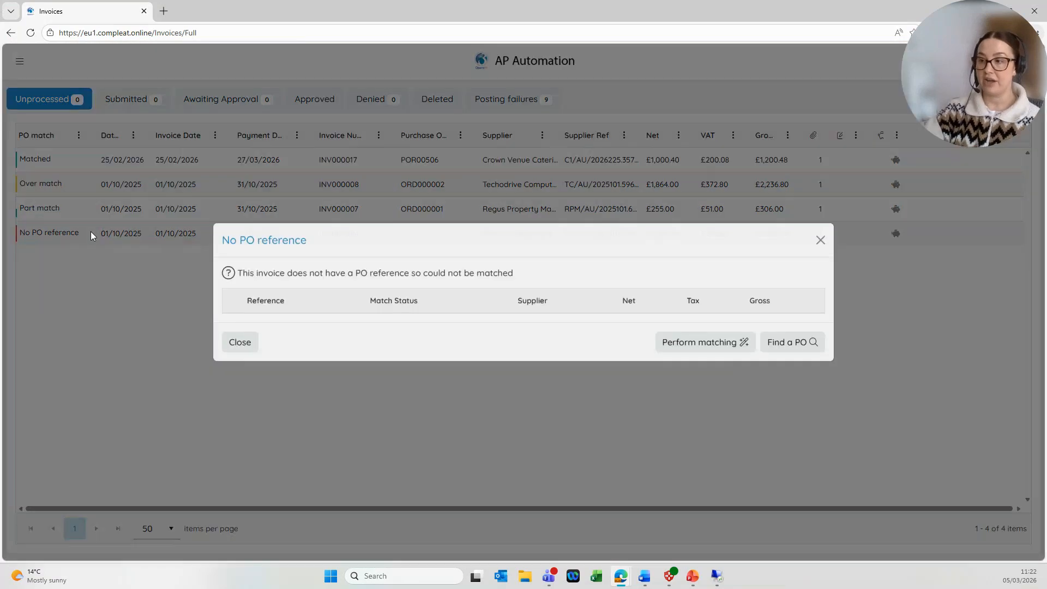
Match the unreferenced invoice to New Starter Equipment order REQ000010, then open INV000017.
click(788, 370)
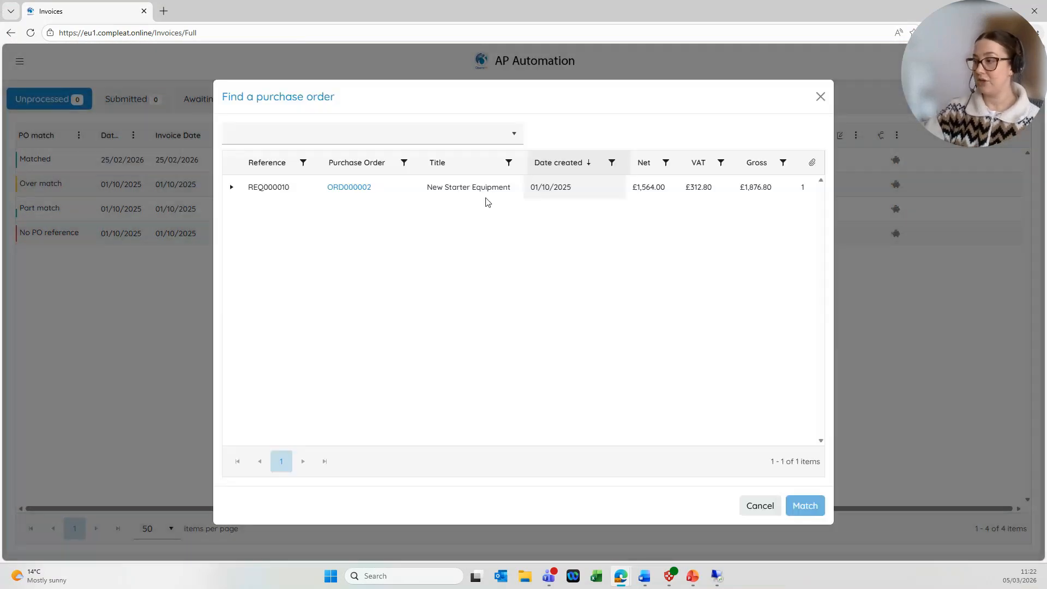
click(453, 191)
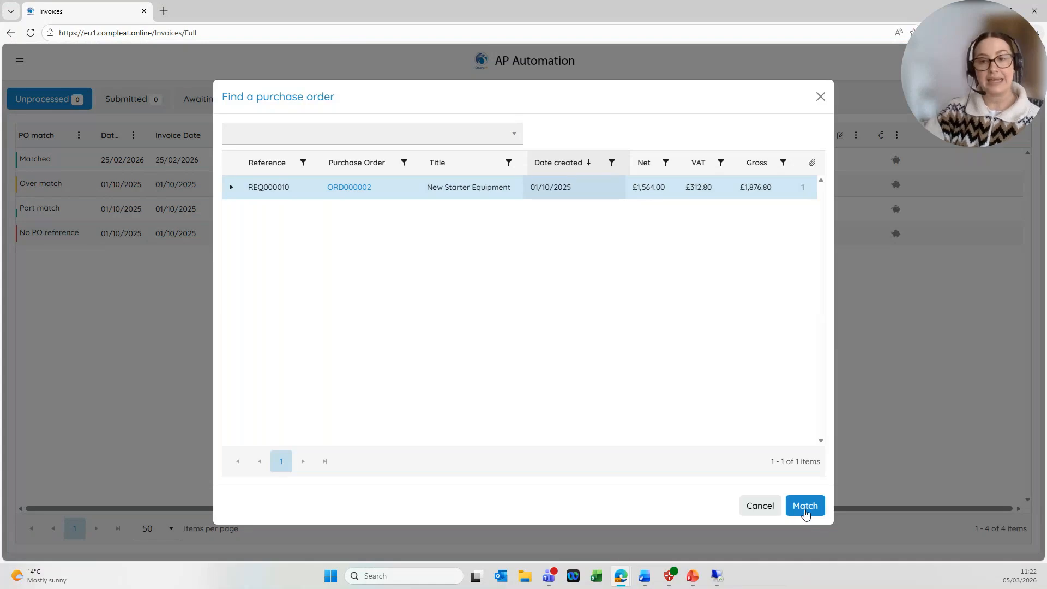
click(766, 516)
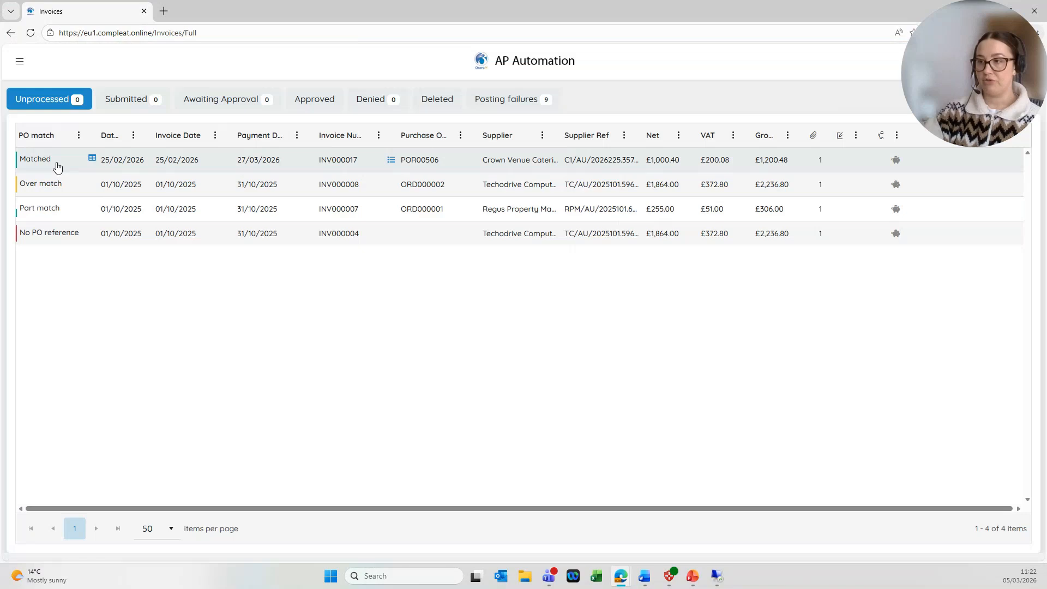
double_click(44, 159)
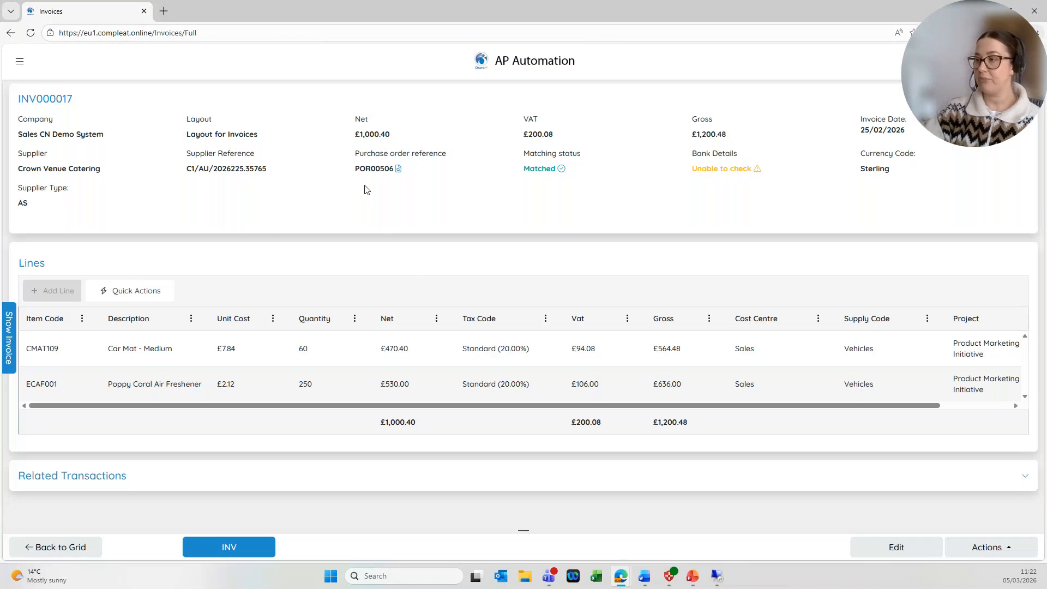
click(398, 169)
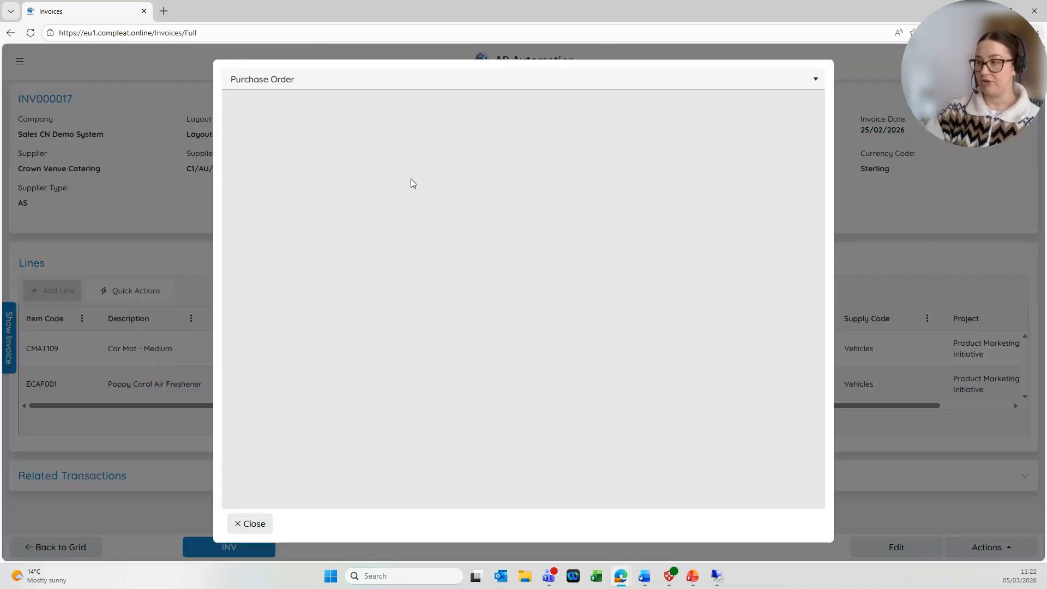
scroll(534, 250, down, 2)
scroll(532, 253, up, 2)
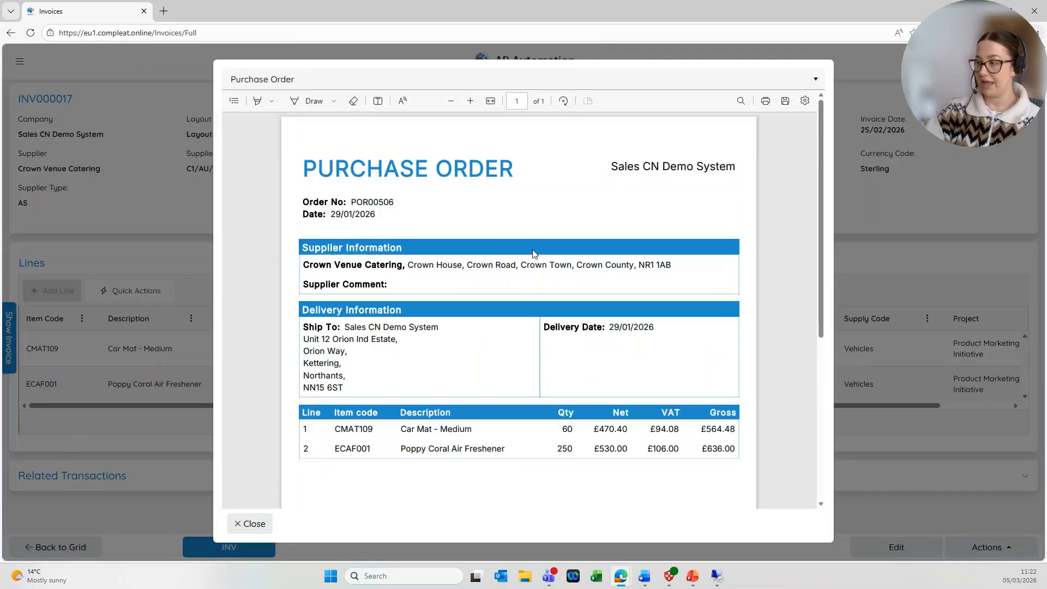
click(254, 525)
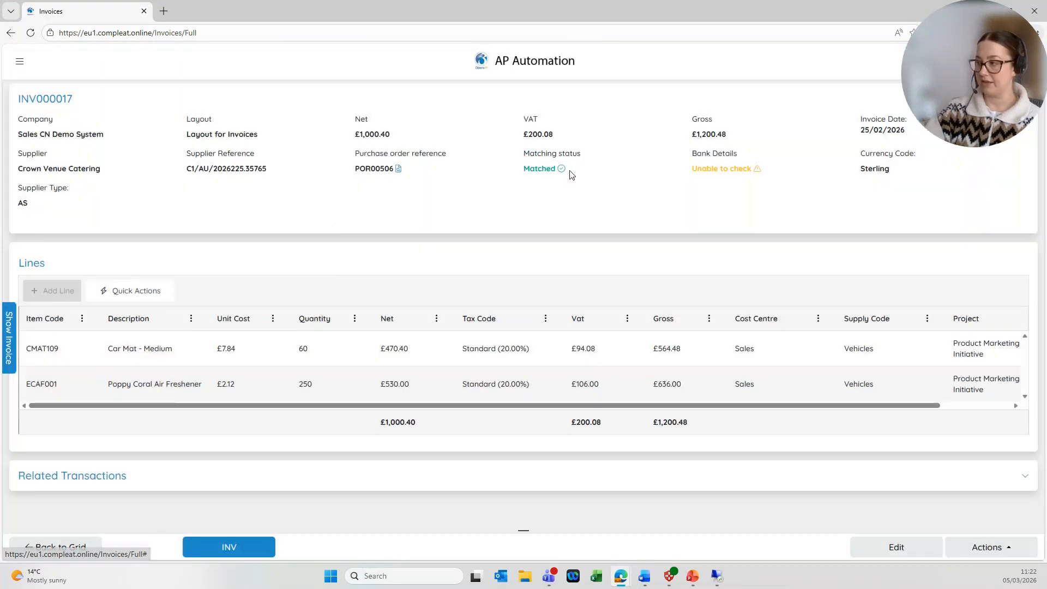
mouse_move(701, 169)
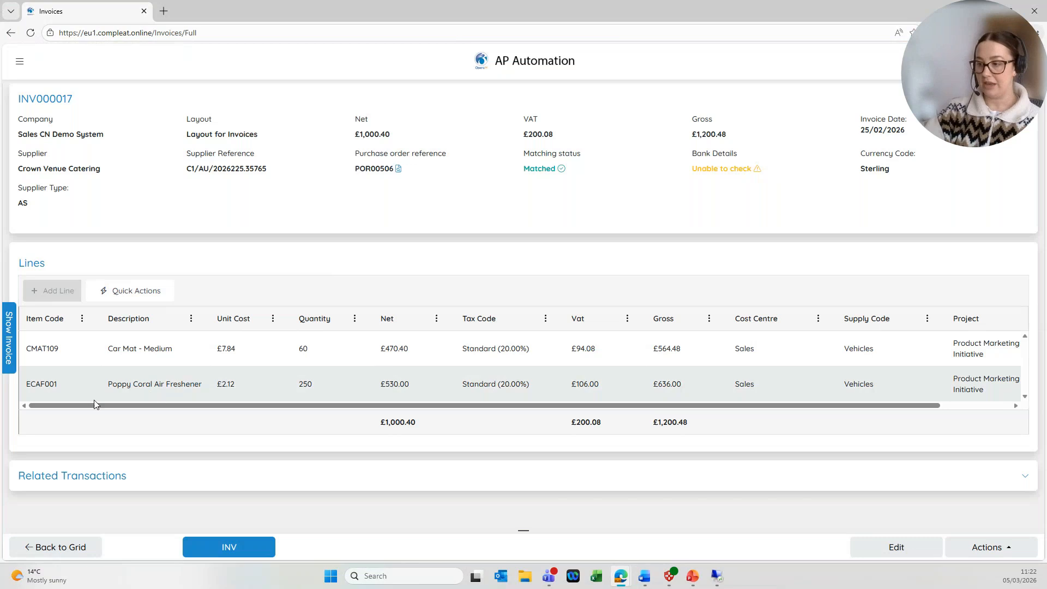
click(13, 352)
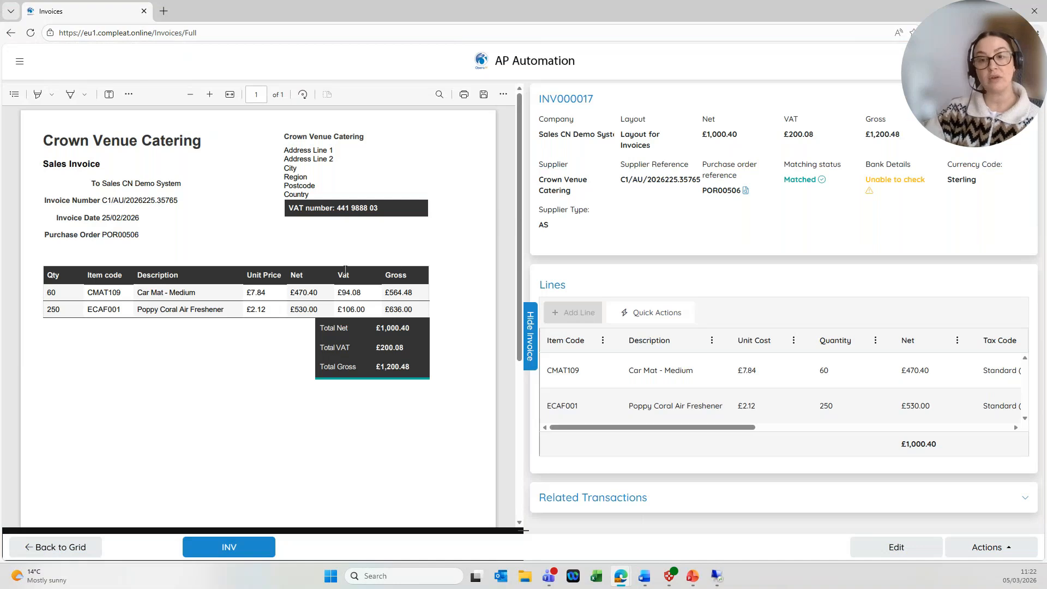
click(530, 336)
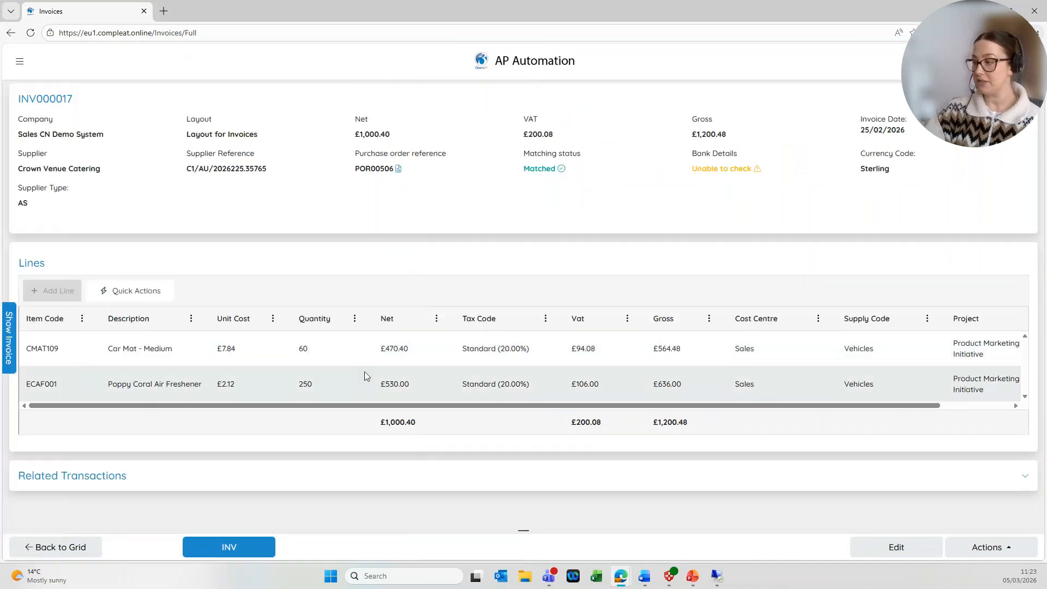
Confirm the Car Mat line coding: supply code Vehicles, project Product Marketing Initiative, cost centre Sales.
drag(323, 406, 471, 415)
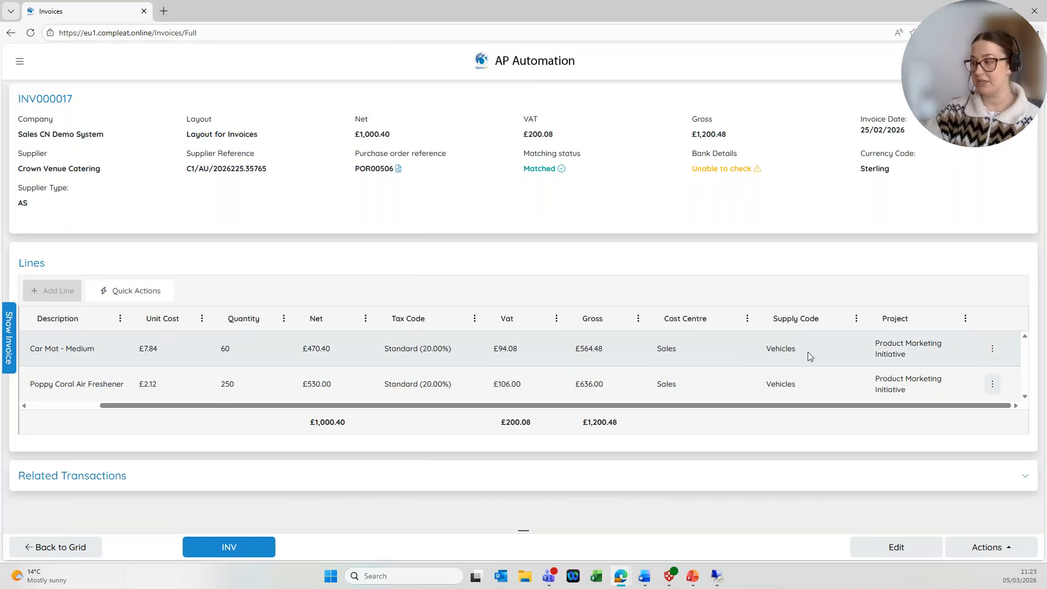
click(785, 347)
click(853, 348)
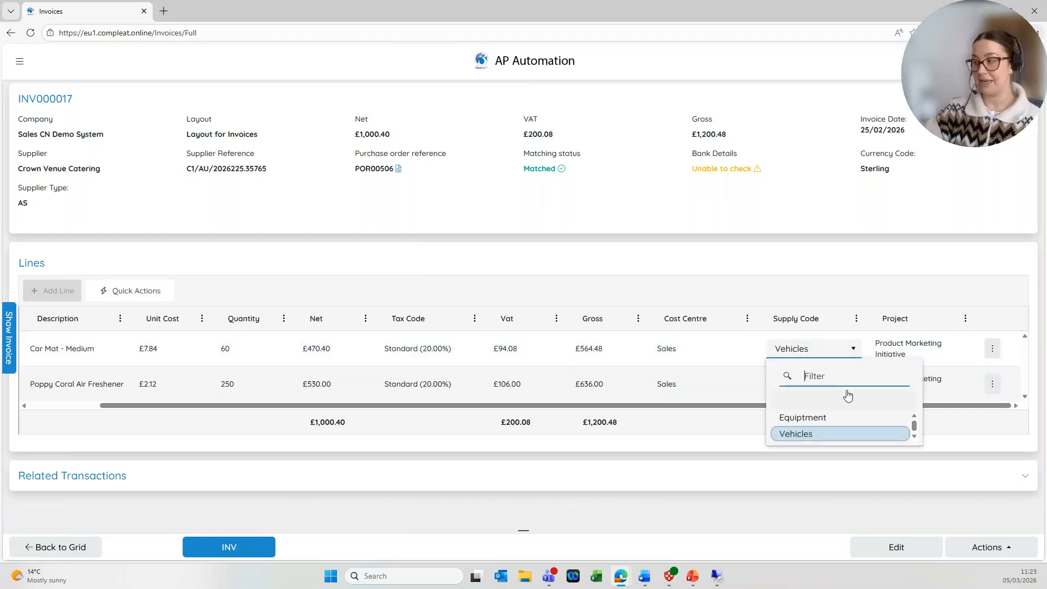
click(927, 349)
click(956, 349)
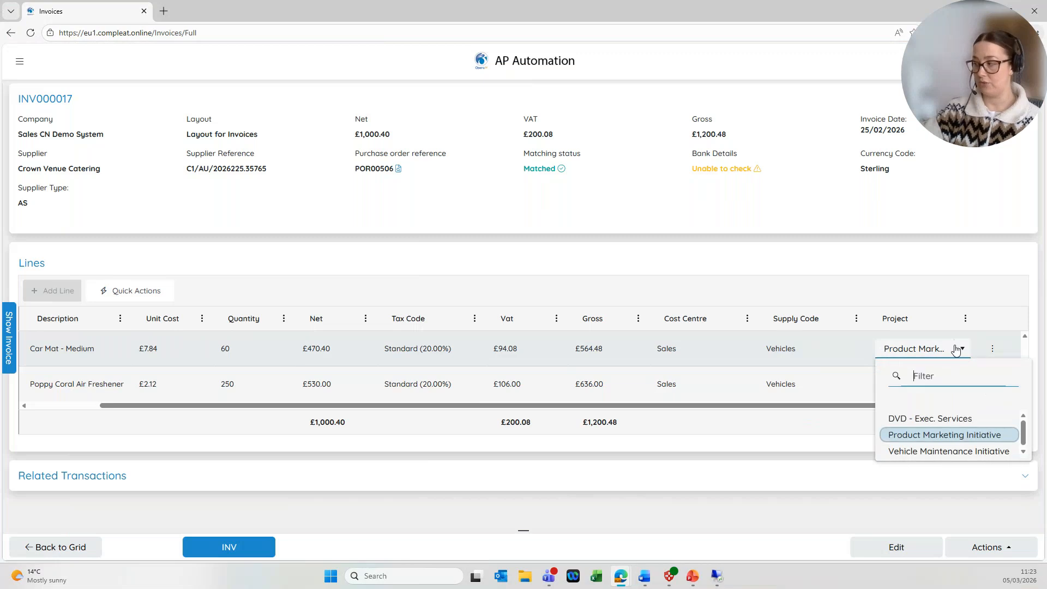
click(963, 351)
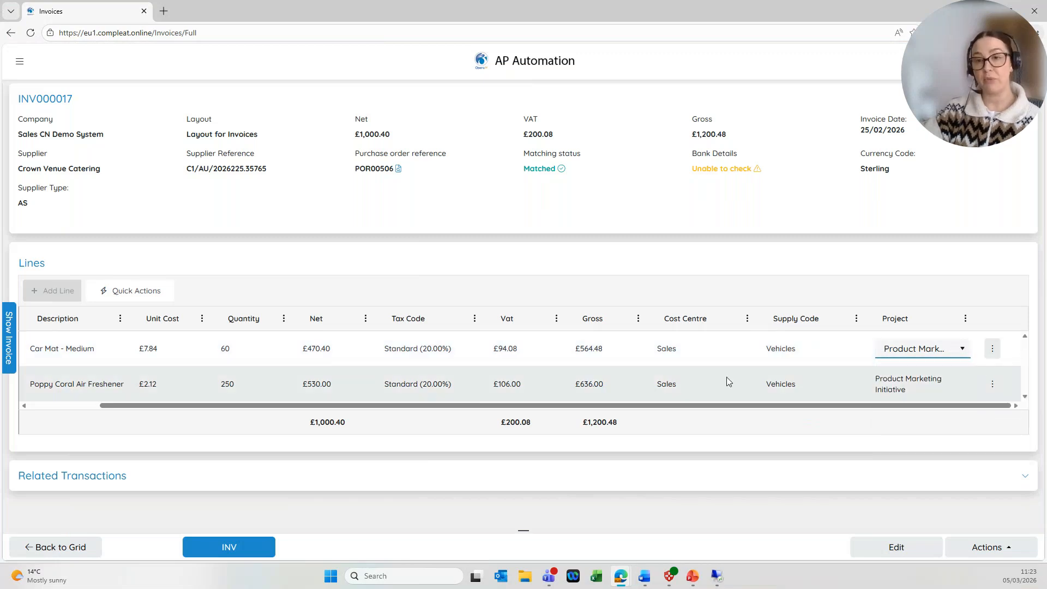
click(744, 351)
click(744, 350)
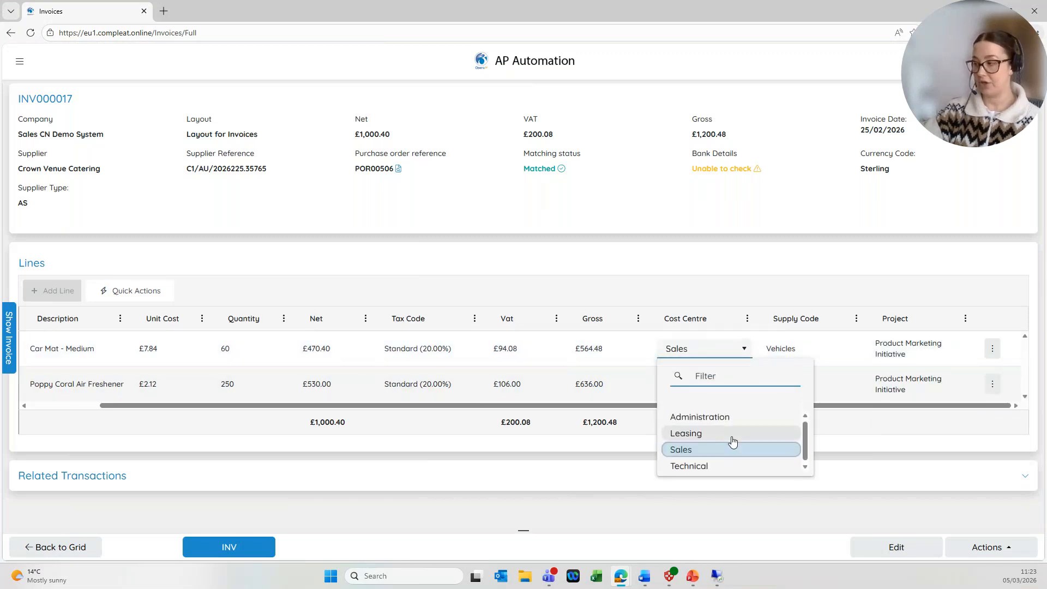
click(875, 423)
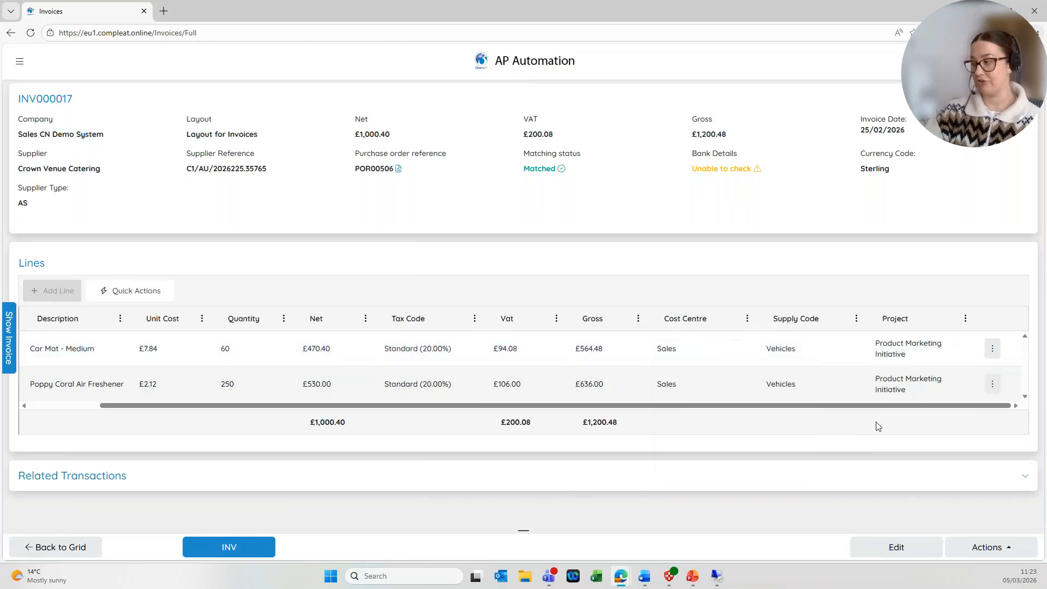
Expand Related Transactions to see POR00506 Matched with £0.00 outstanding.
click(100, 478)
scroll(461, 351, down, 2)
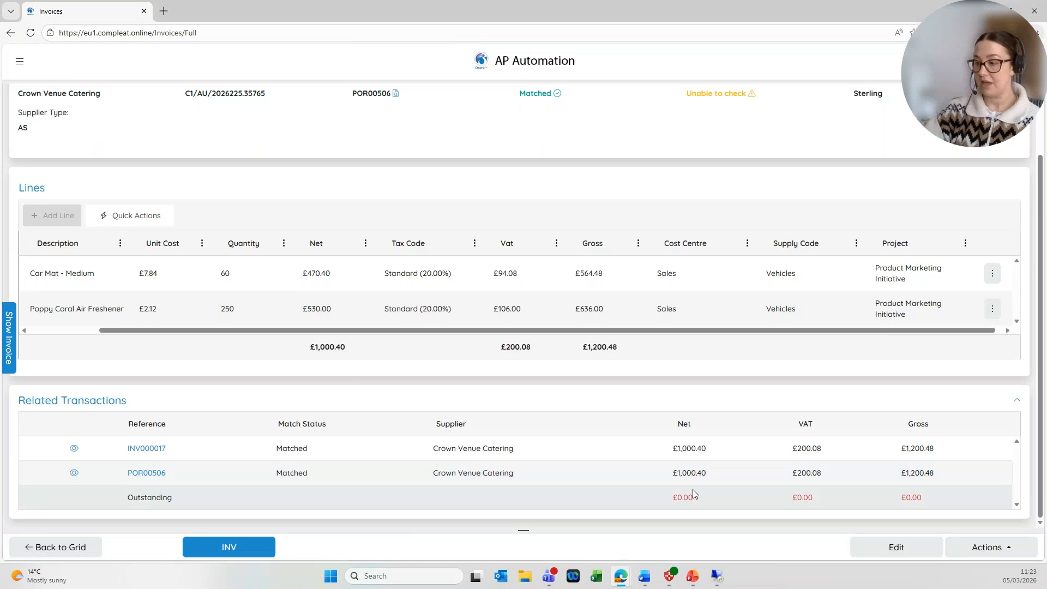
drag(771, 502, 933, 500)
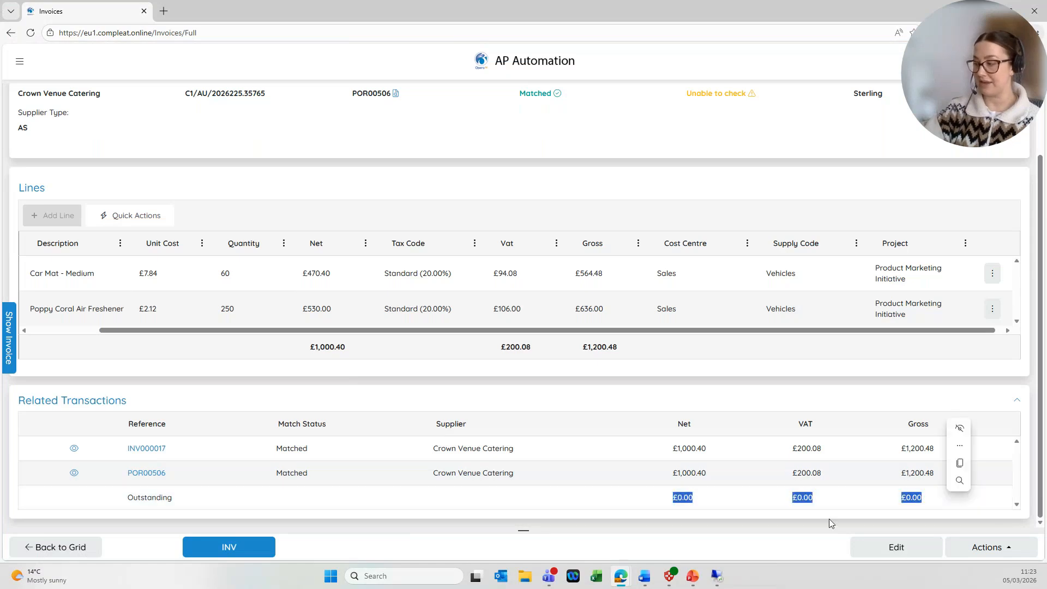
click(645, 510)
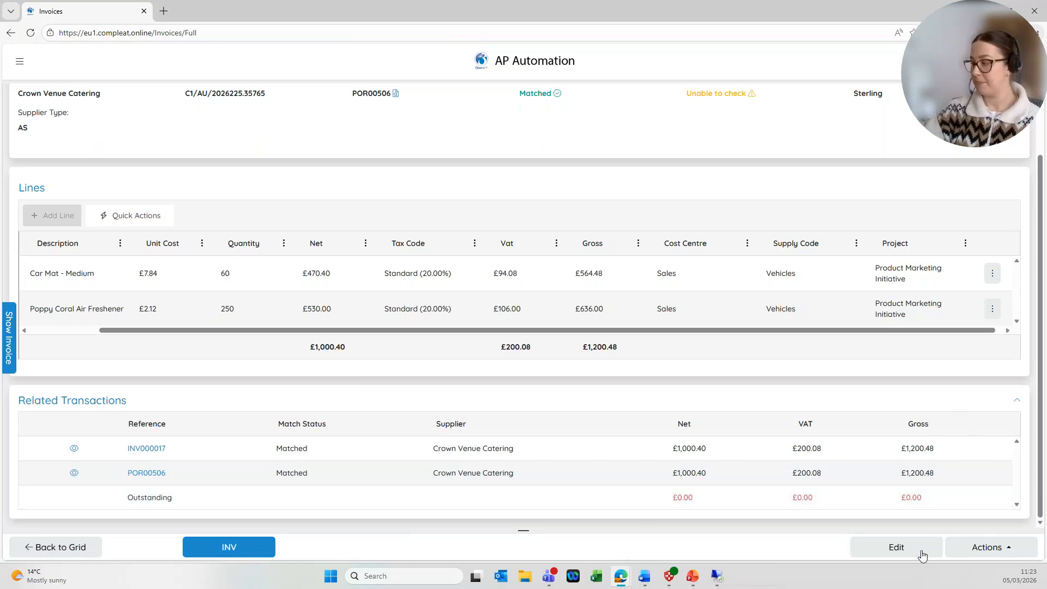
In edit mode, review INV000017's header and both line tabs without changing anything.
click(913, 546)
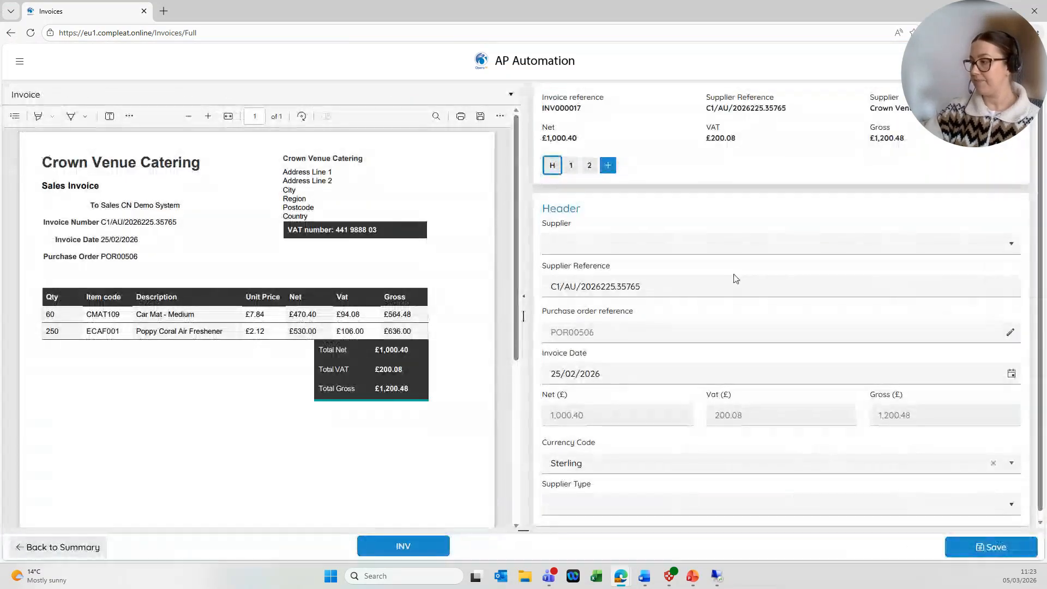
scroll(734, 278, down, 1)
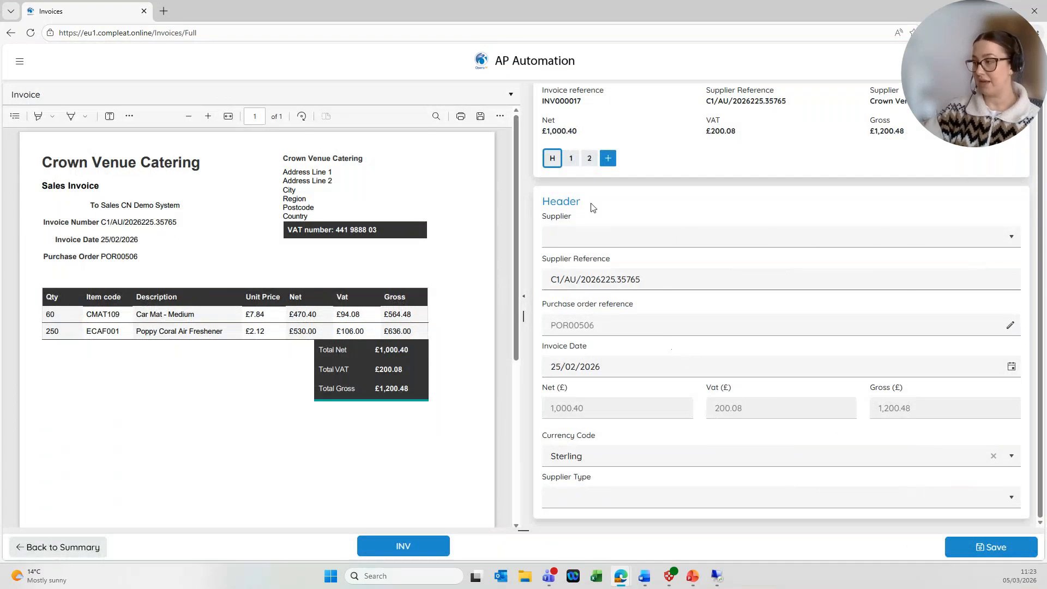
click(570, 161)
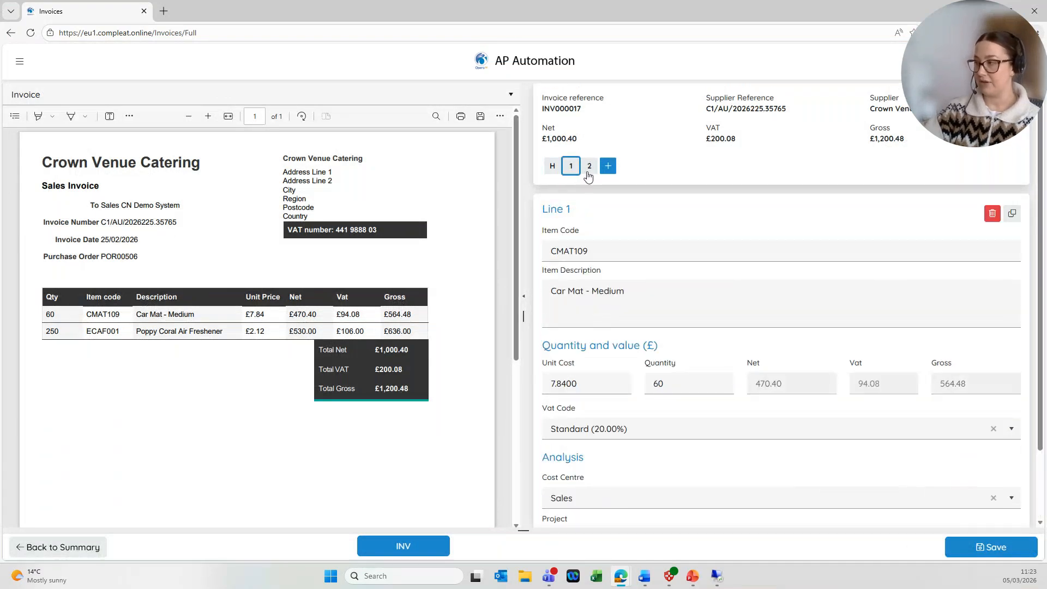
click(589, 165)
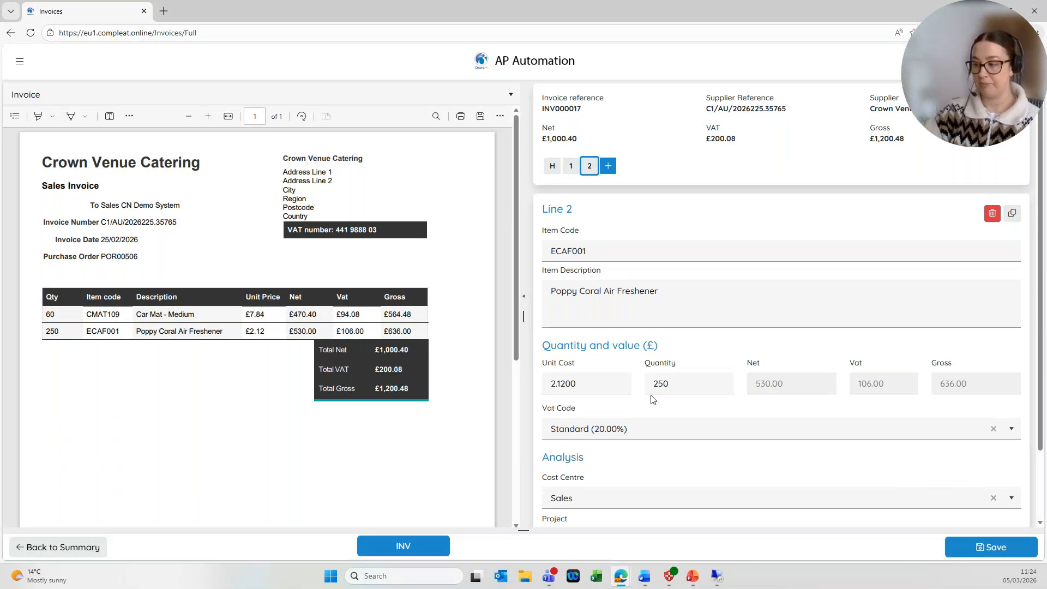
click(553, 166)
scroll(449, 340, down, 3)
scroll(465, 369, up, 3)
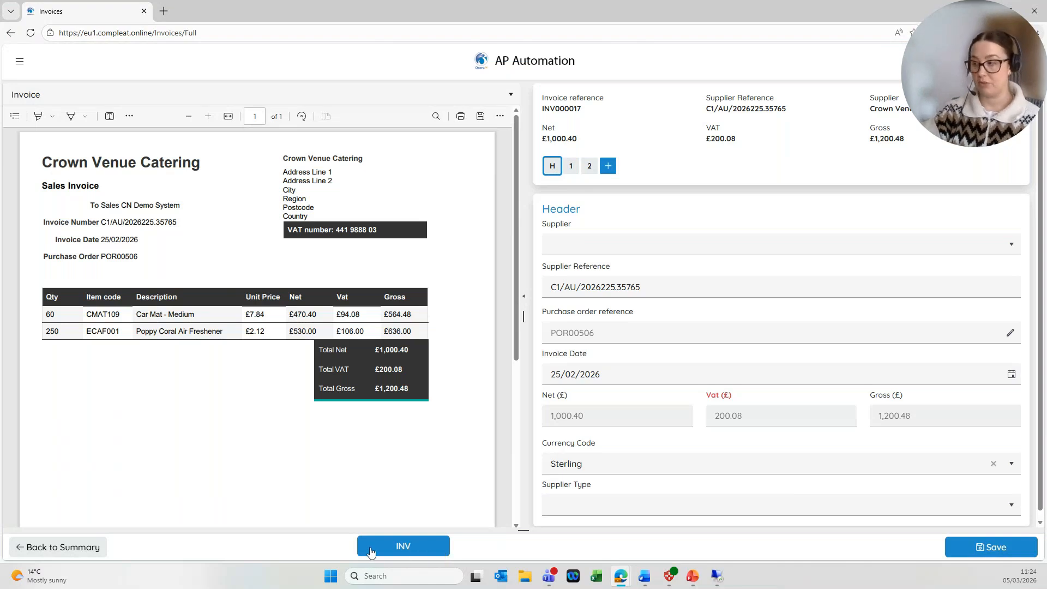
Return to the invoice list and show the empty Submitted tab.
click(87, 557)
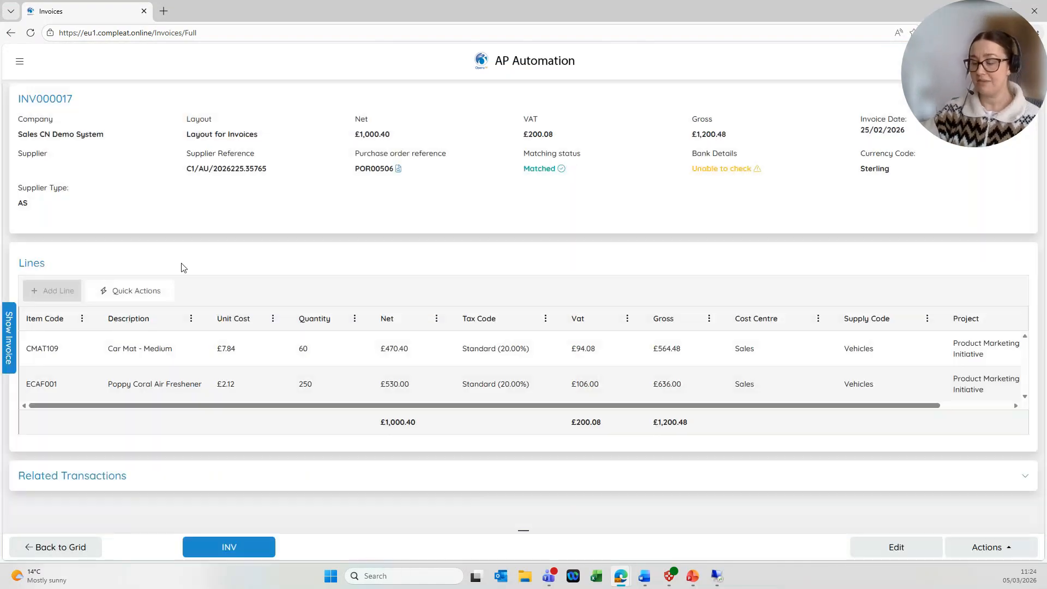
click(87, 551)
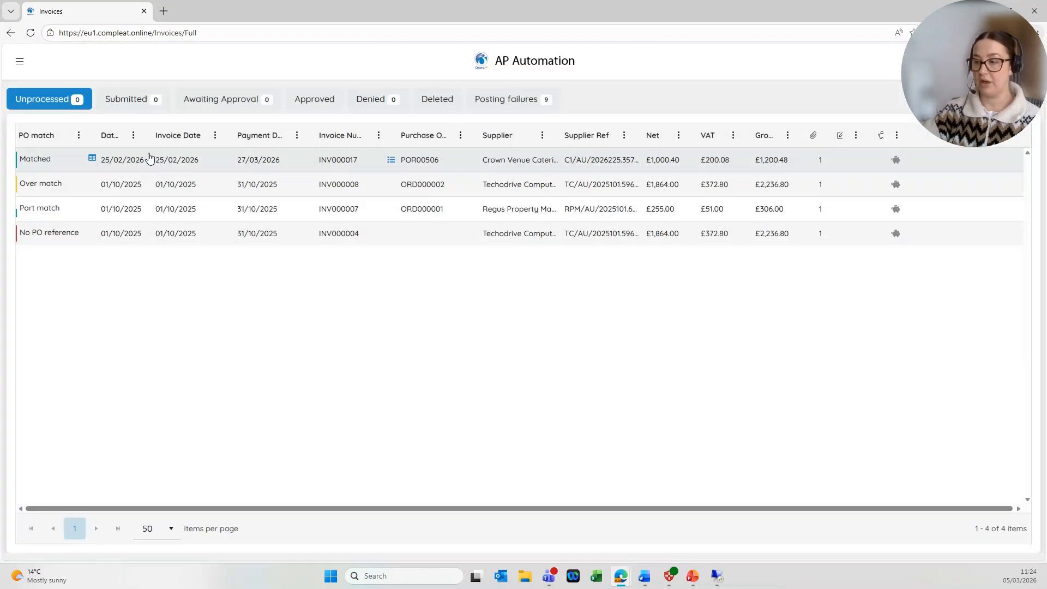
click(134, 101)
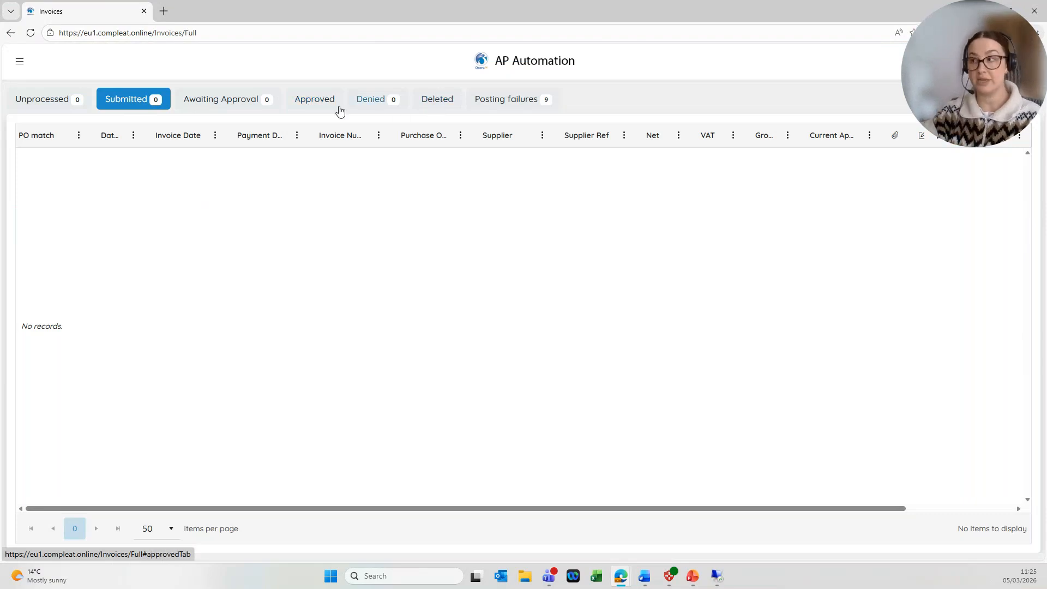
Show Approved invoices, check the 3996 journal badge, and open invoice INV000013.
click(321, 103)
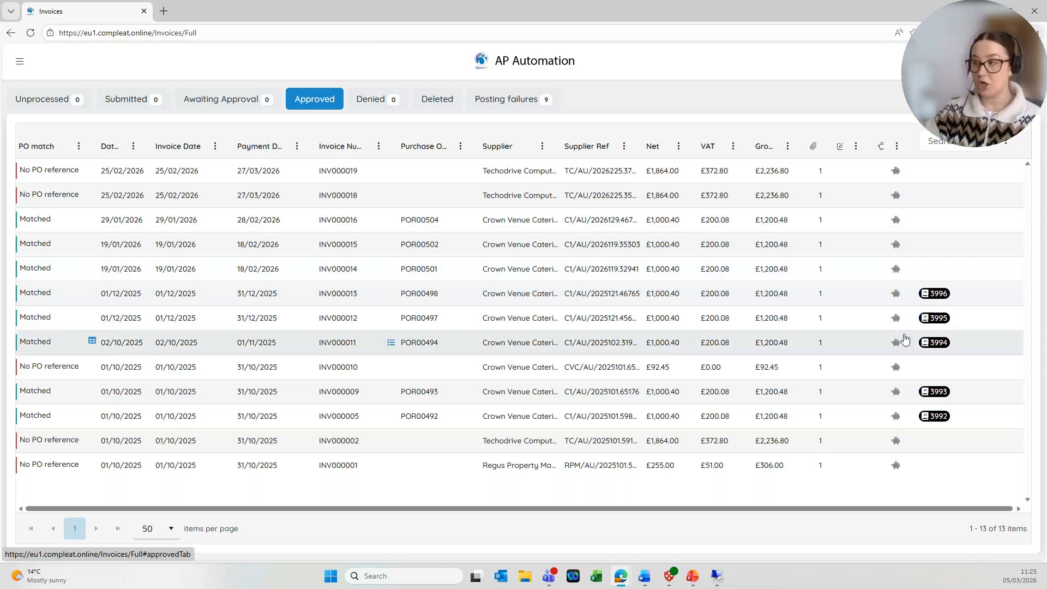
mouse_move(938, 296)
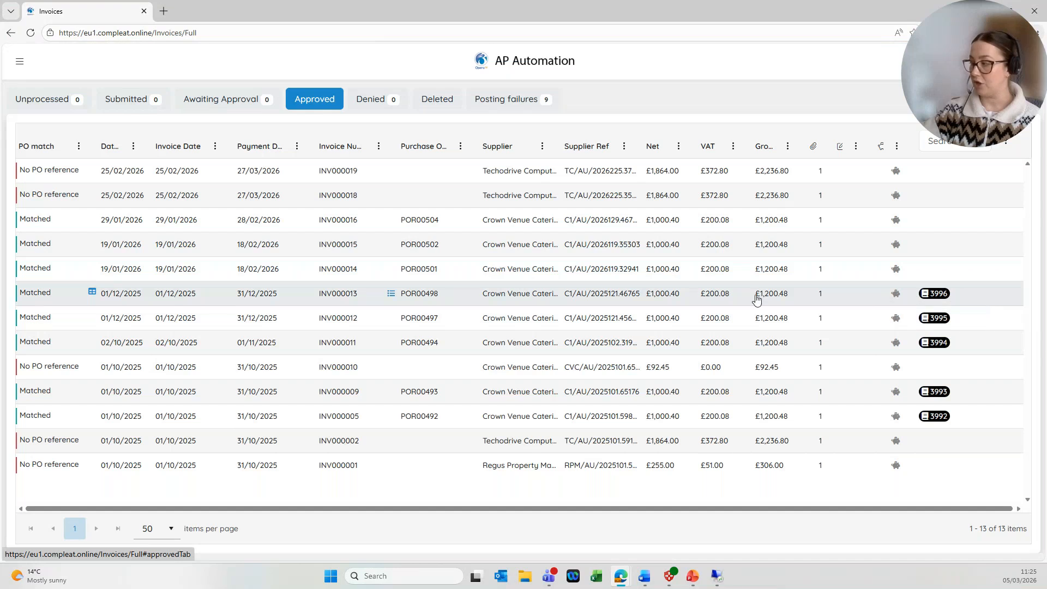
click(348, 297)
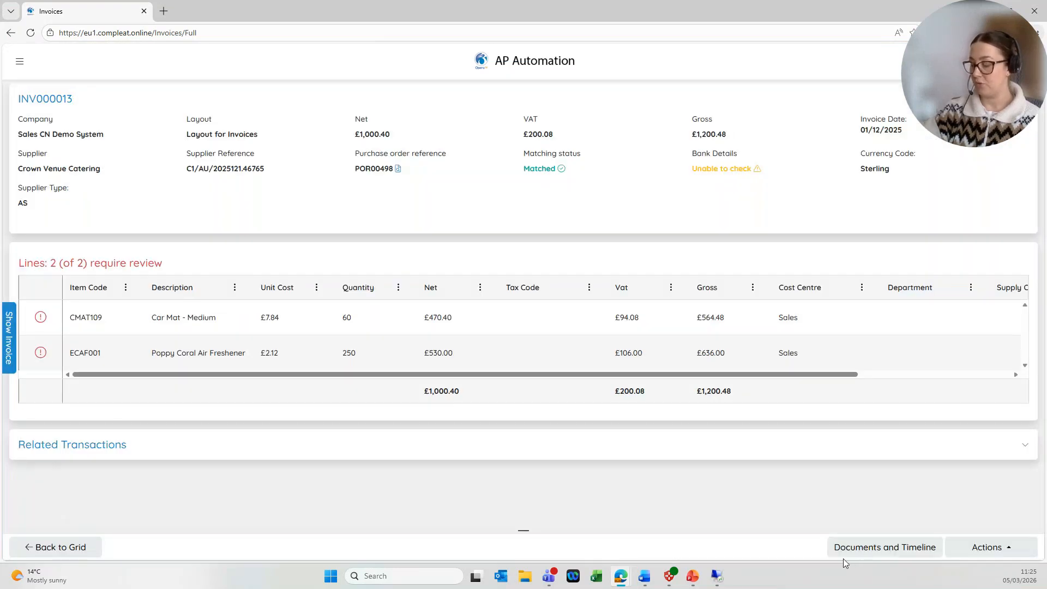
Confirm on INV000013's approval timeline that it was posted as journal 3996.
click(846, 553)
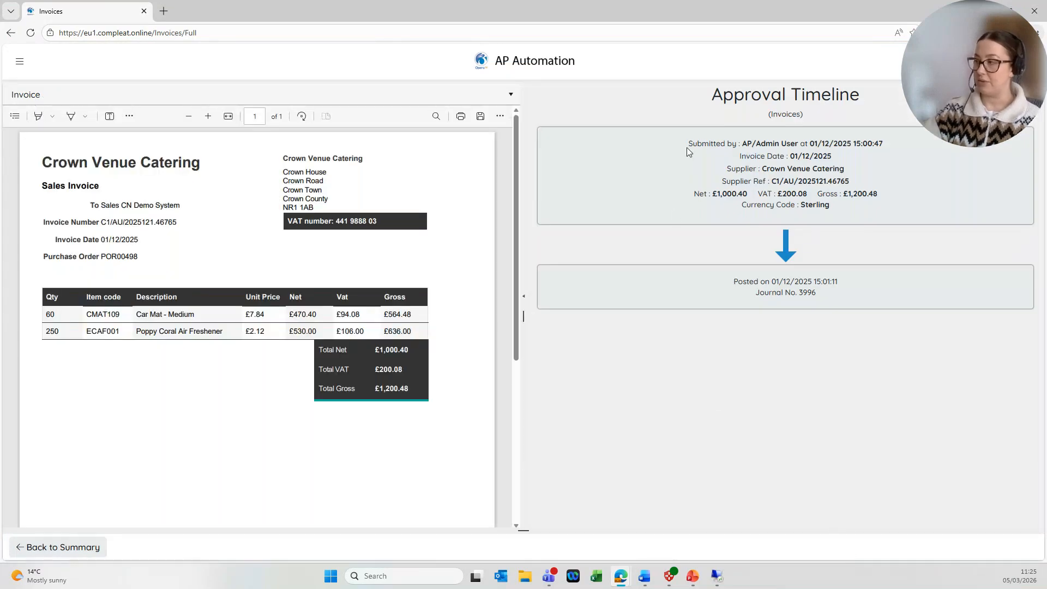
drag(732, 281, 854, 311)
click(854, 311)
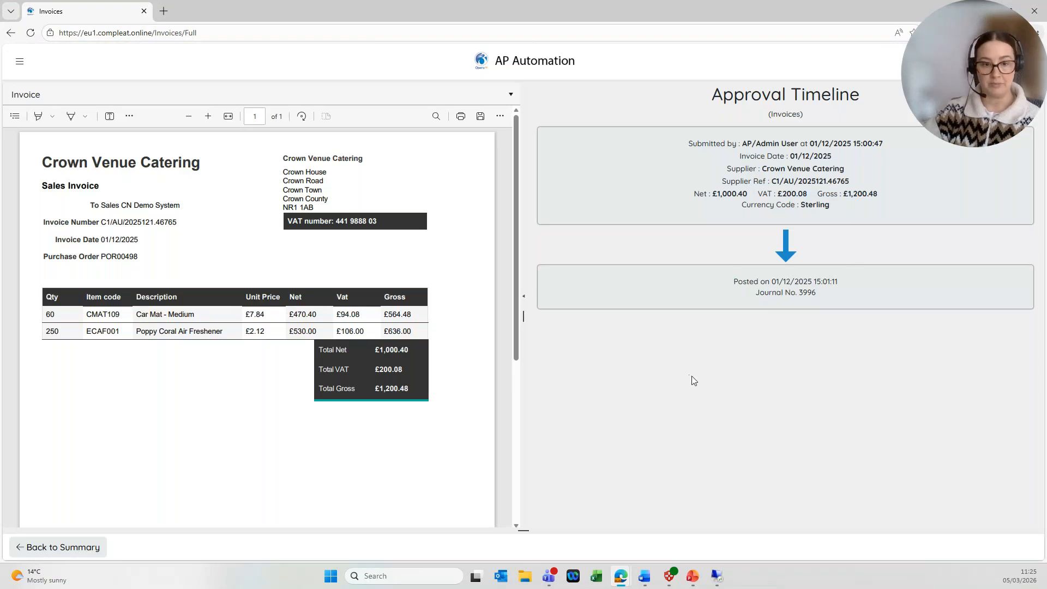
Return to the invoice summary, then close the purchase order window in Opera 3.
click(84, 547)
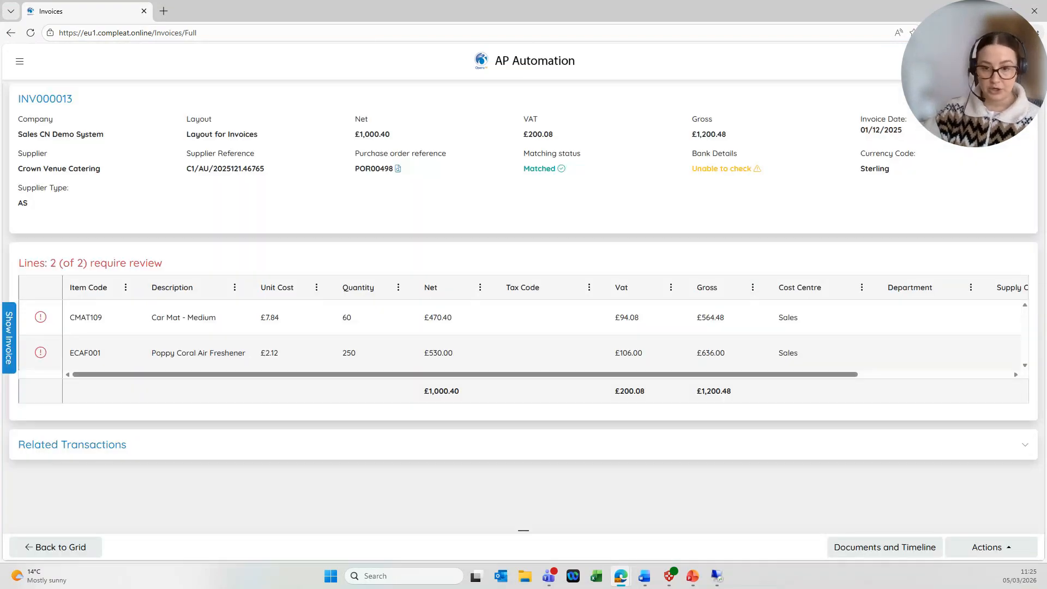
key(alt+Tab)
click(669, 388)
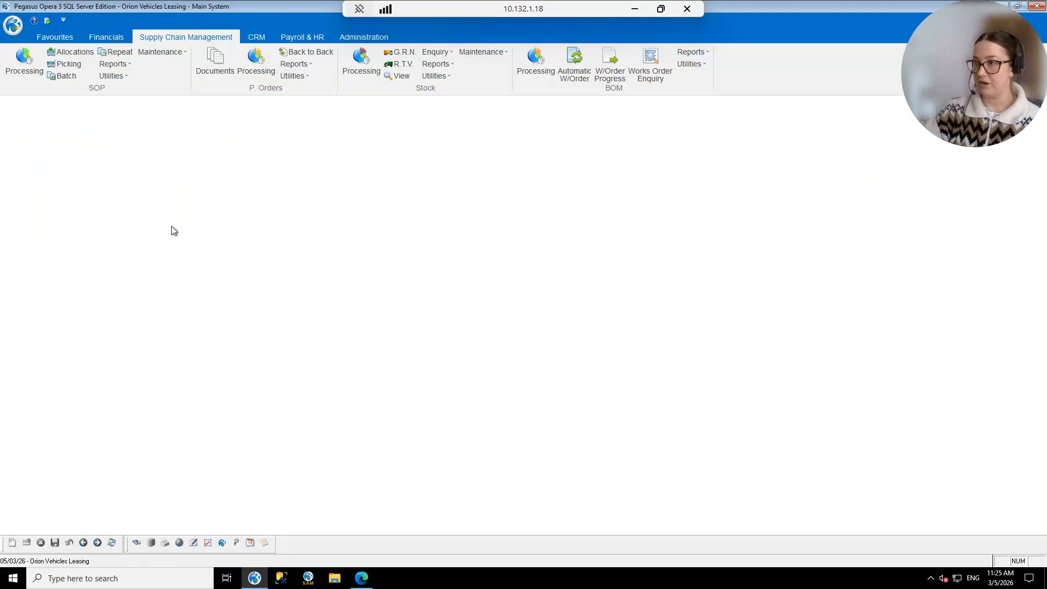
Open Crown Venue Catering's purchase ledger account and show all its transactions.
click(111, 38)
click(277, 62)
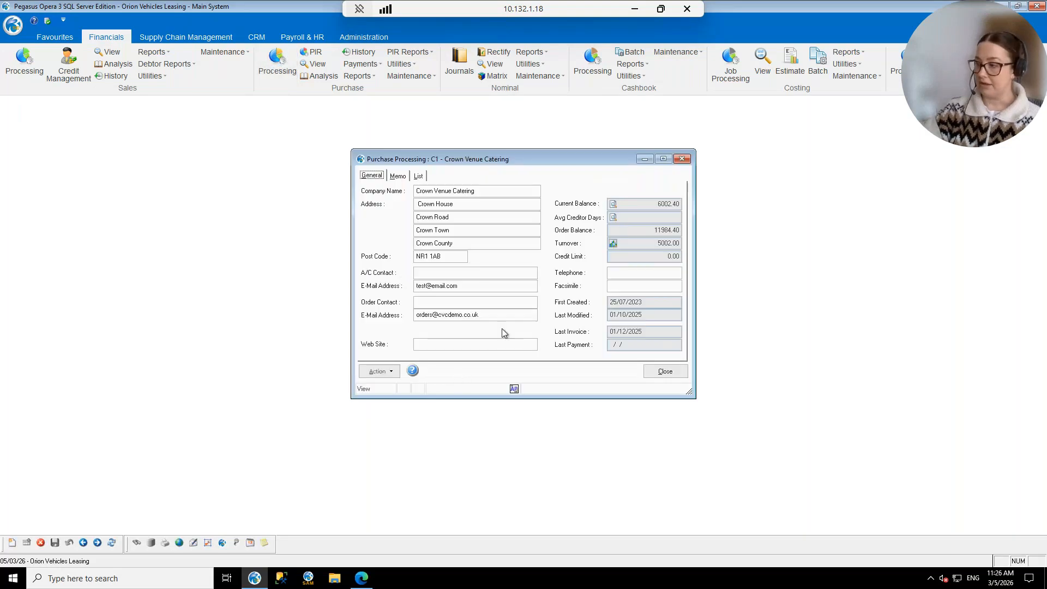
click(612, 204)
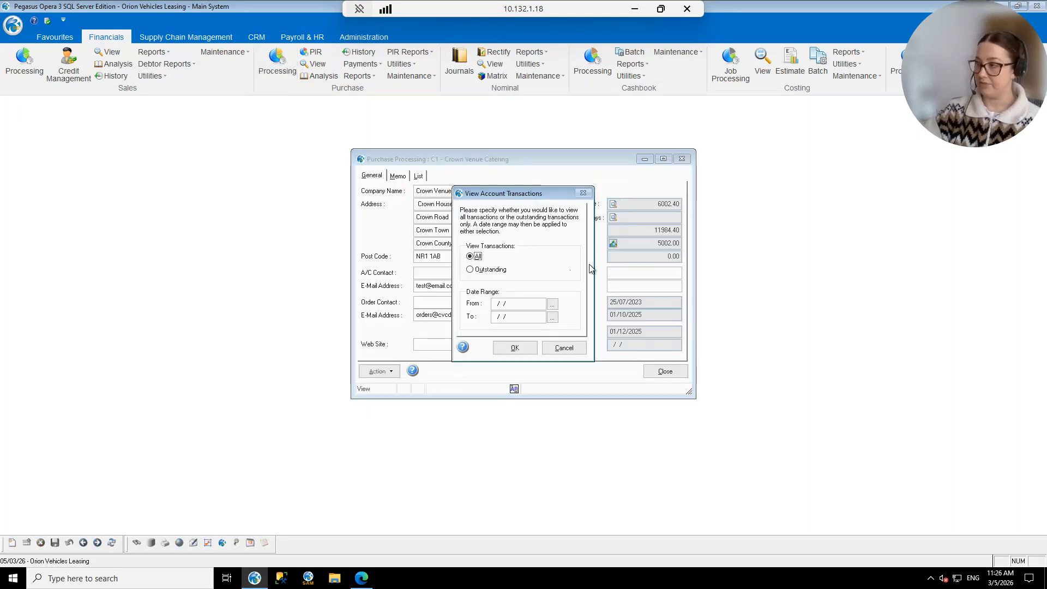
click(511, 349)
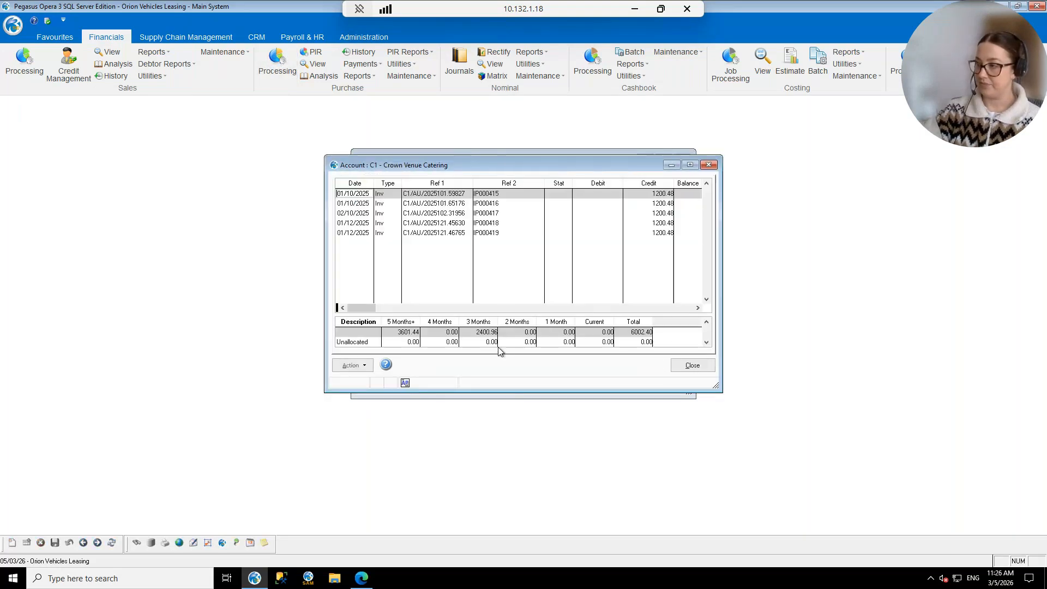
Select invoice IP000419 by its APA Reference and open linked invoice INV000013 in AP Automation.
drag(369, 316, 676, 315)
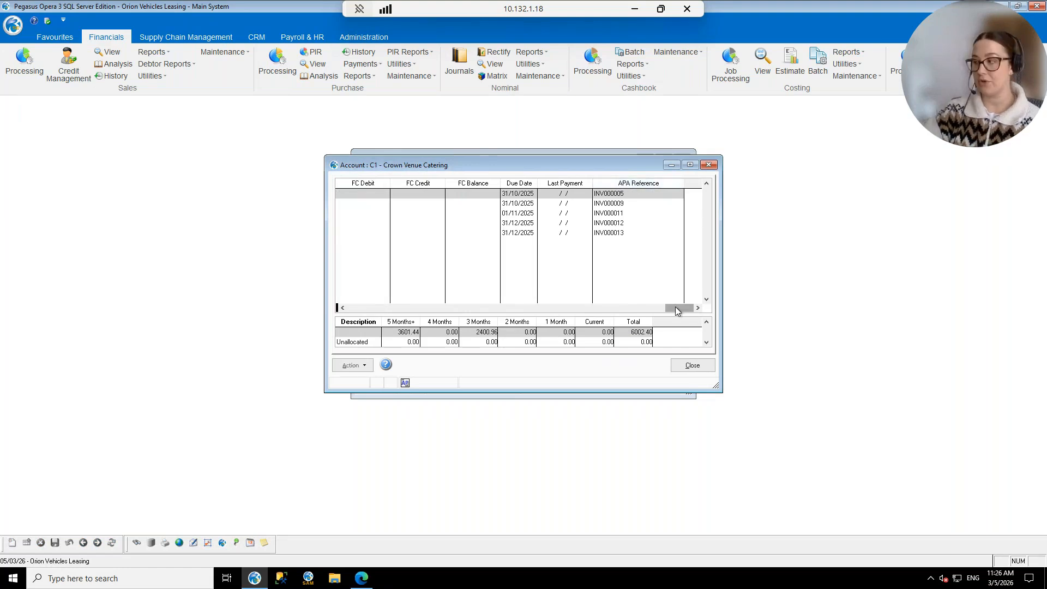
drag(675, 306, 345, 310)
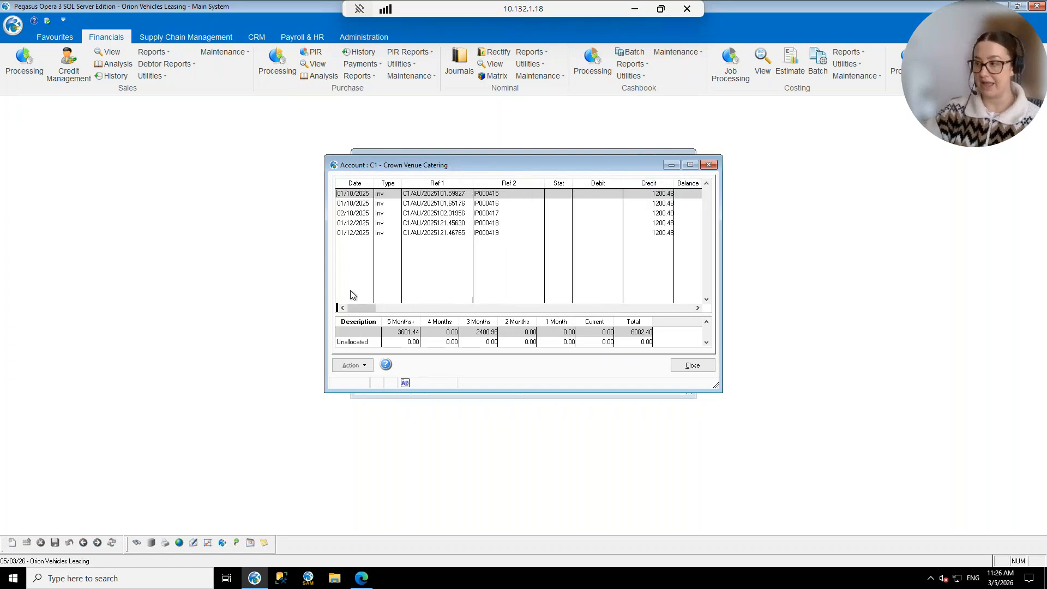
click(350, 233)
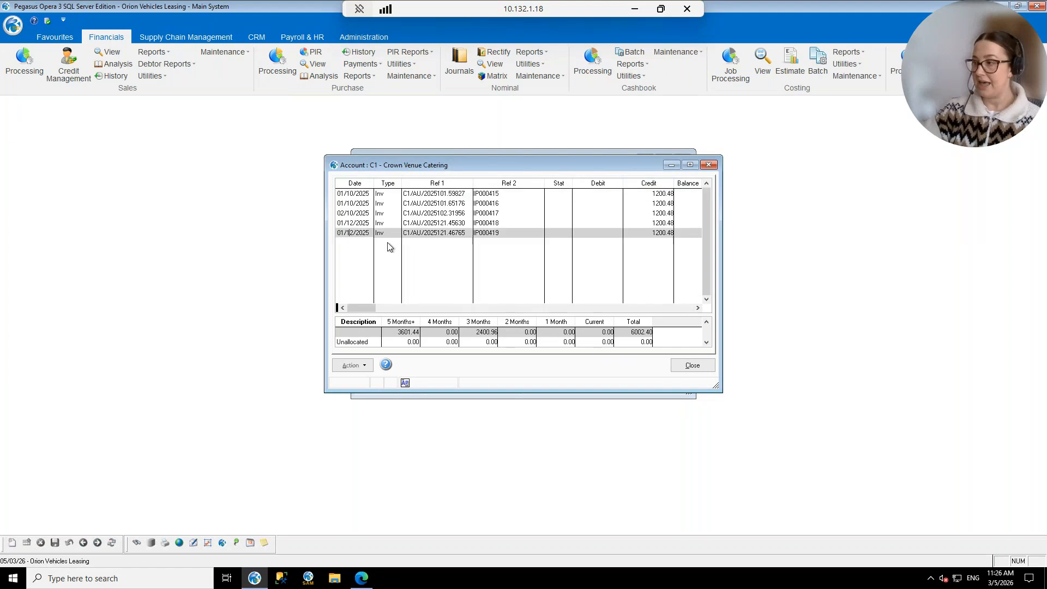
click(405, 383)
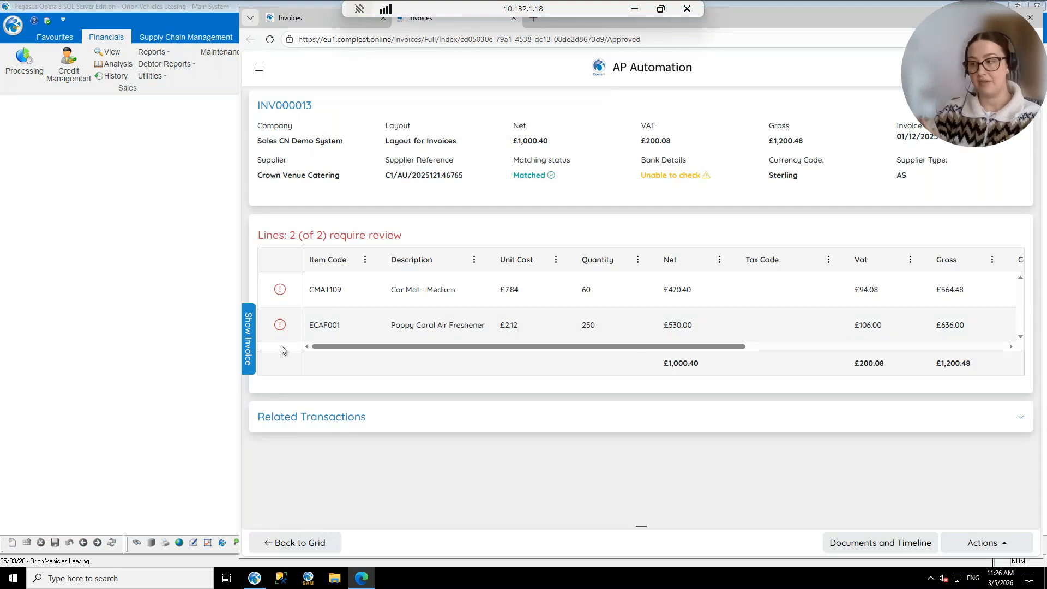
Compare INV000013 with its PDF copy, hide the PDF, and return to the AP Automation home page.
click(247, 347)
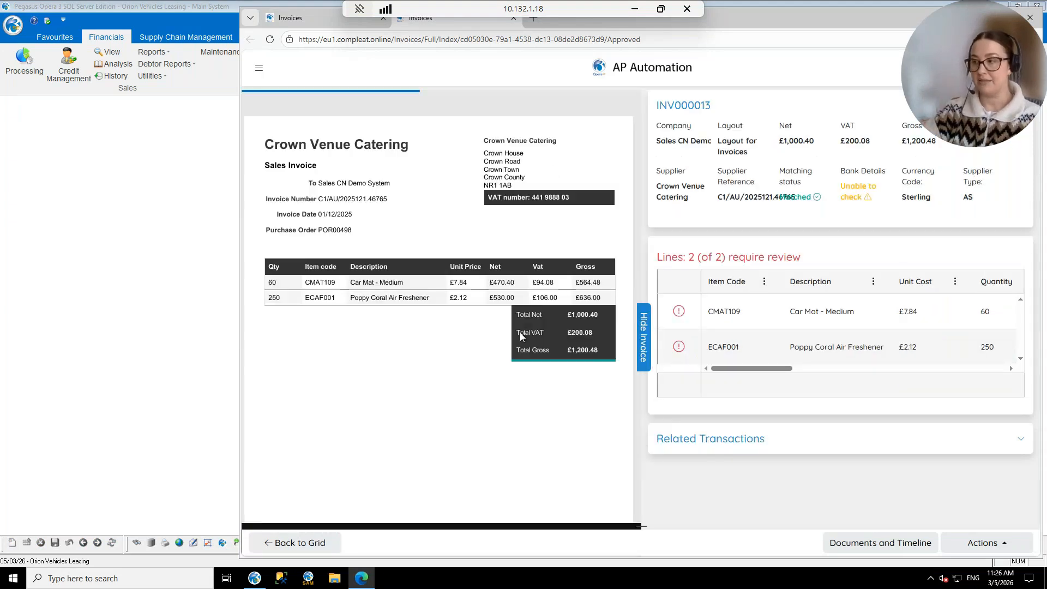
click(649, 338)
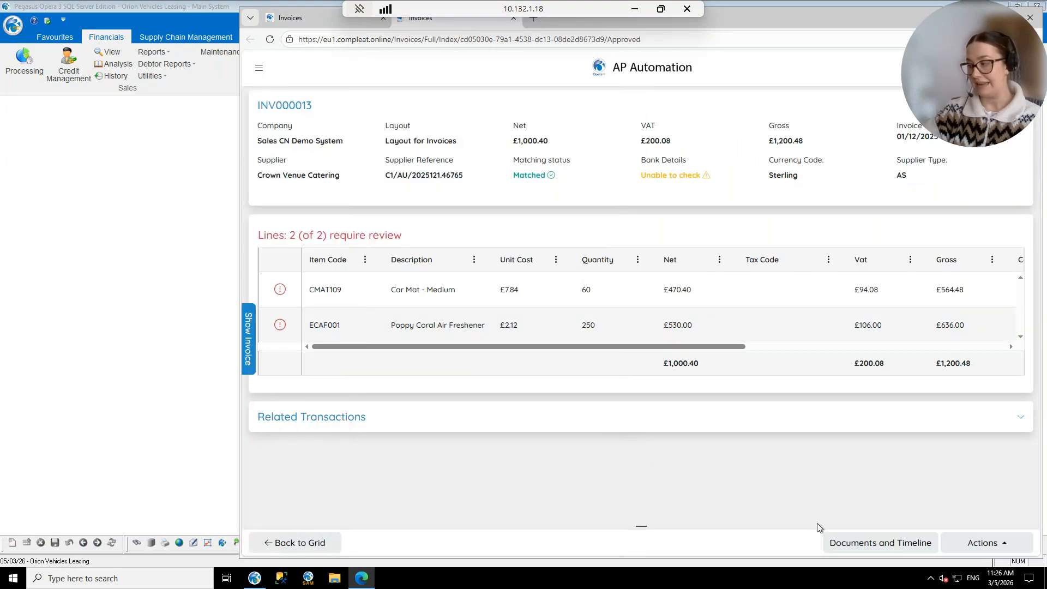
click(848, 540)
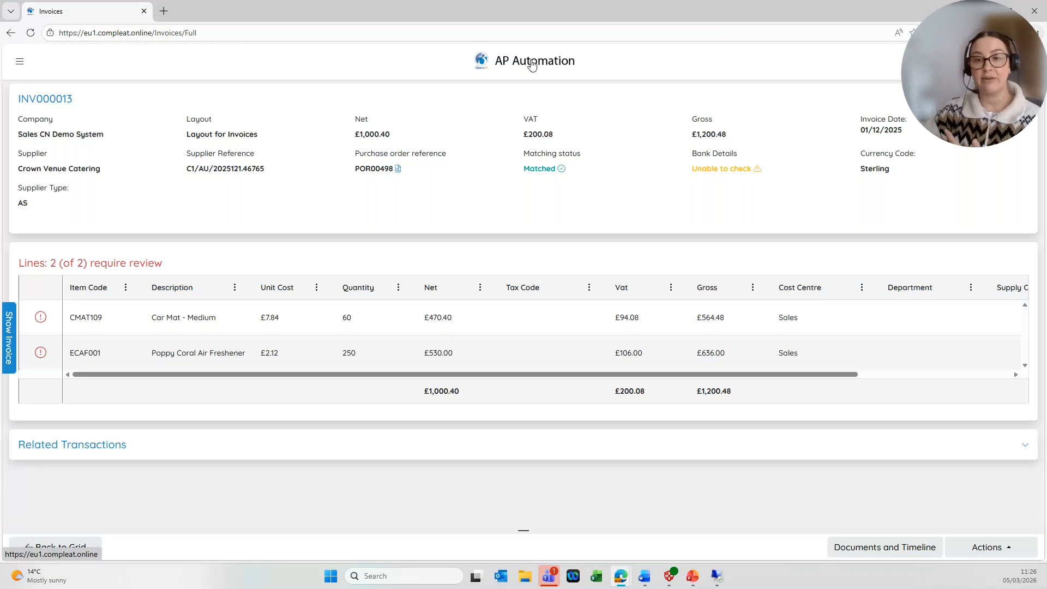
click(532, 65)
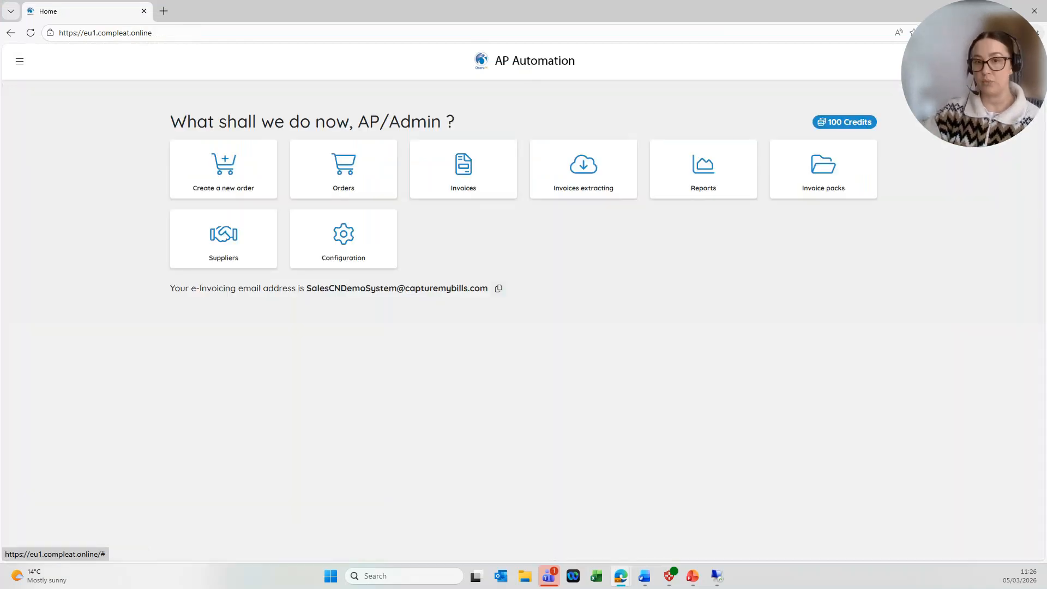
Log off, sign back in with another user's saved login, and open the Amazon Business store.
click(1025, 61)
click(987, 169)
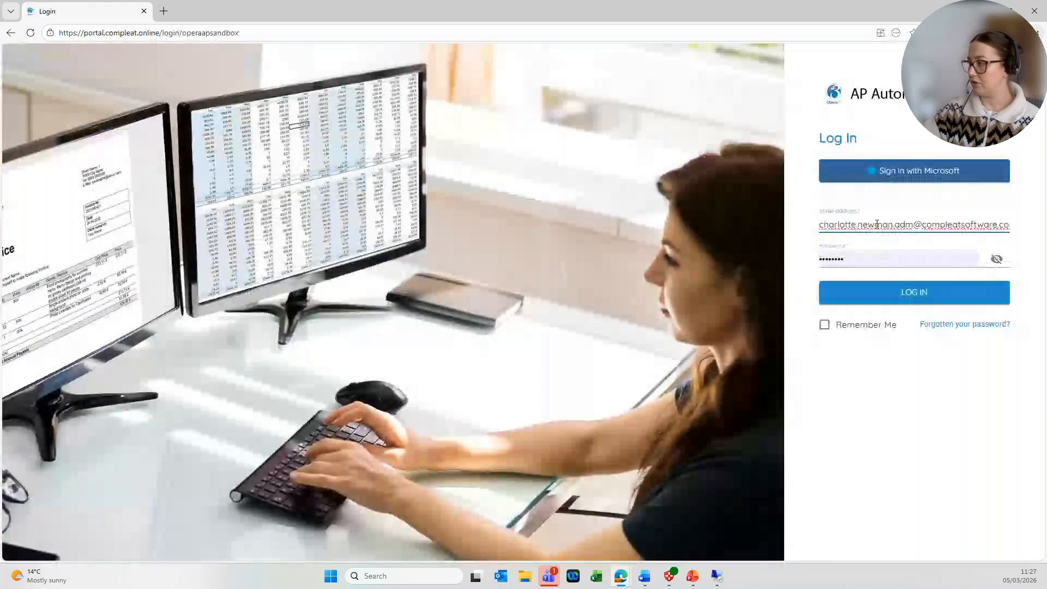
triple_click(878, 224)
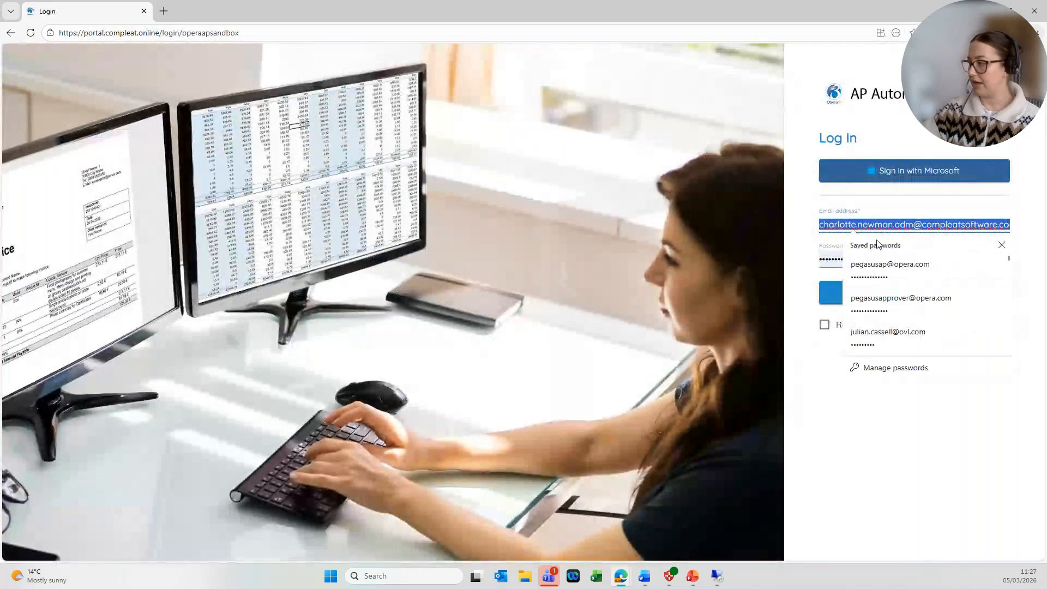
click(888, 333)
click(873, 289)
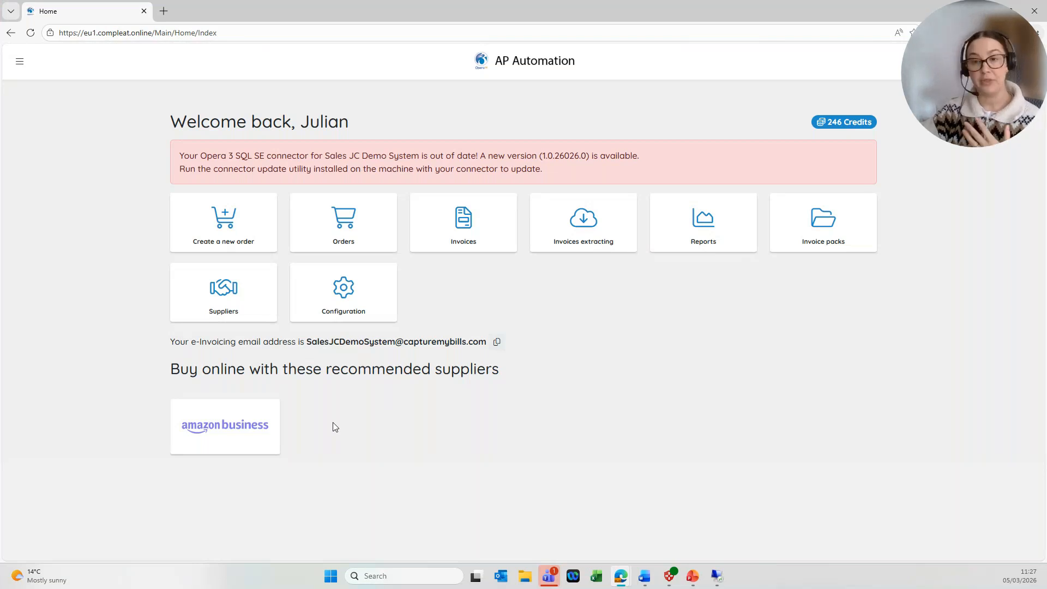
click(219, 434)
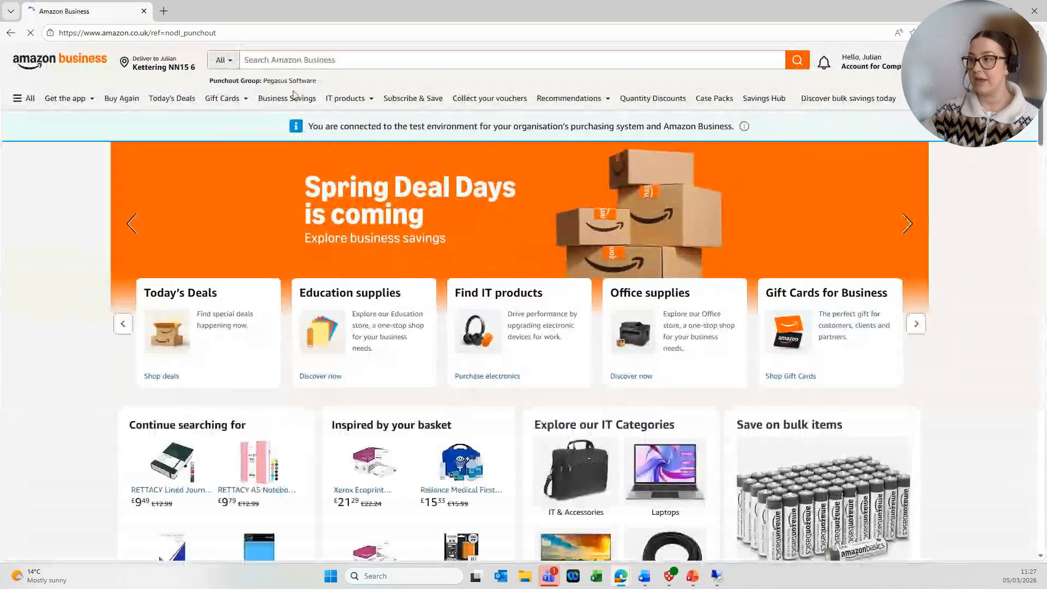
Search Amazon for 'notepad' and add the Pukka Pad A5 Jotta notebook pack to the basket.
click(309, 63)
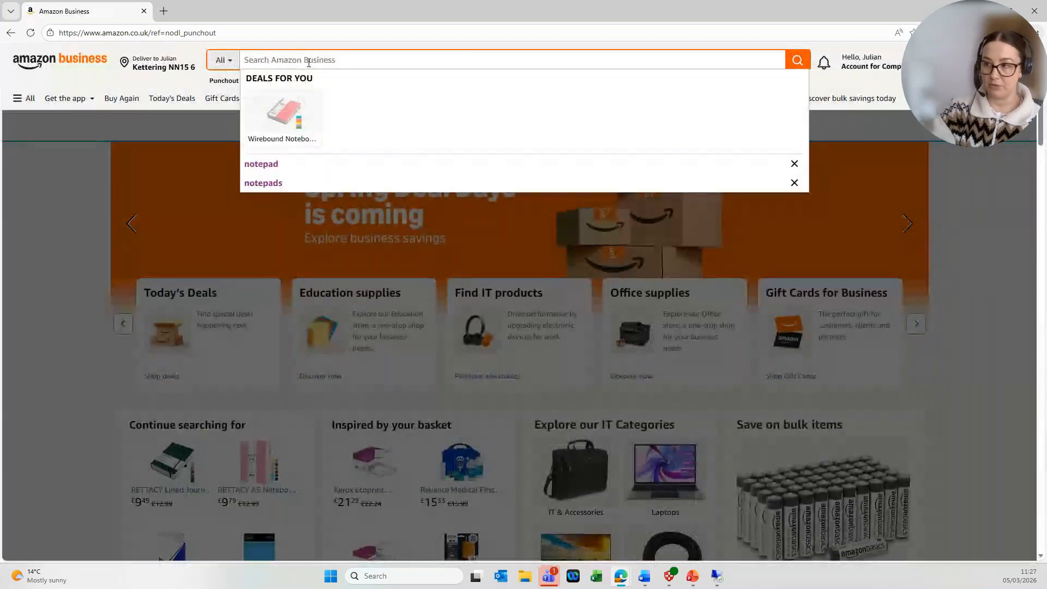
click(278, 163)
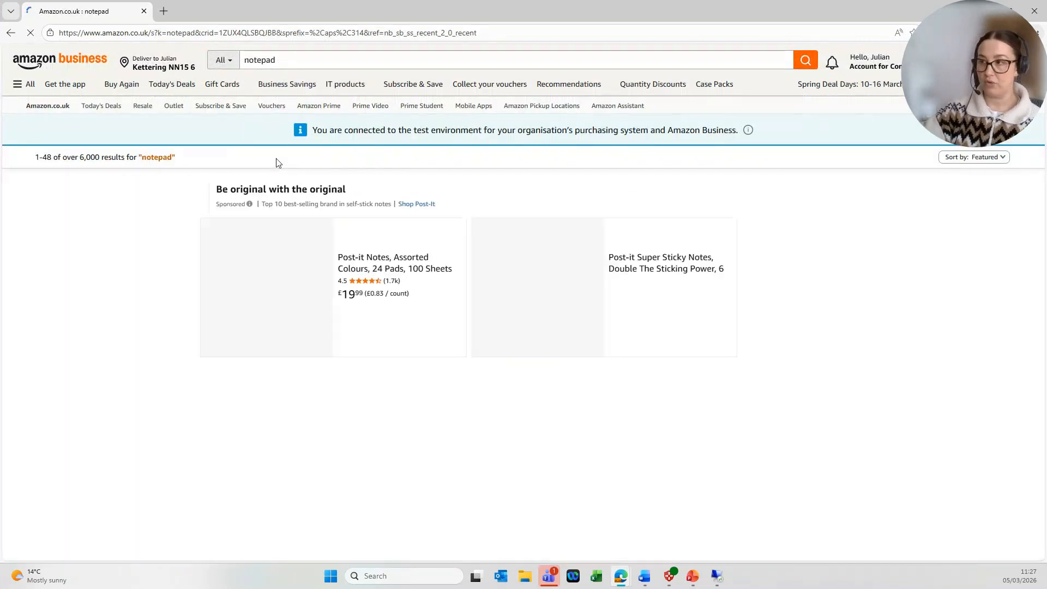
scroll(282, 186, down, 5)
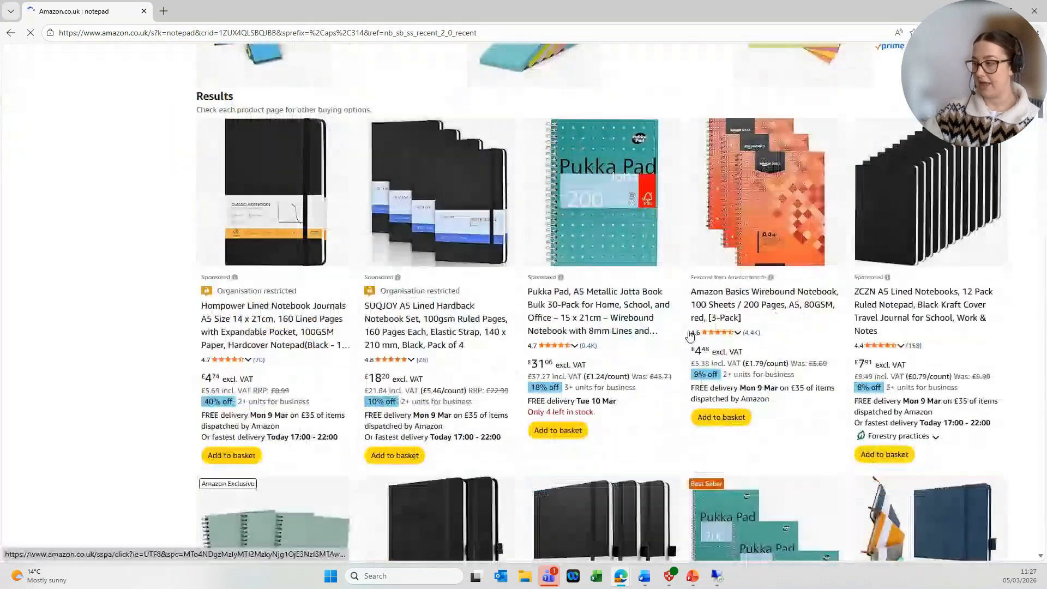
click(554, 439)
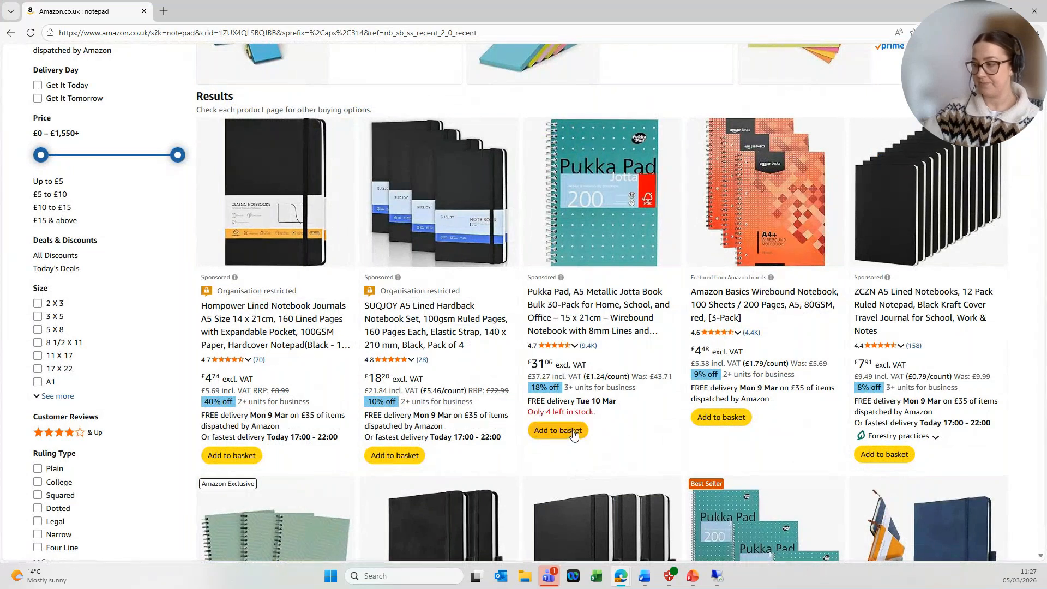
Check out the basket and submit the order for approval as REQ000126.
scroll(596, 446, up, 5)
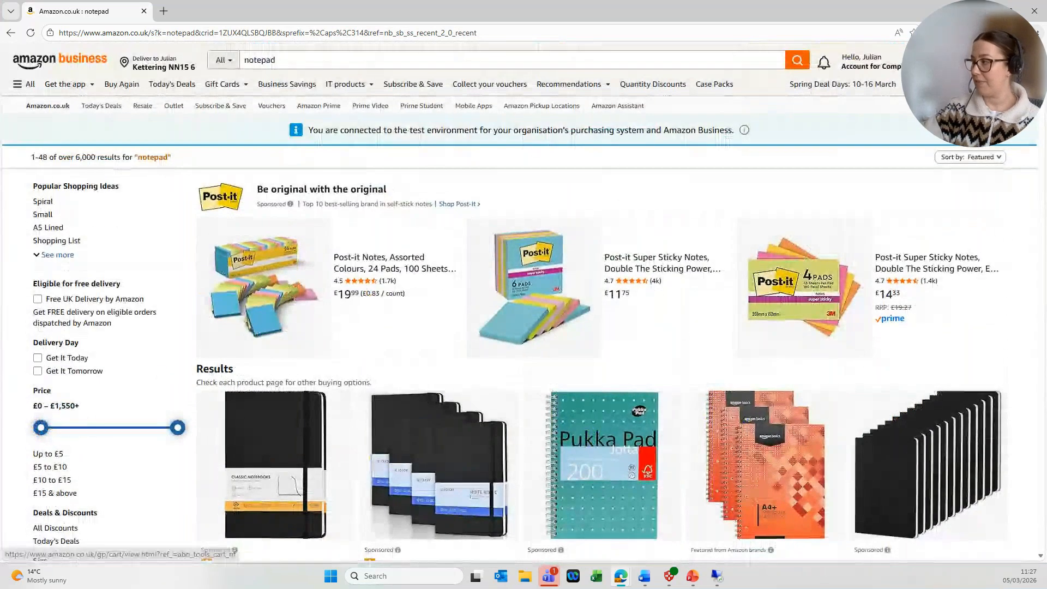
click(1007, 62)
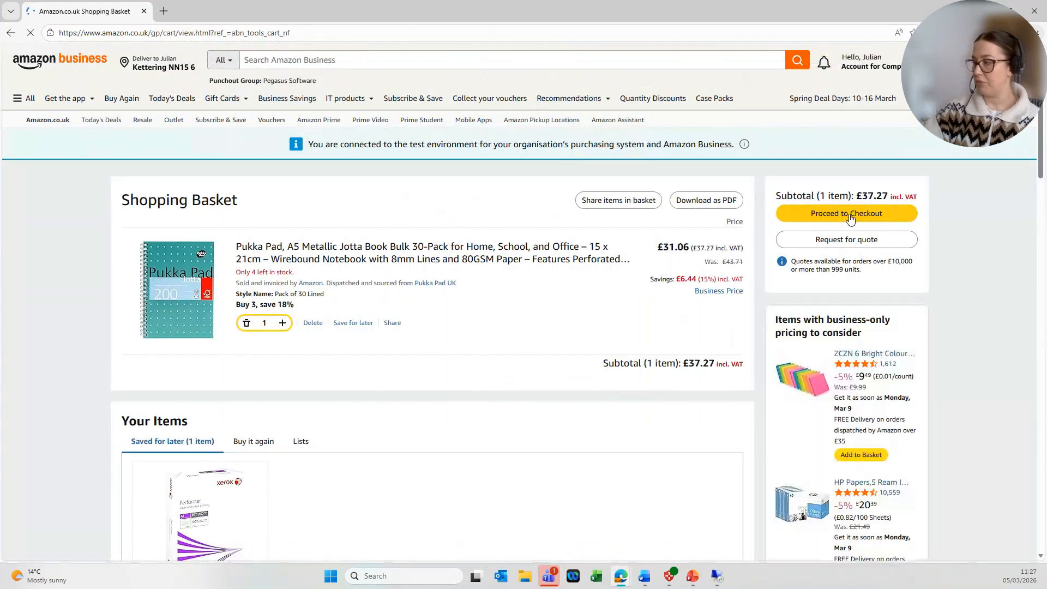
click(849, 214)
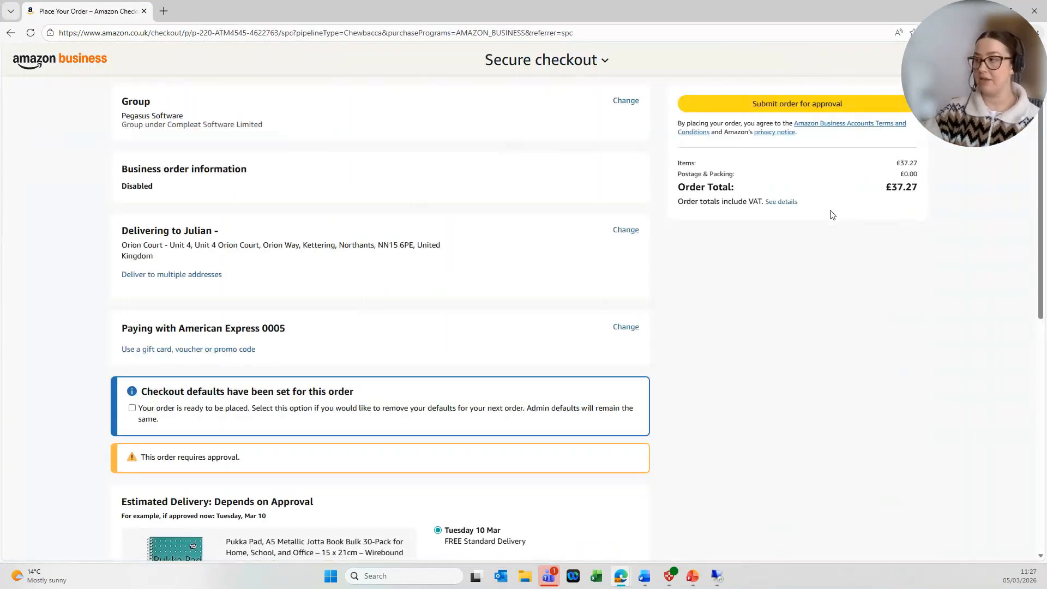
click(757, 107)
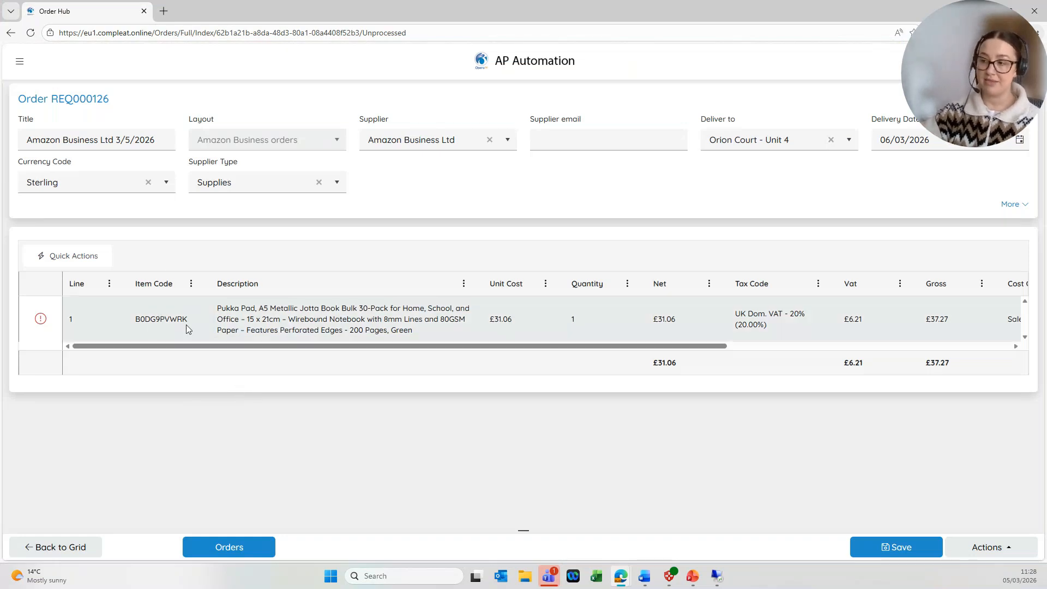
Review the Cost Centre, Department and Project coding on REQ000126's order line.
drag(606, 346, 832, 346)
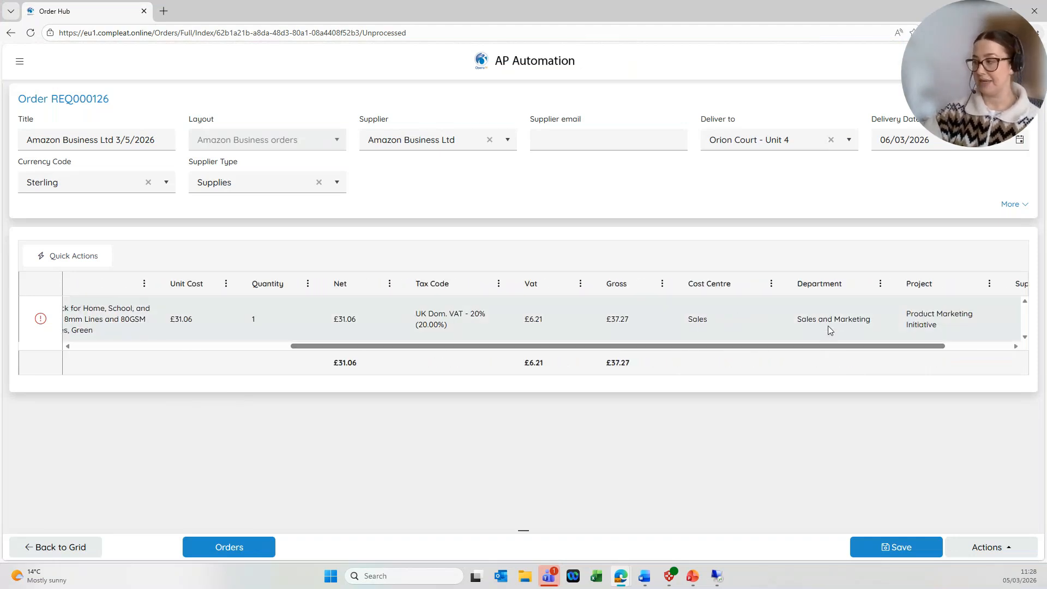
drag(887, 345, 930, 353)
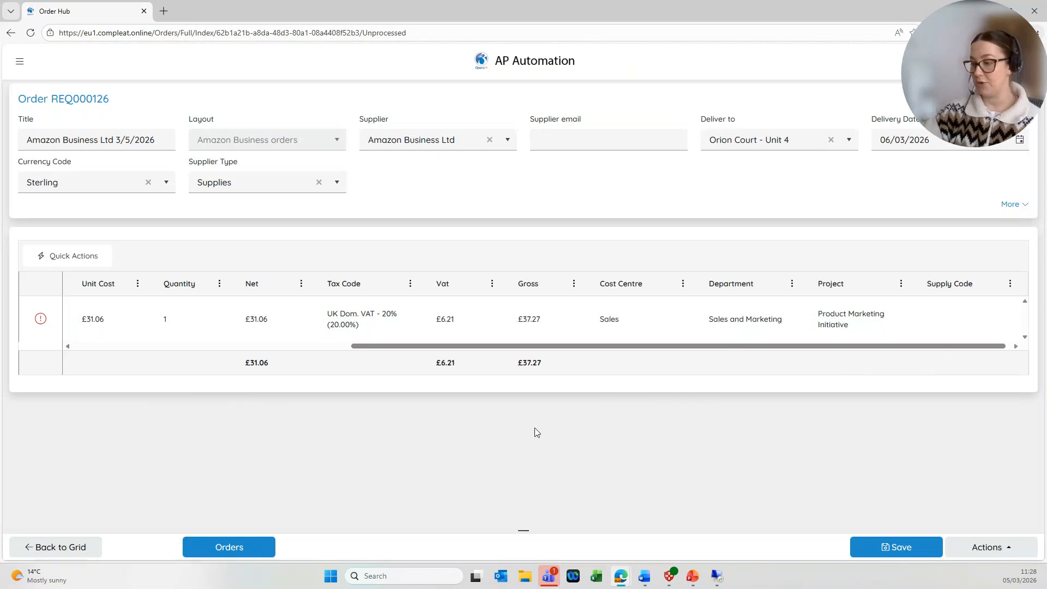
click(240, 548)
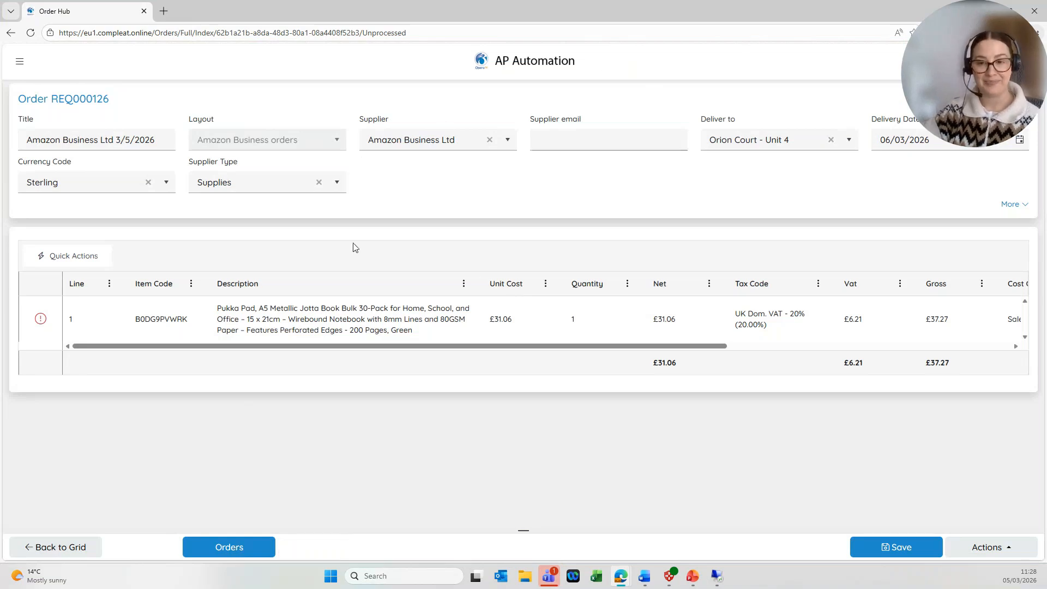
Return to the PowerPoint slideshow and advance to the Customer Value slide.
key(alt+Tab)
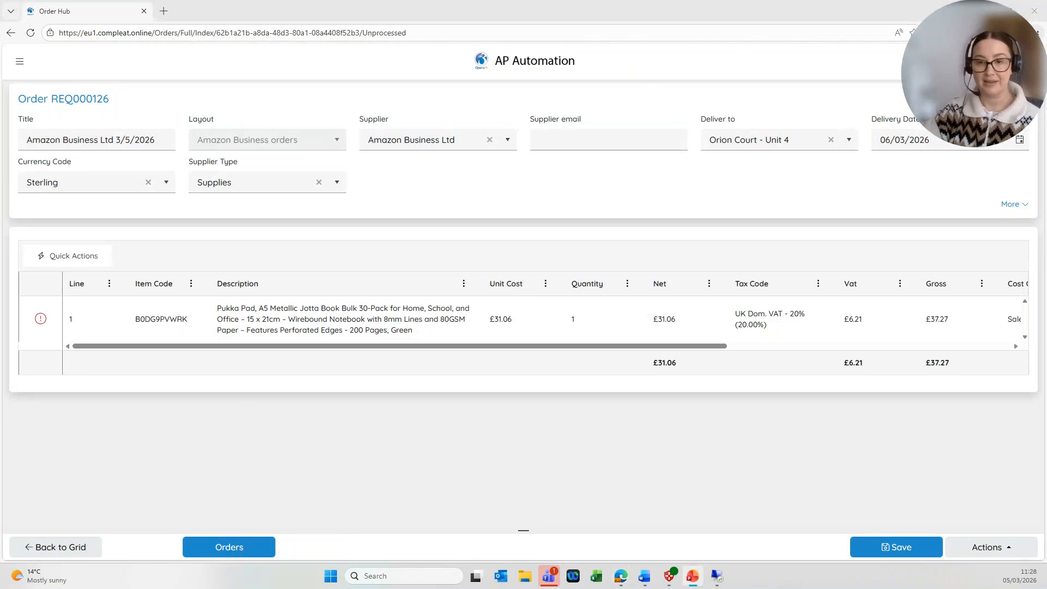
key(alt+Tab)
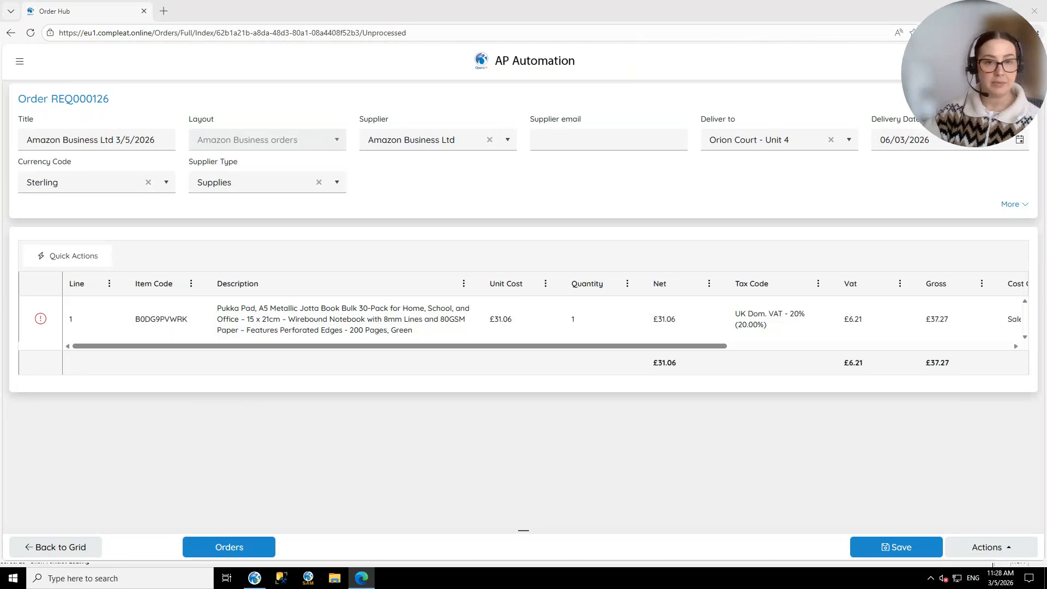
key(alt+Tab)
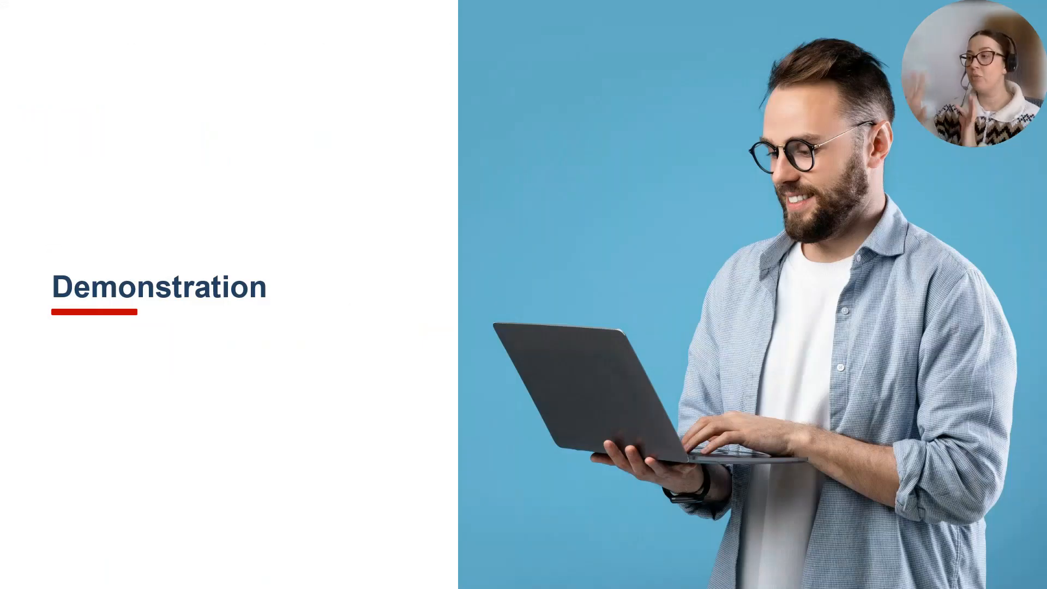
key(Right)
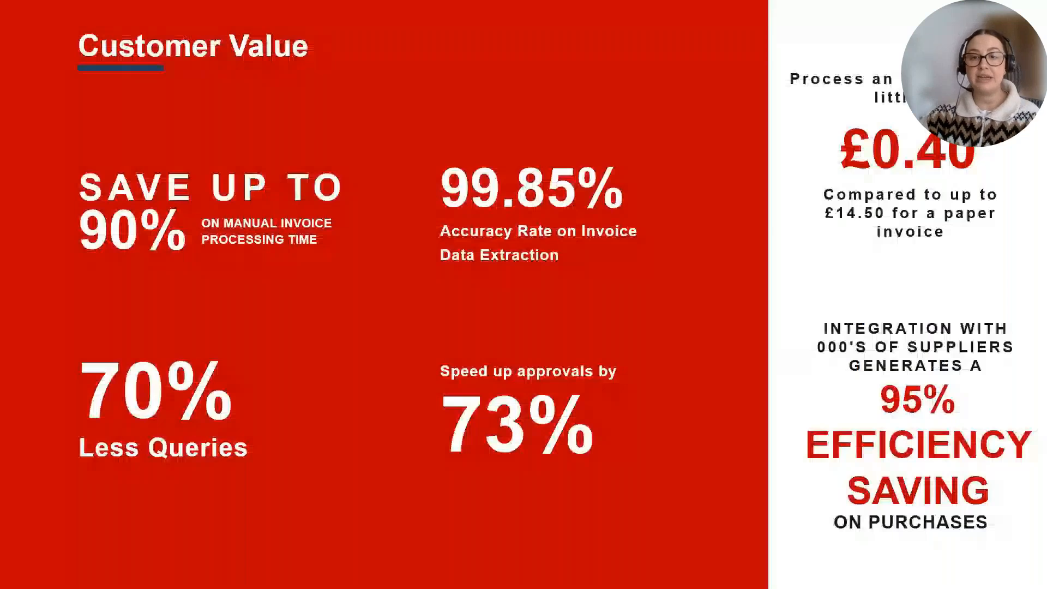